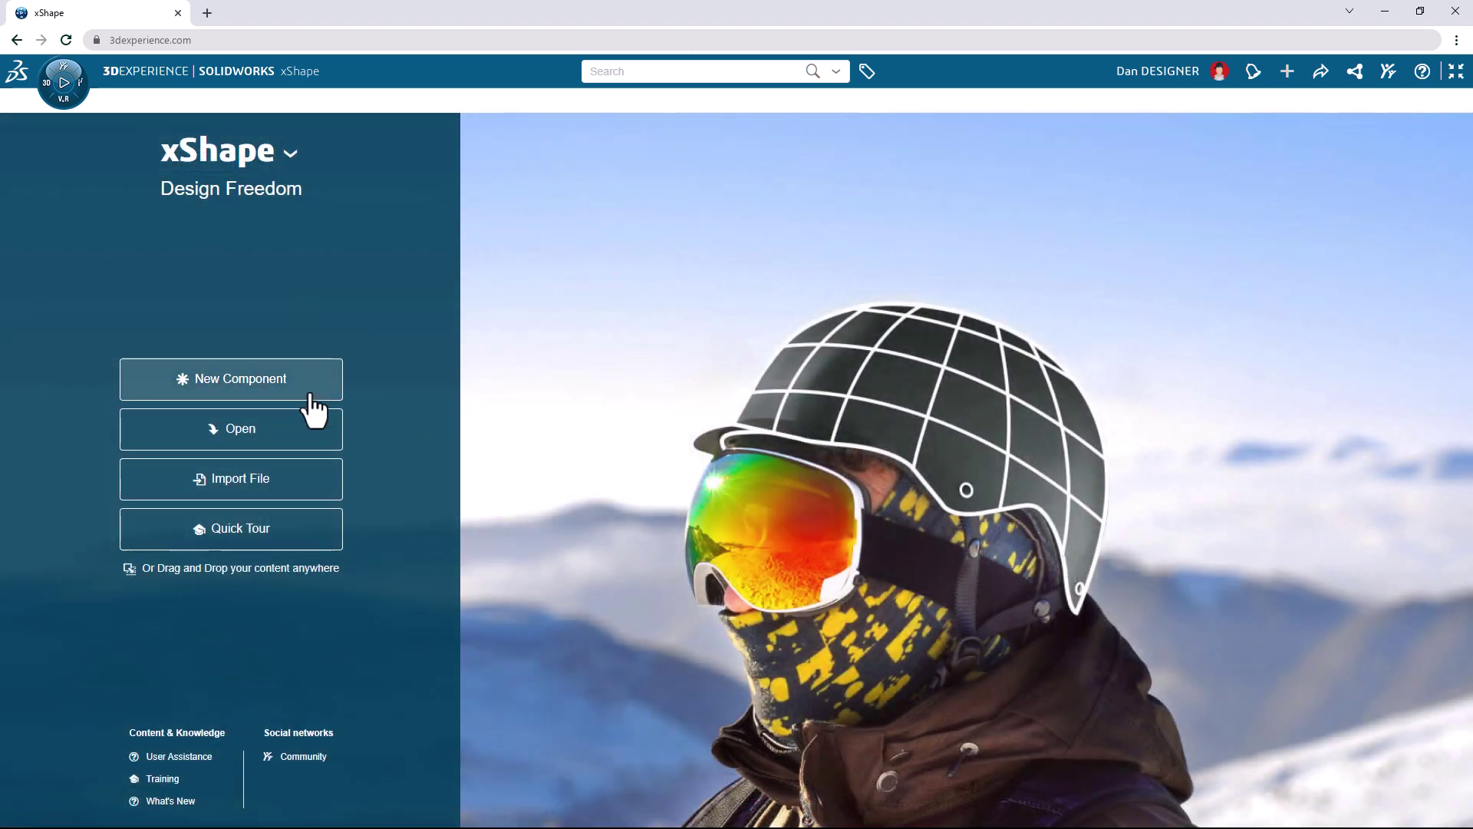
# Step: Create a new component named 'Spoon'
pyautogui.click(311, 387)
pyautogui.write('Spoon')
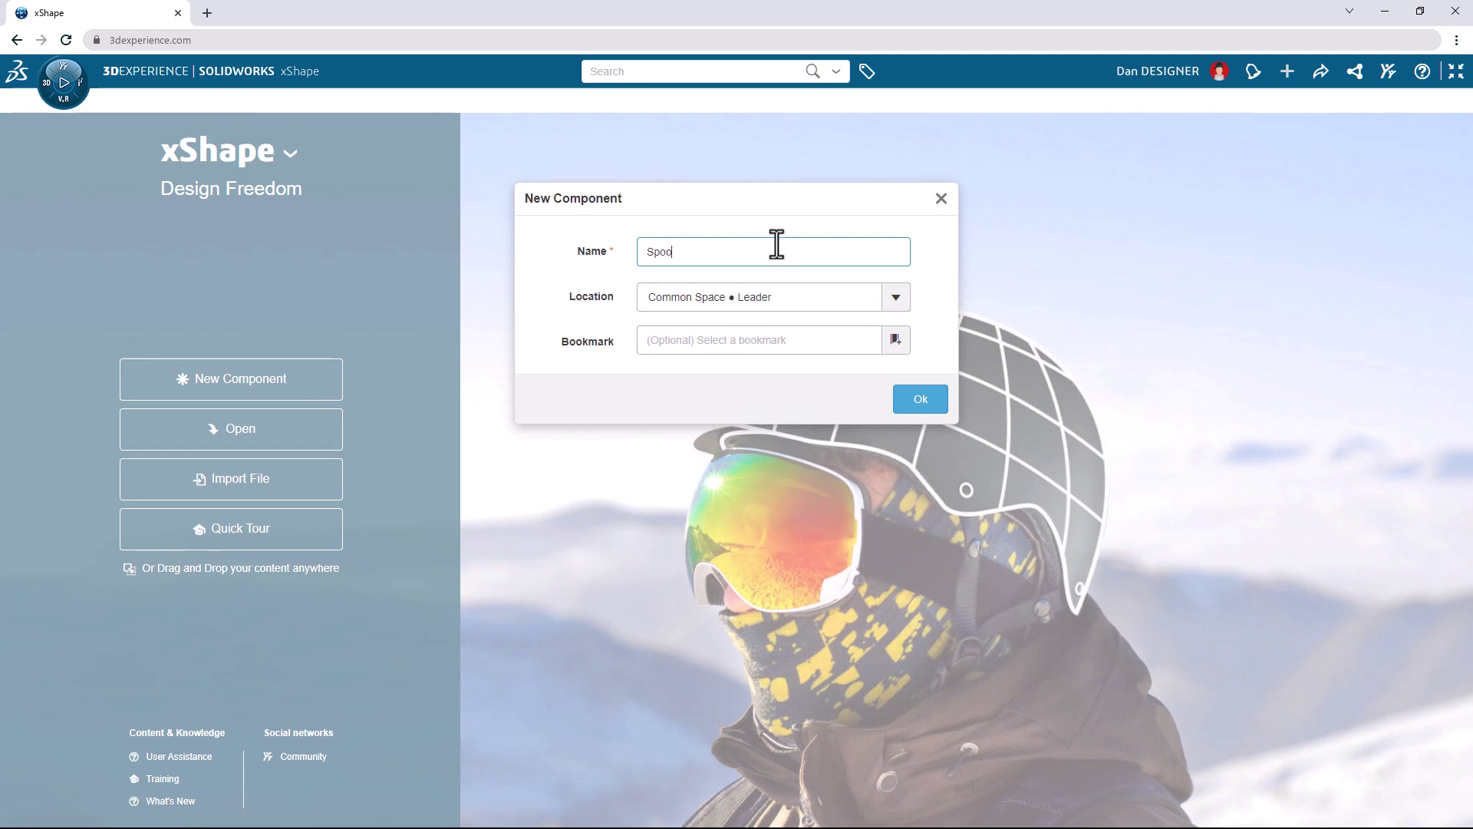
pyautogui.click(917, 398)
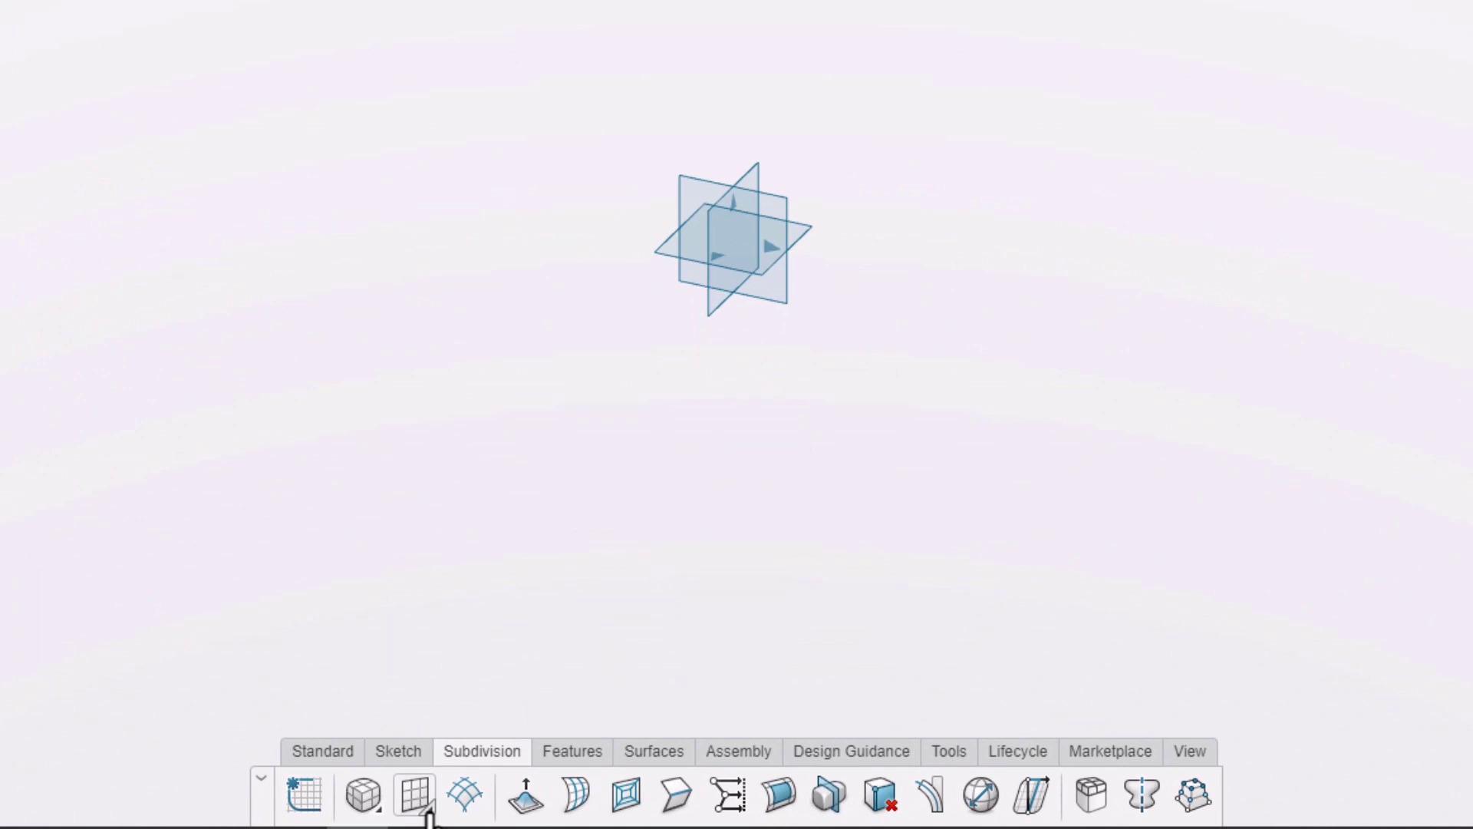
# Step: Place a rectangle subdivision surface at the origin with face counts of 1 and 6
pyautogui.click(427, 811)
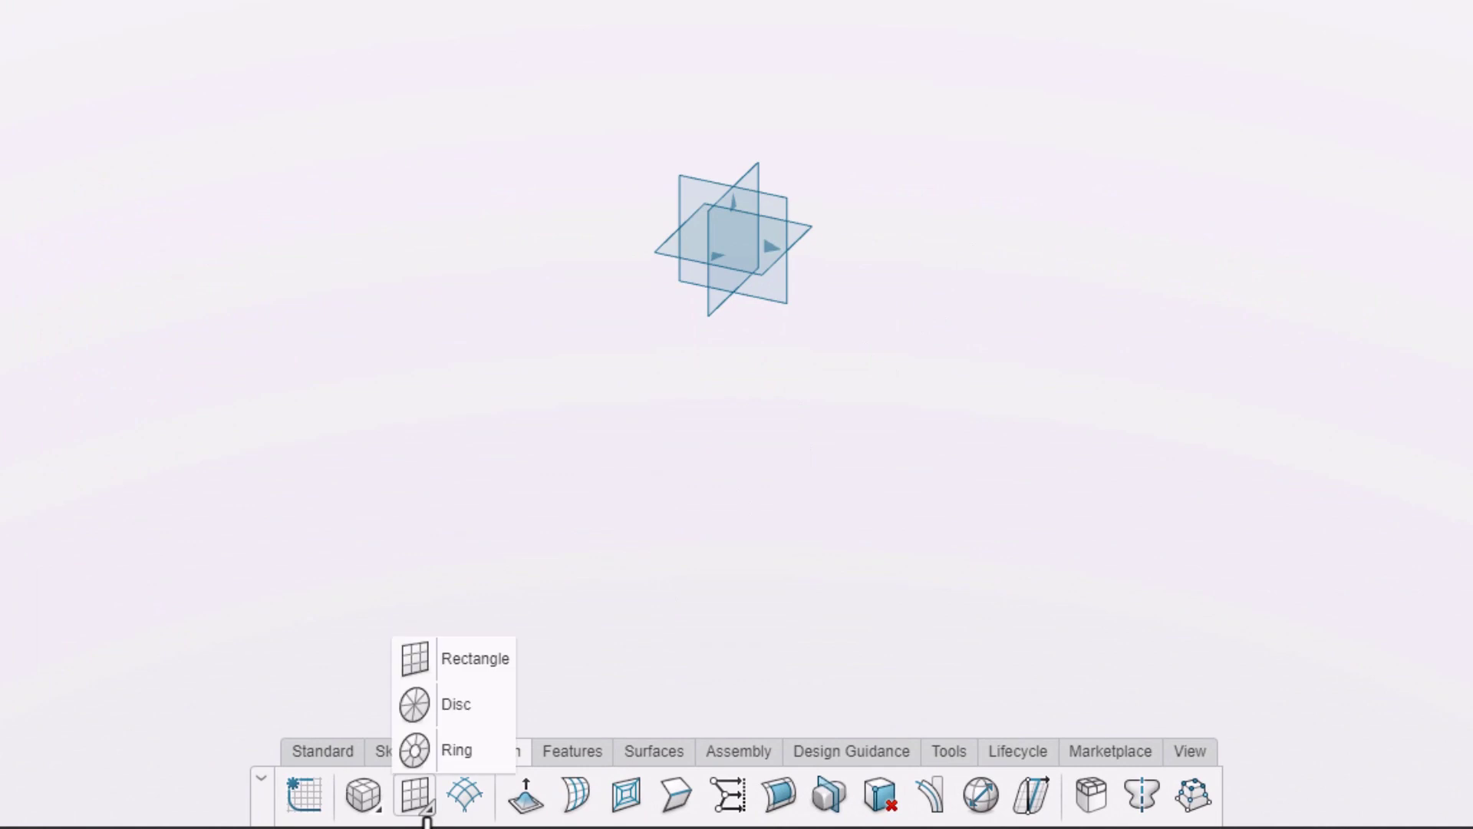
pyautogui.click(454, 666)
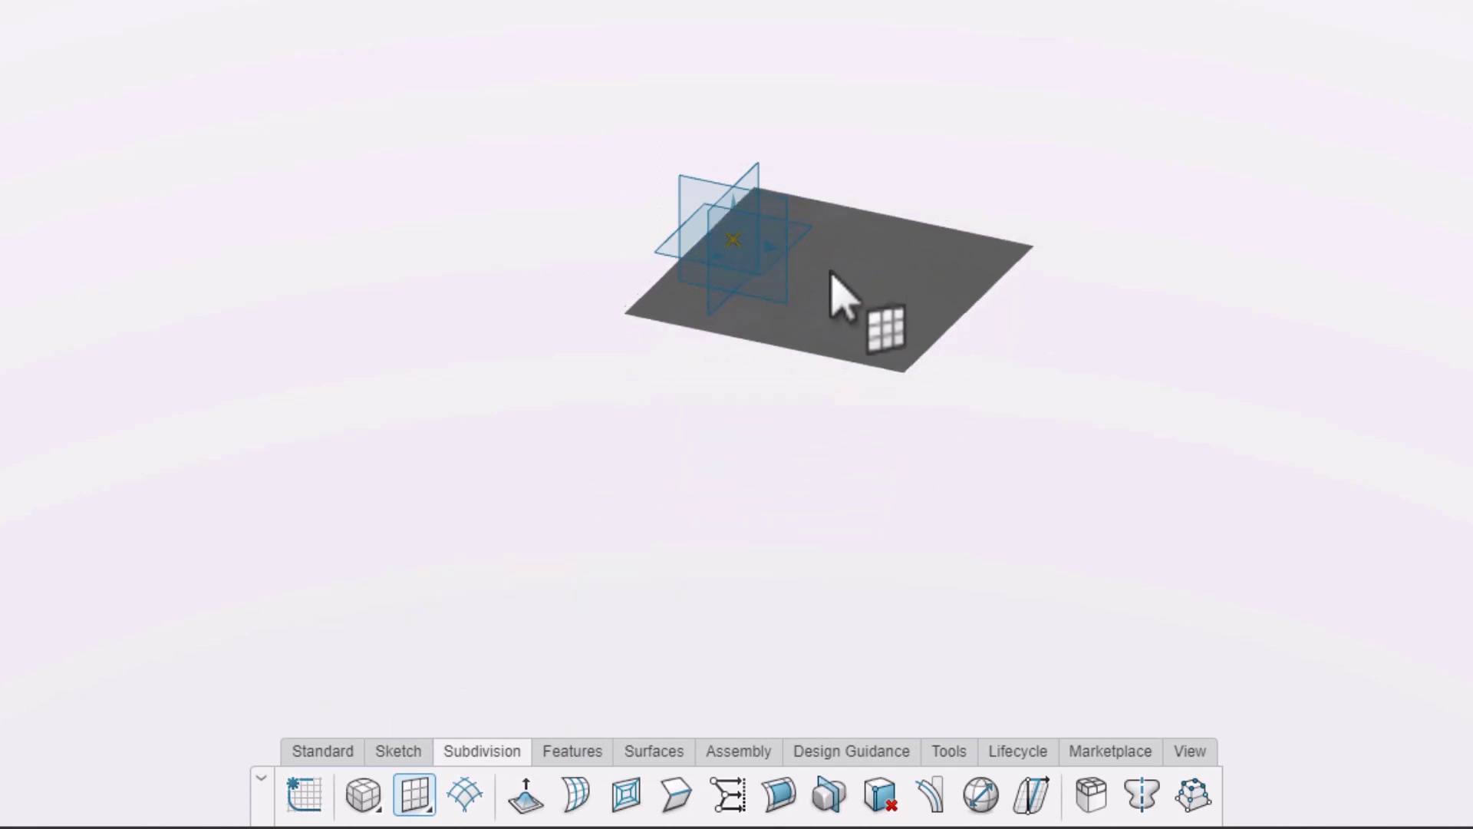
pyautogui.click(804, 239)
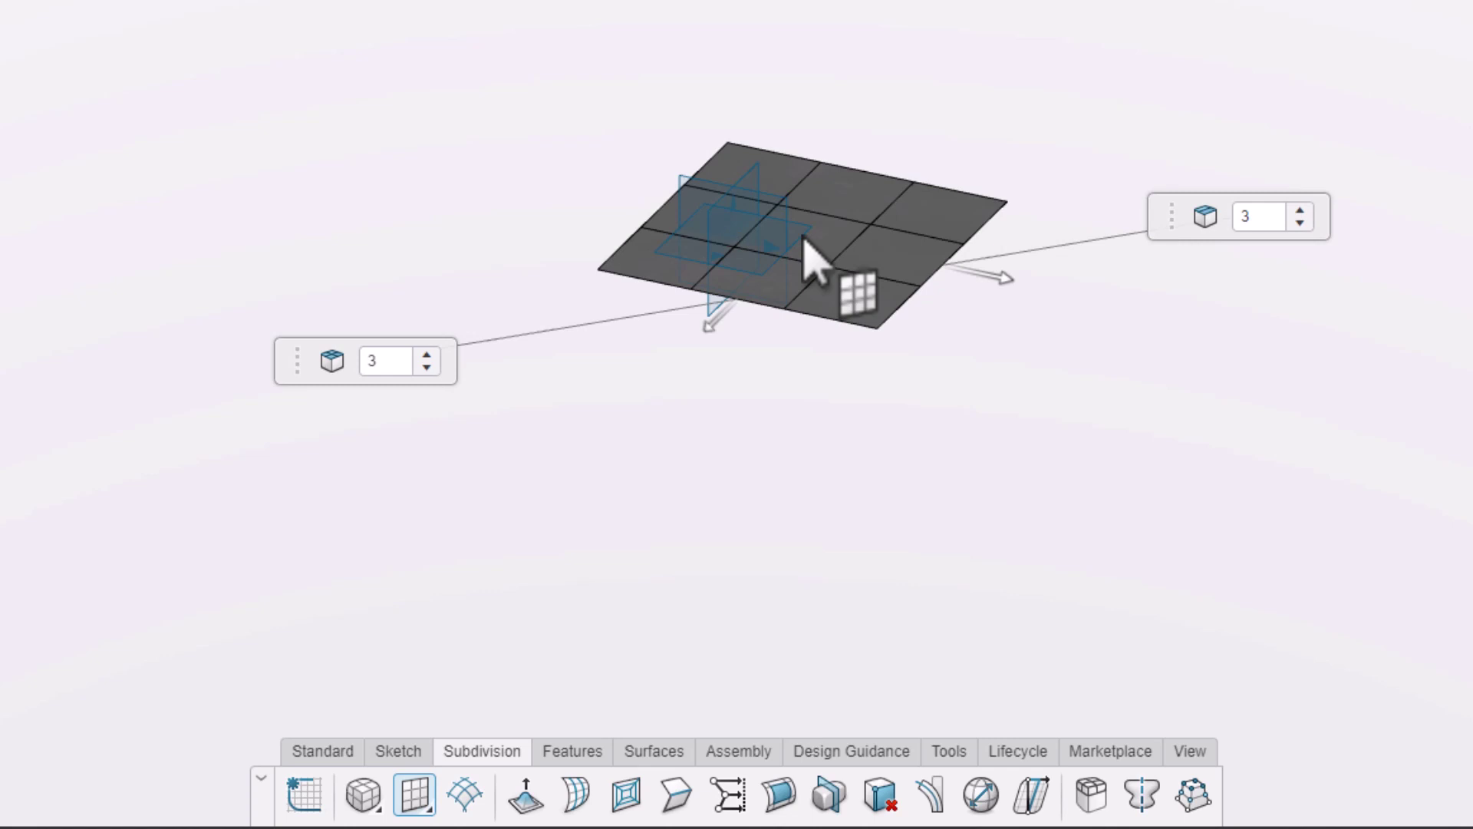
pyautogui.click(427, 367)
pyautogui.click(427, 367)
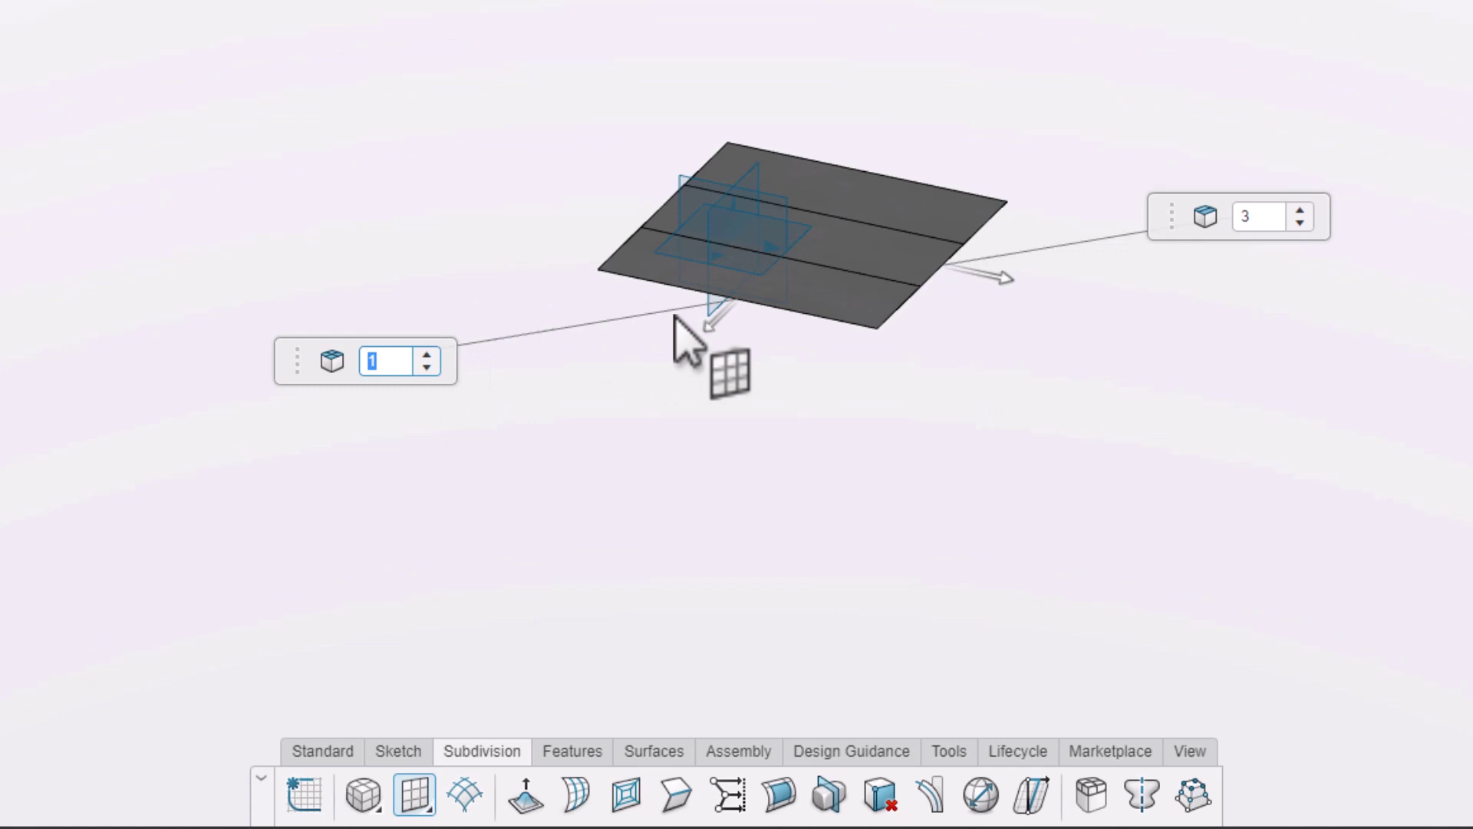
pyautogui.click(1263, 215)
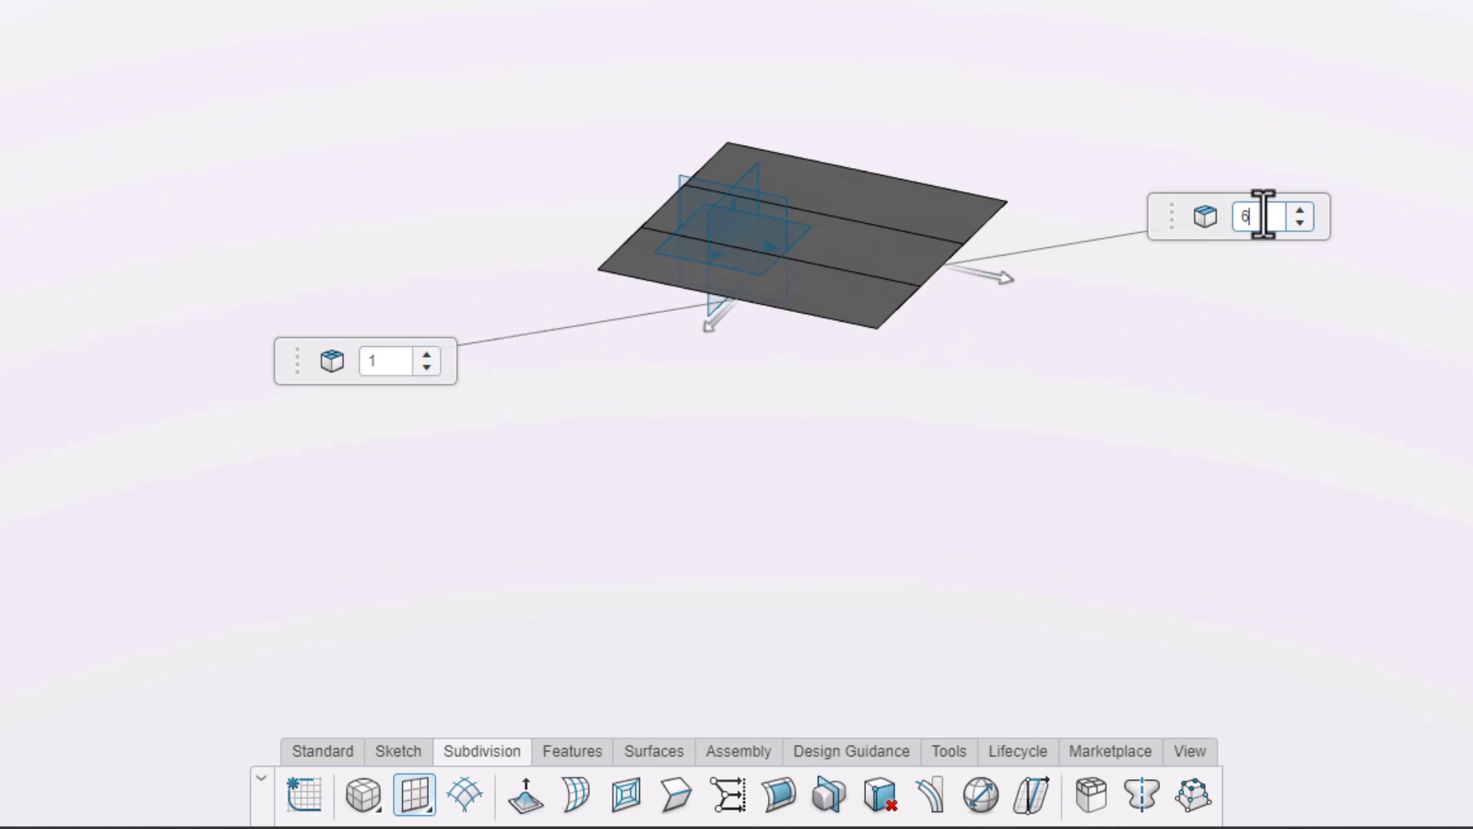
# Step: Commit six faces and scale the rectangle non-uniformly by bounding box to 140 mm X by 8 mm Y
pyautogui.press('Return')
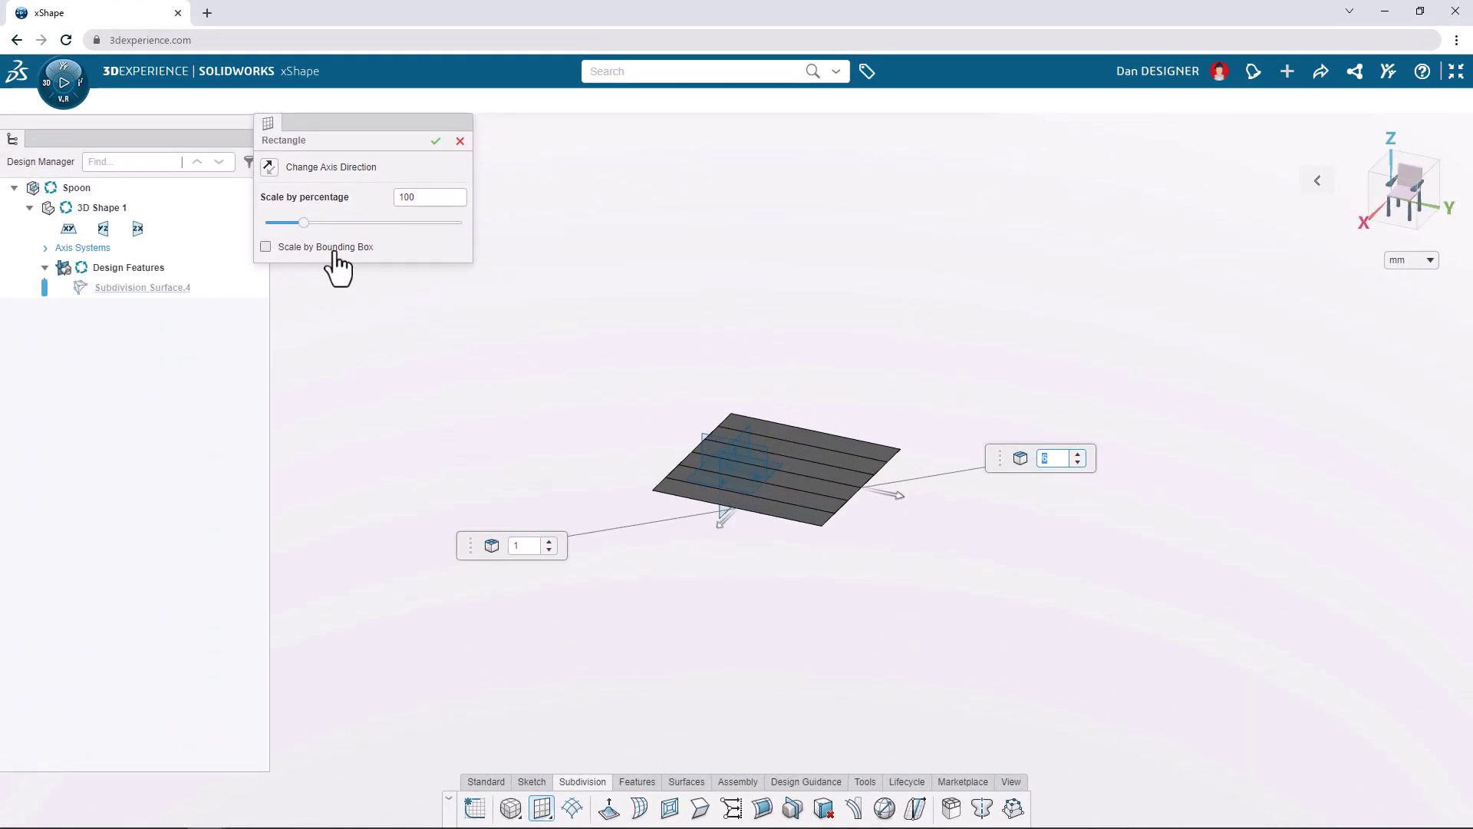
pyautogui.click(335, 250)
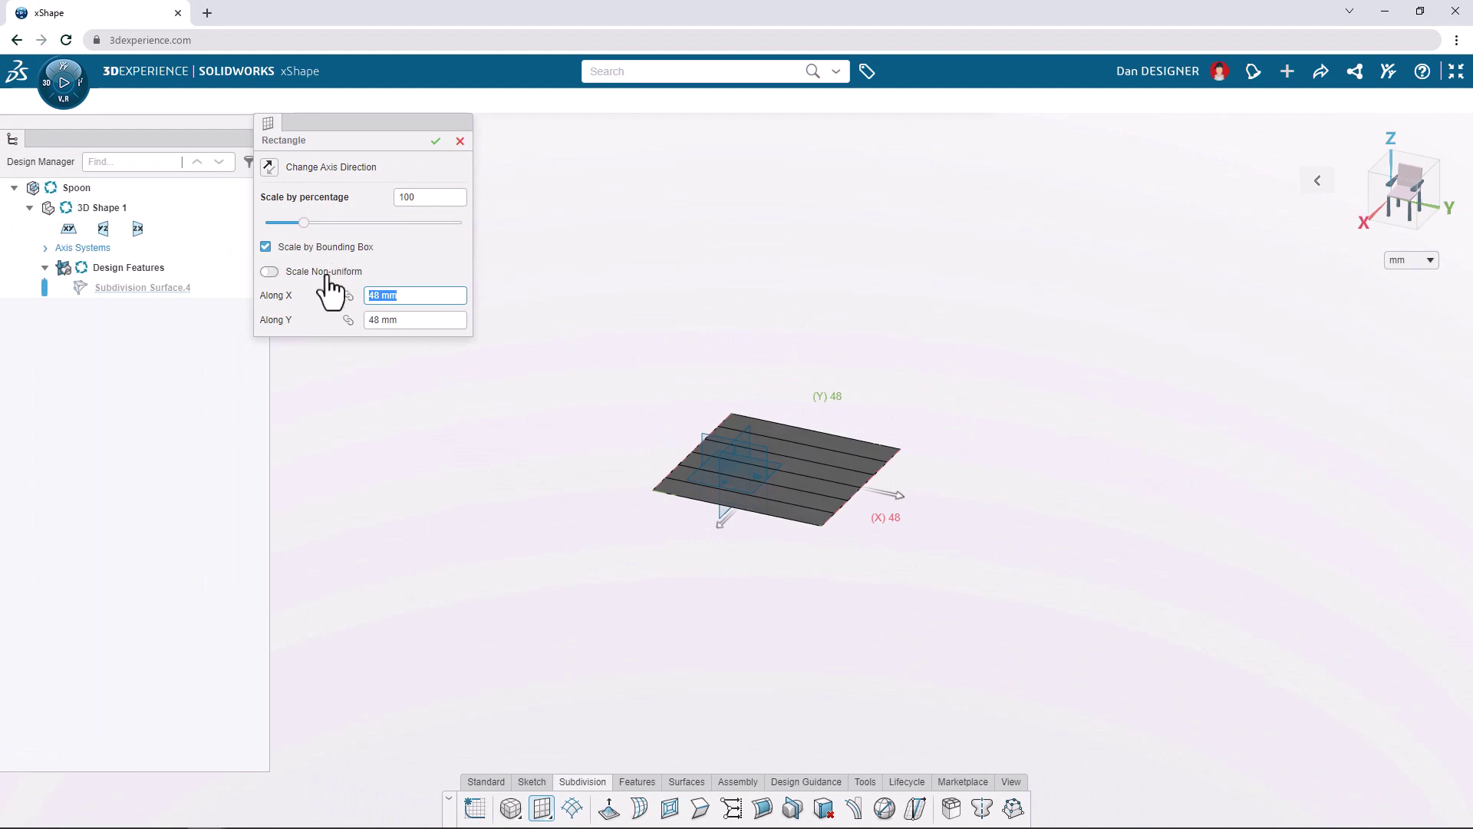
pyautogui.click(307, 275)
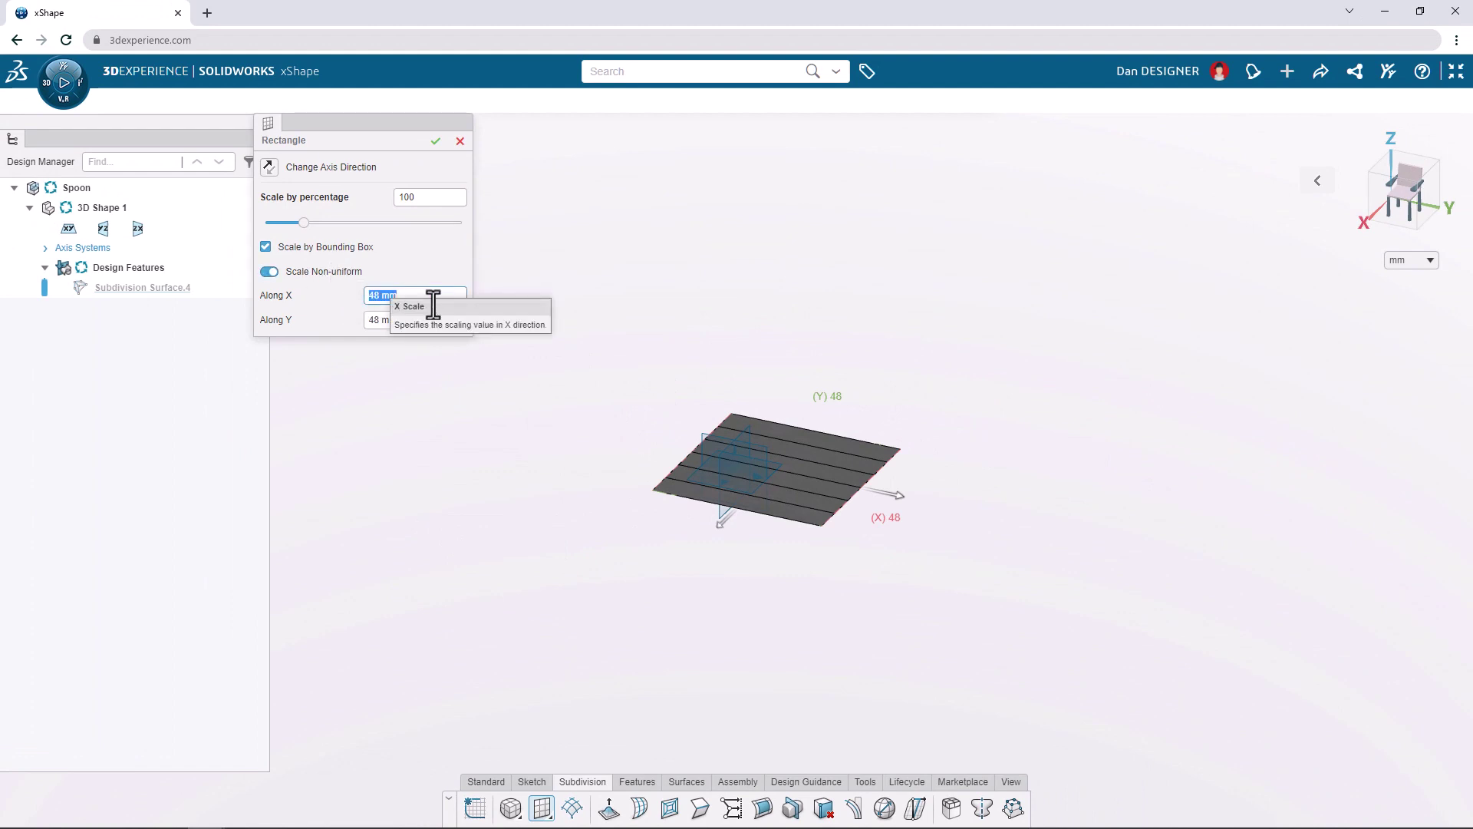
pyautogui.write('140')
pyautogui.press('Return')
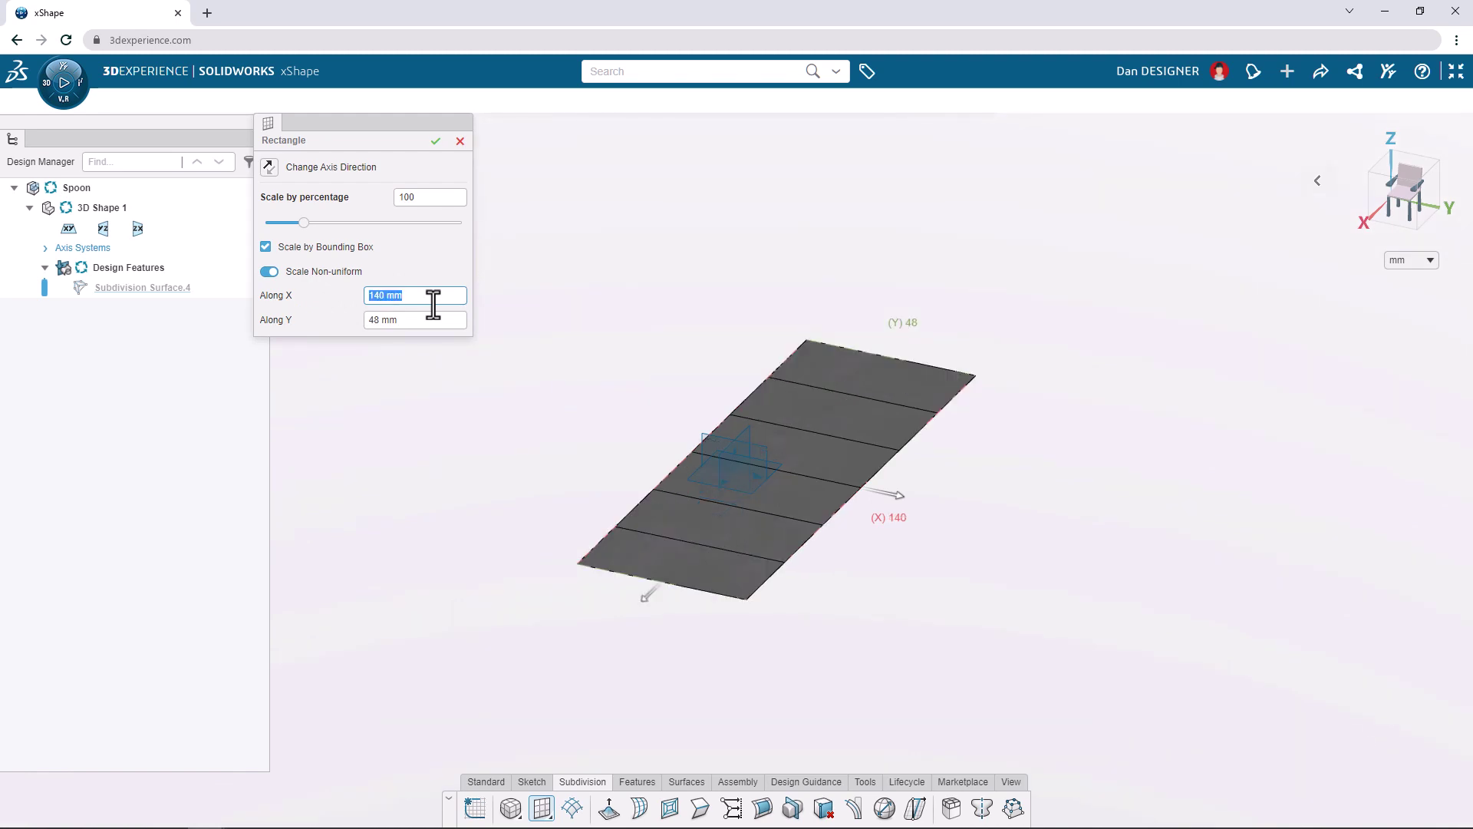
pyautogui.click(431, 321)
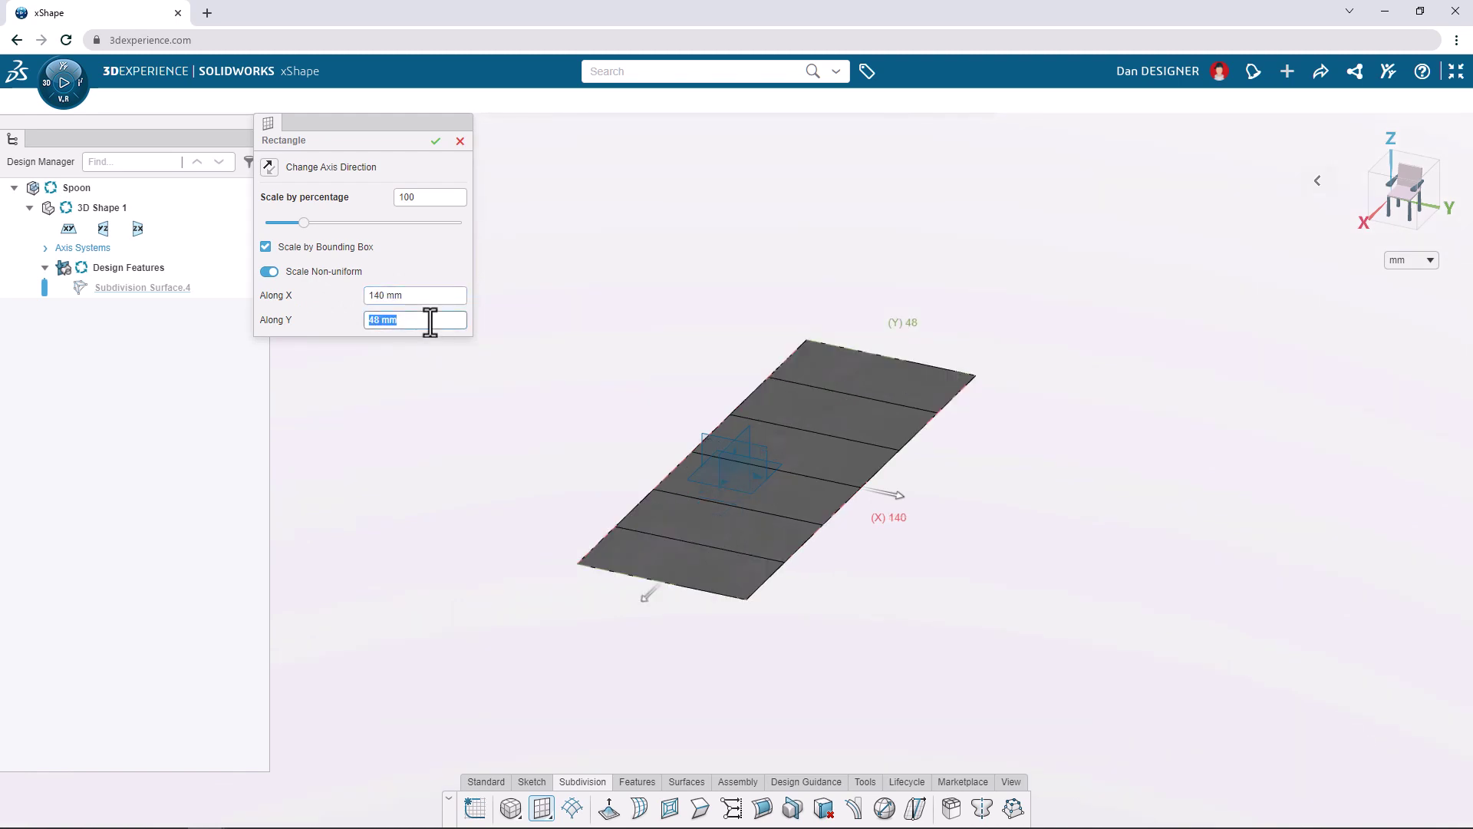
pyautogui.write('8')
pyautogui.press('Return')
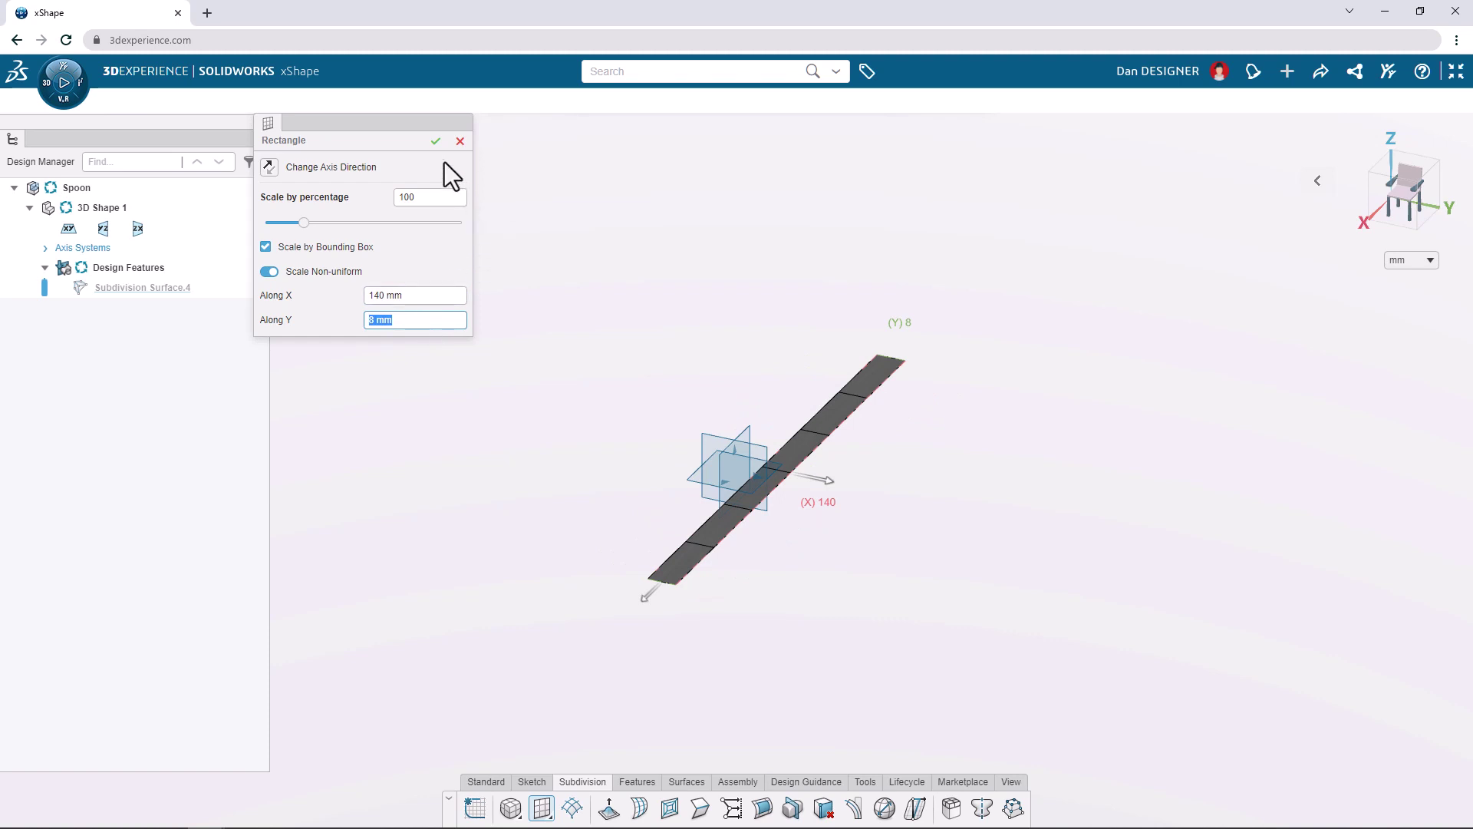
pyautogui.click(435, 142)
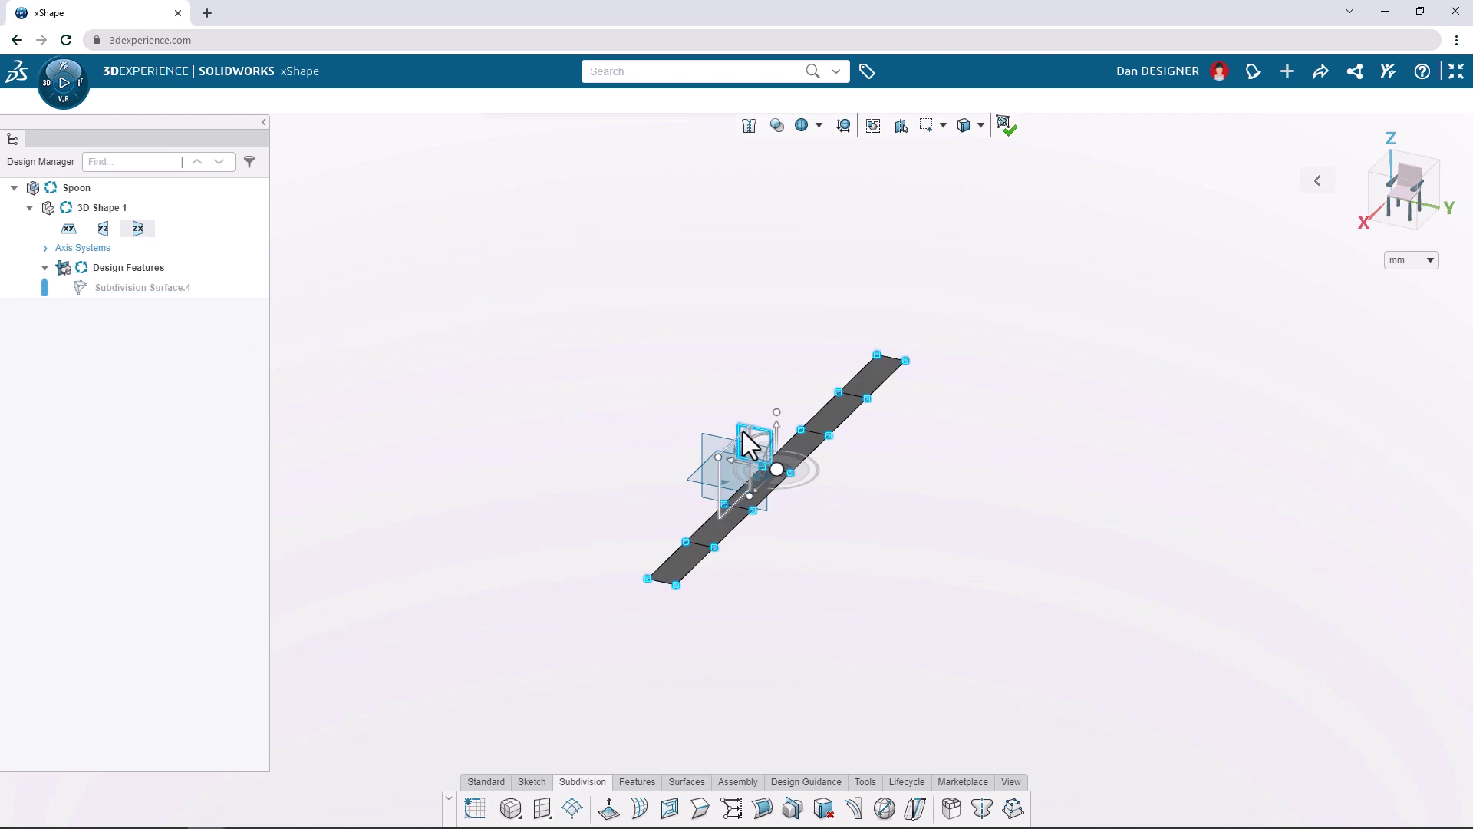
# Step: Pick the zx plane and turn on symmetry about it
pyautogui.moveTo(748, 436); pyautogui.dragTo(744, 432, button='middle')
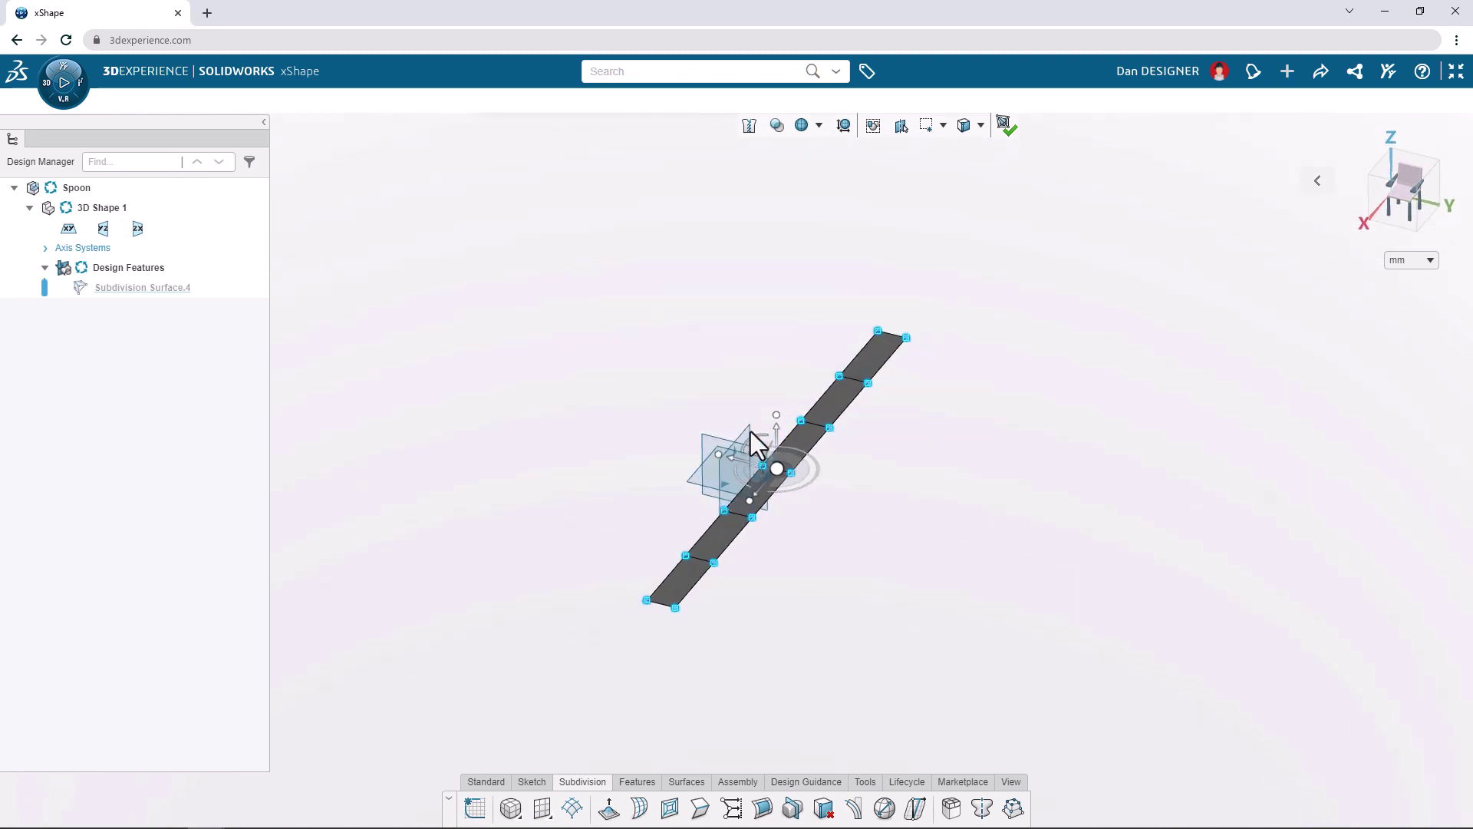
pyautogui.click(745, 430)
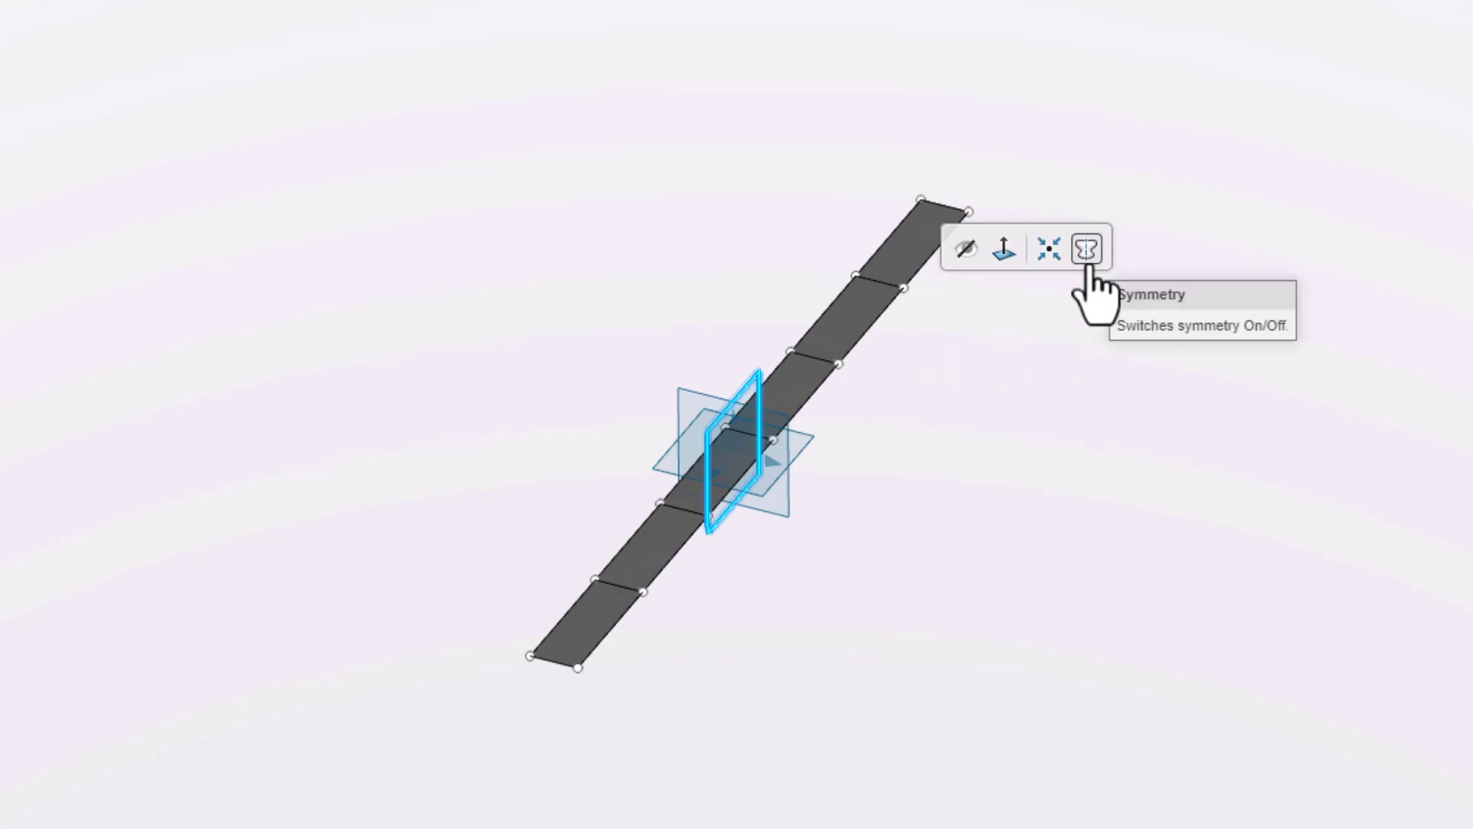
pyautogui.click(1087, 252)
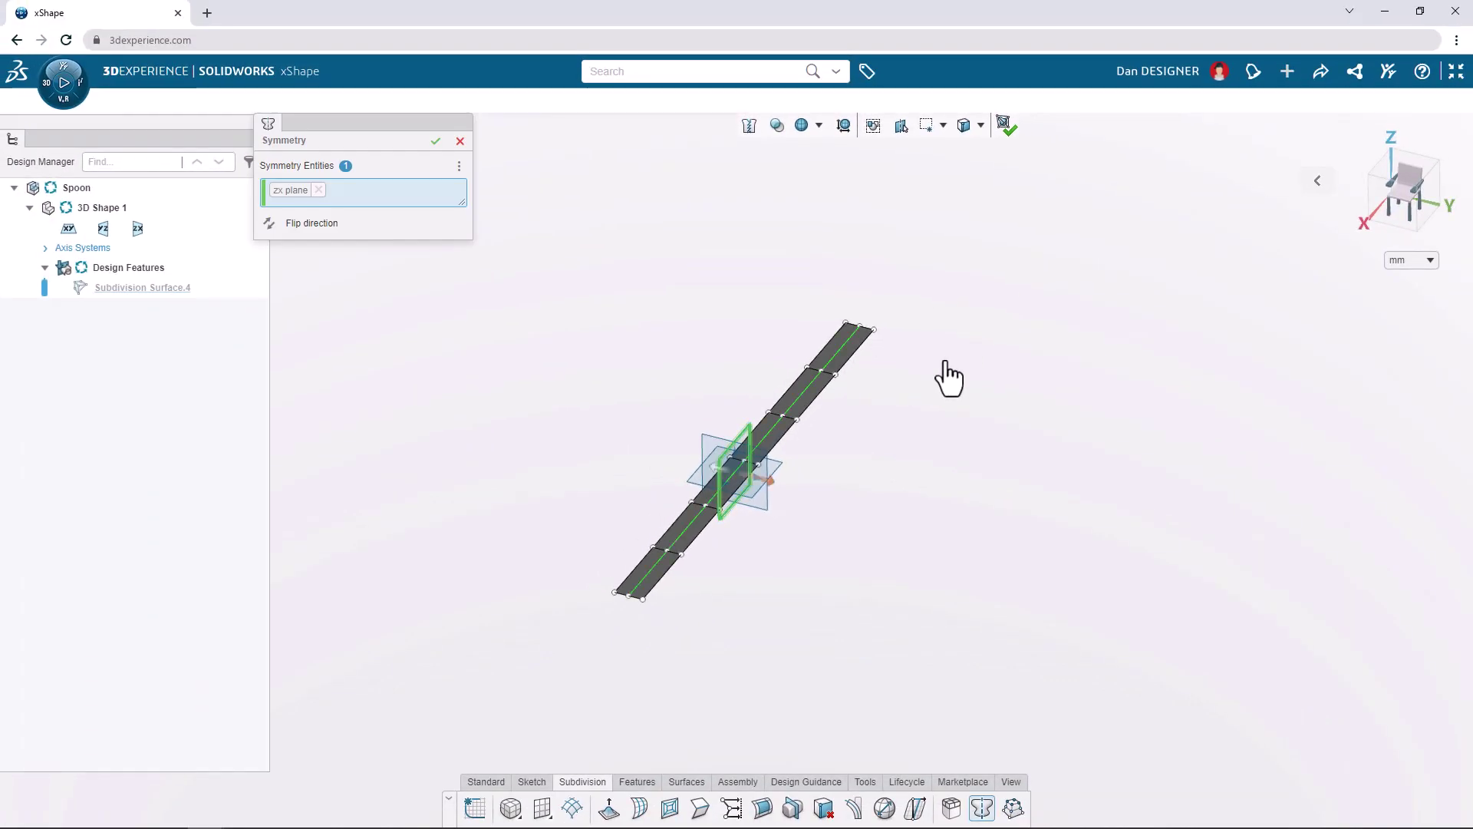
# Step: Confirm the zx-plane symmetry and view the strip zoomed in from the Top
pyautogui.click(435, 142)
pyautogui.click(1386, 188)
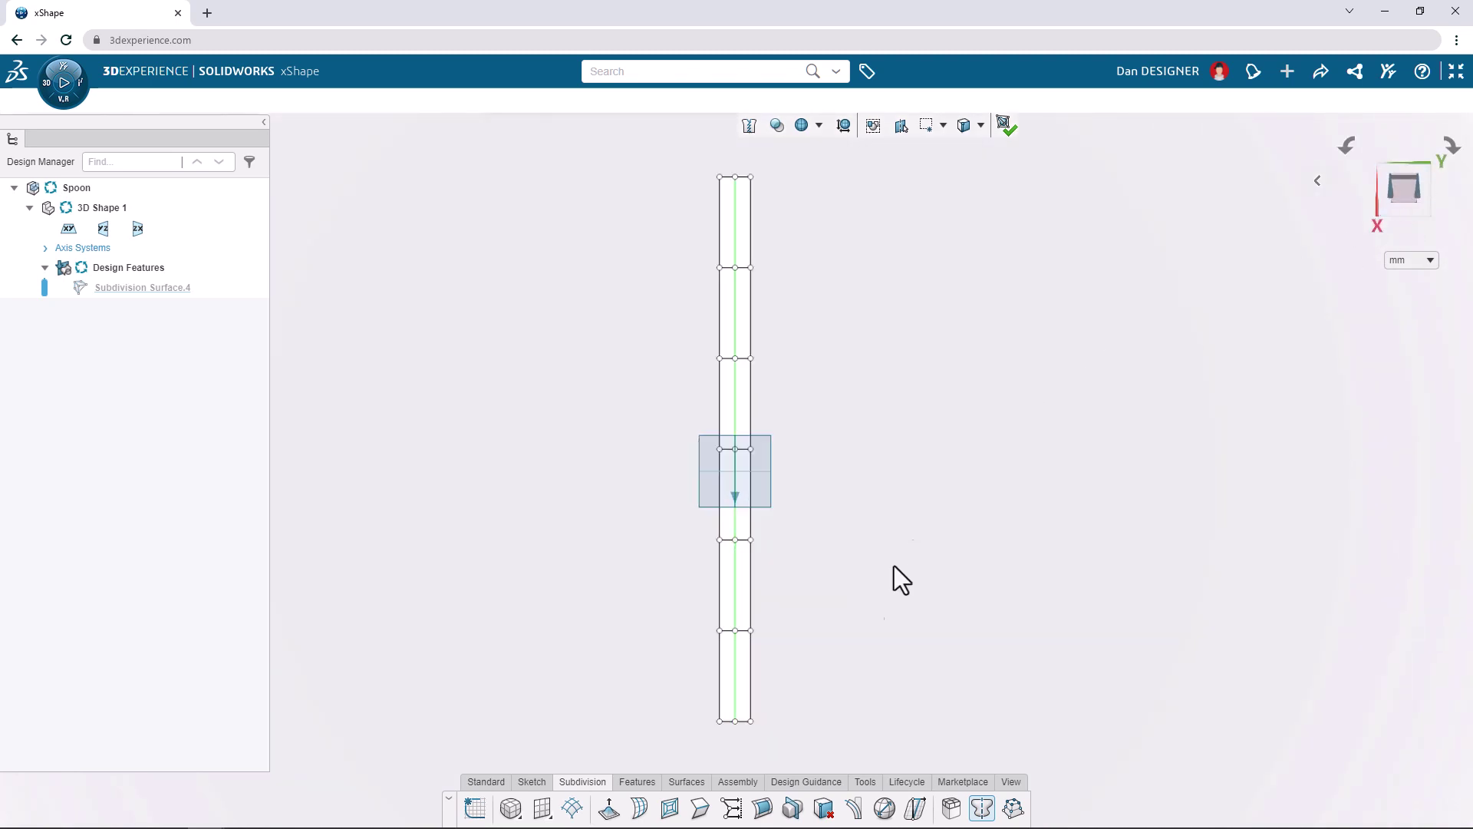
pyautogui.scroll(5, 738, 707)
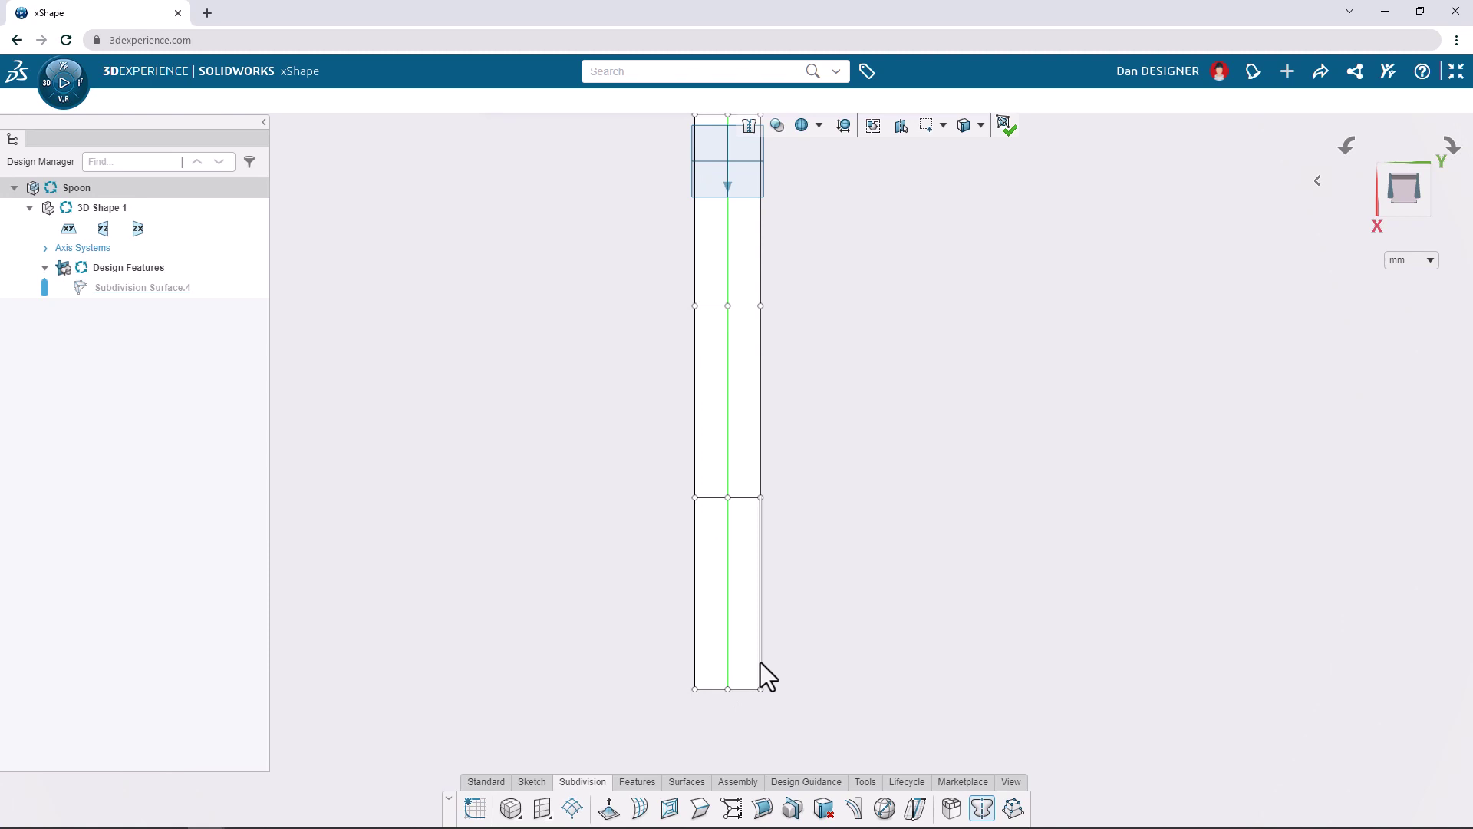
# Step: Drag the bottom-right edge outward and rotate it to widen and round the bowl end
pyautogui.click(761, 652)
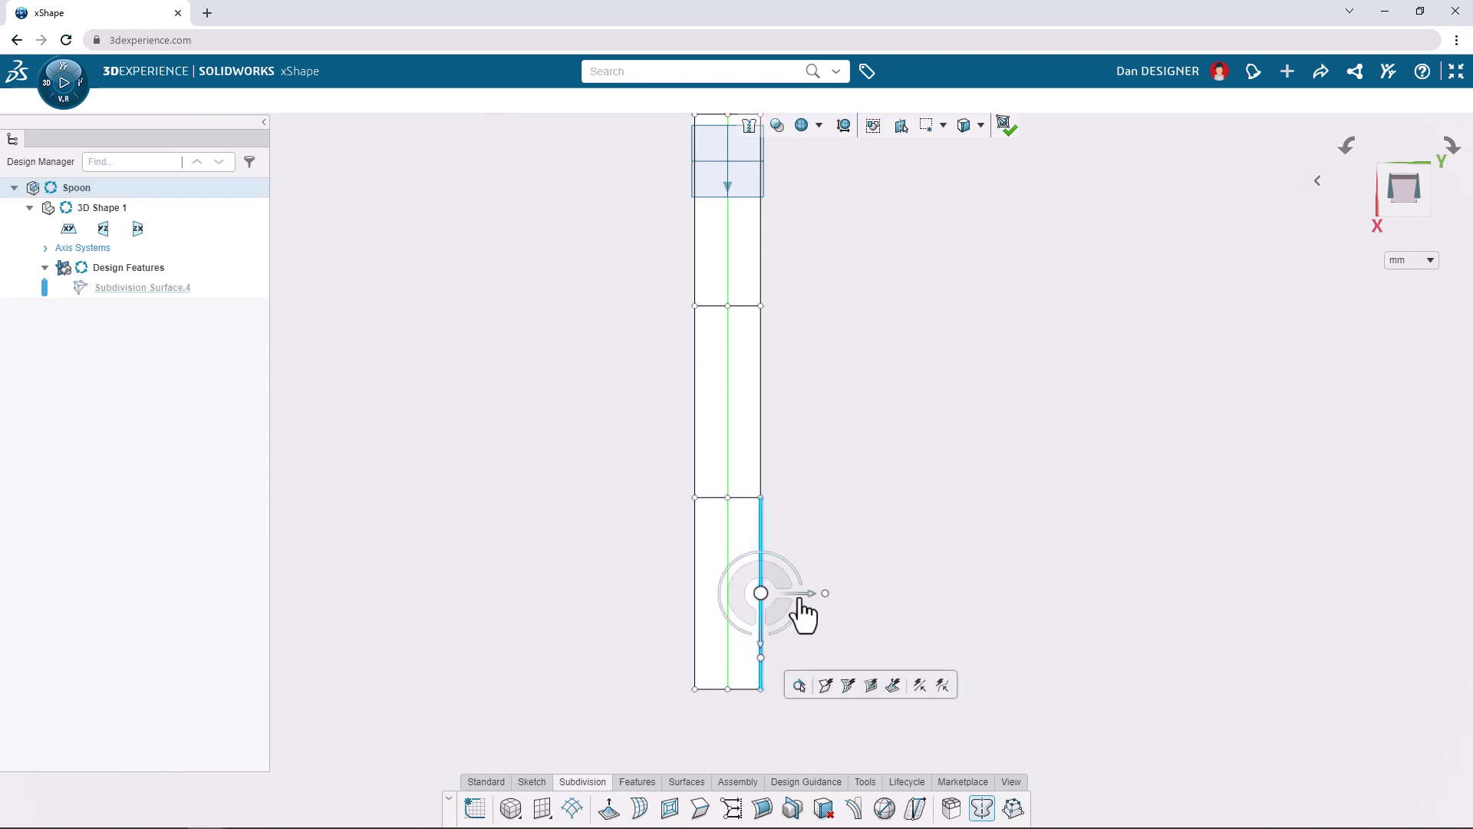
pyautogui.moveTo(812, 592)
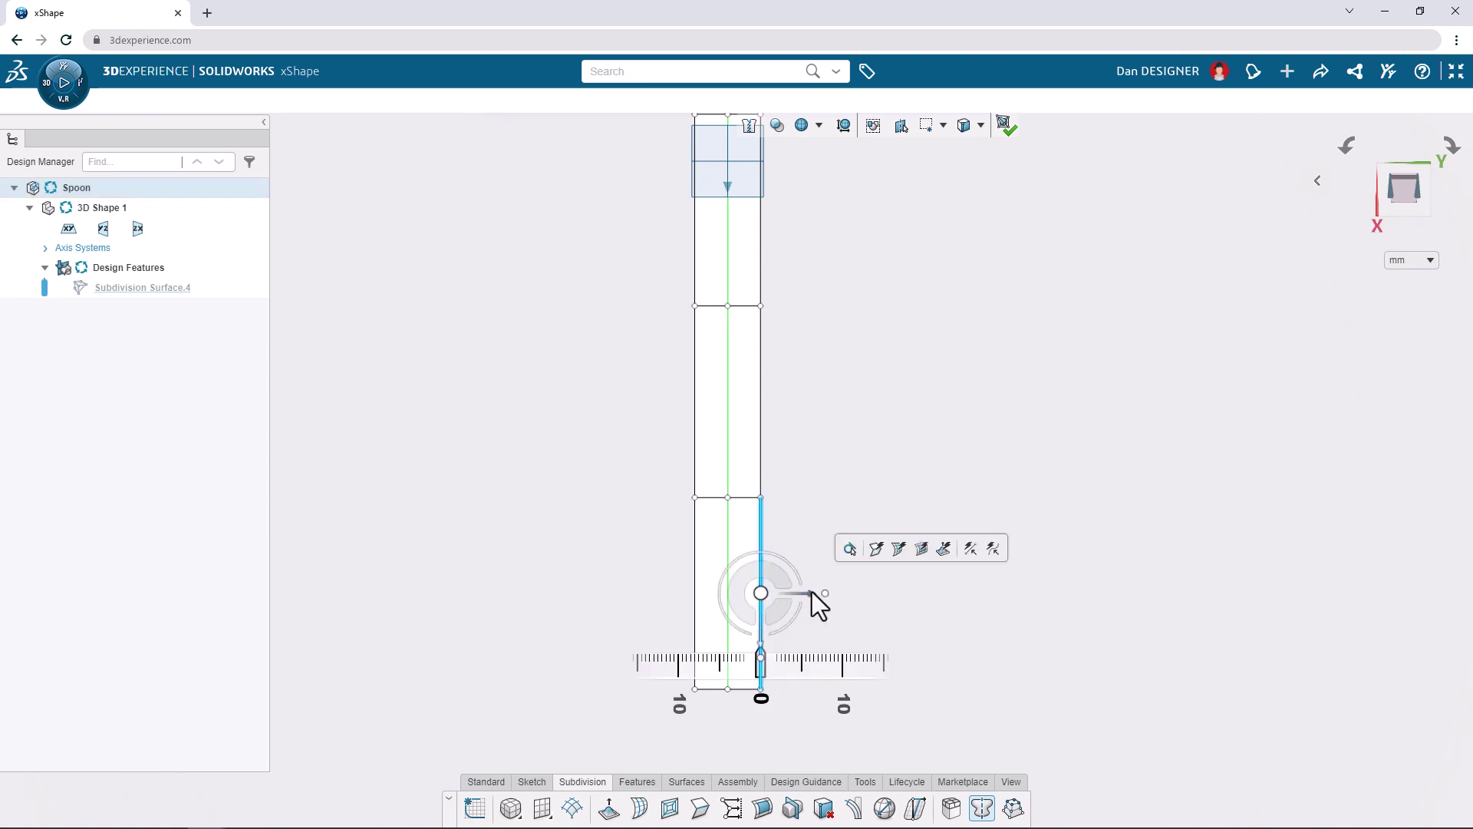
pyautogui.moveTo(812, 592); pyautogui.dragTo(893, 703)
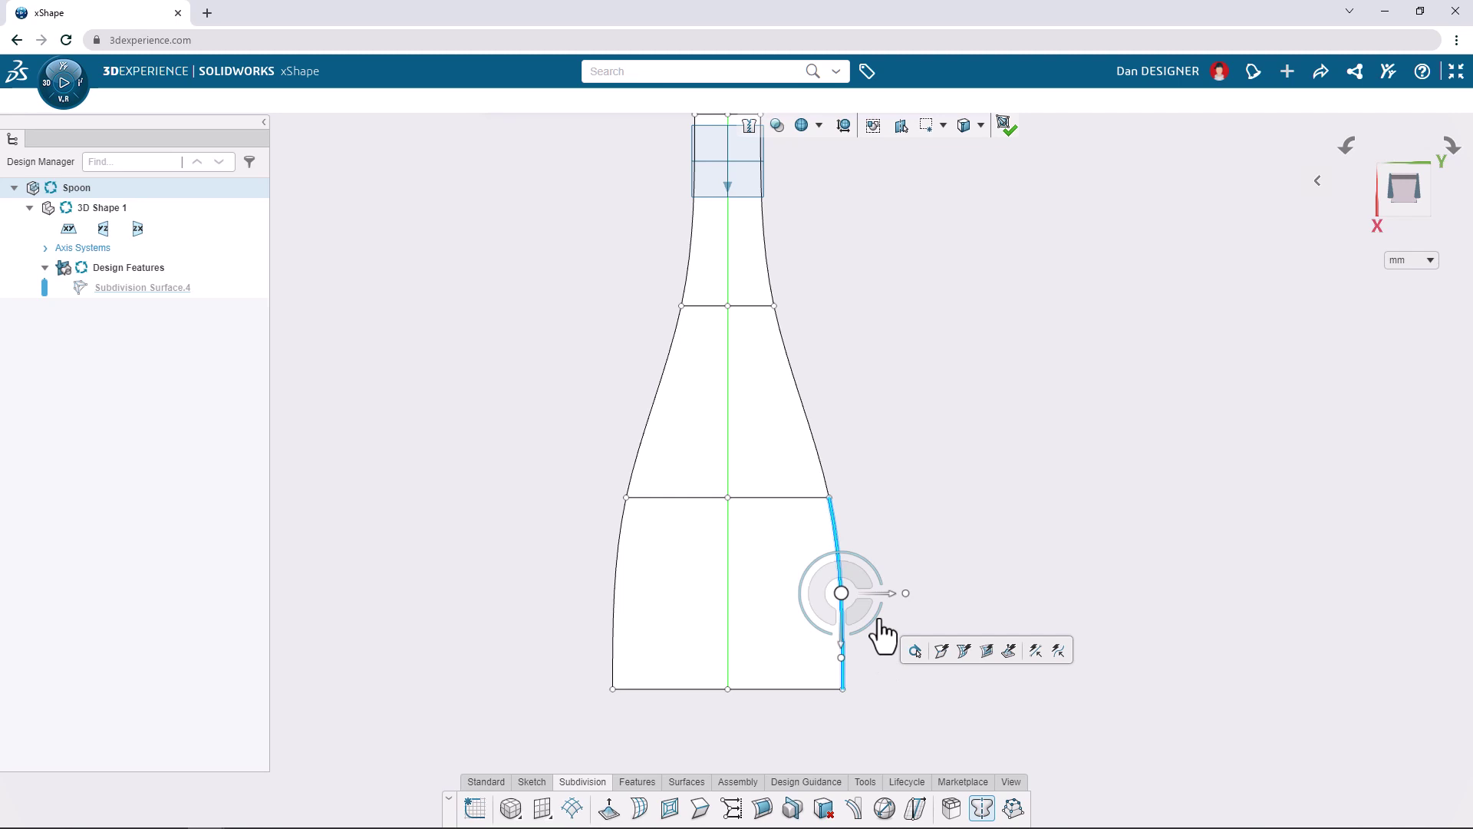
pyautogui.moveTo(881, 627); pyautogui.dragTo(918, 683)
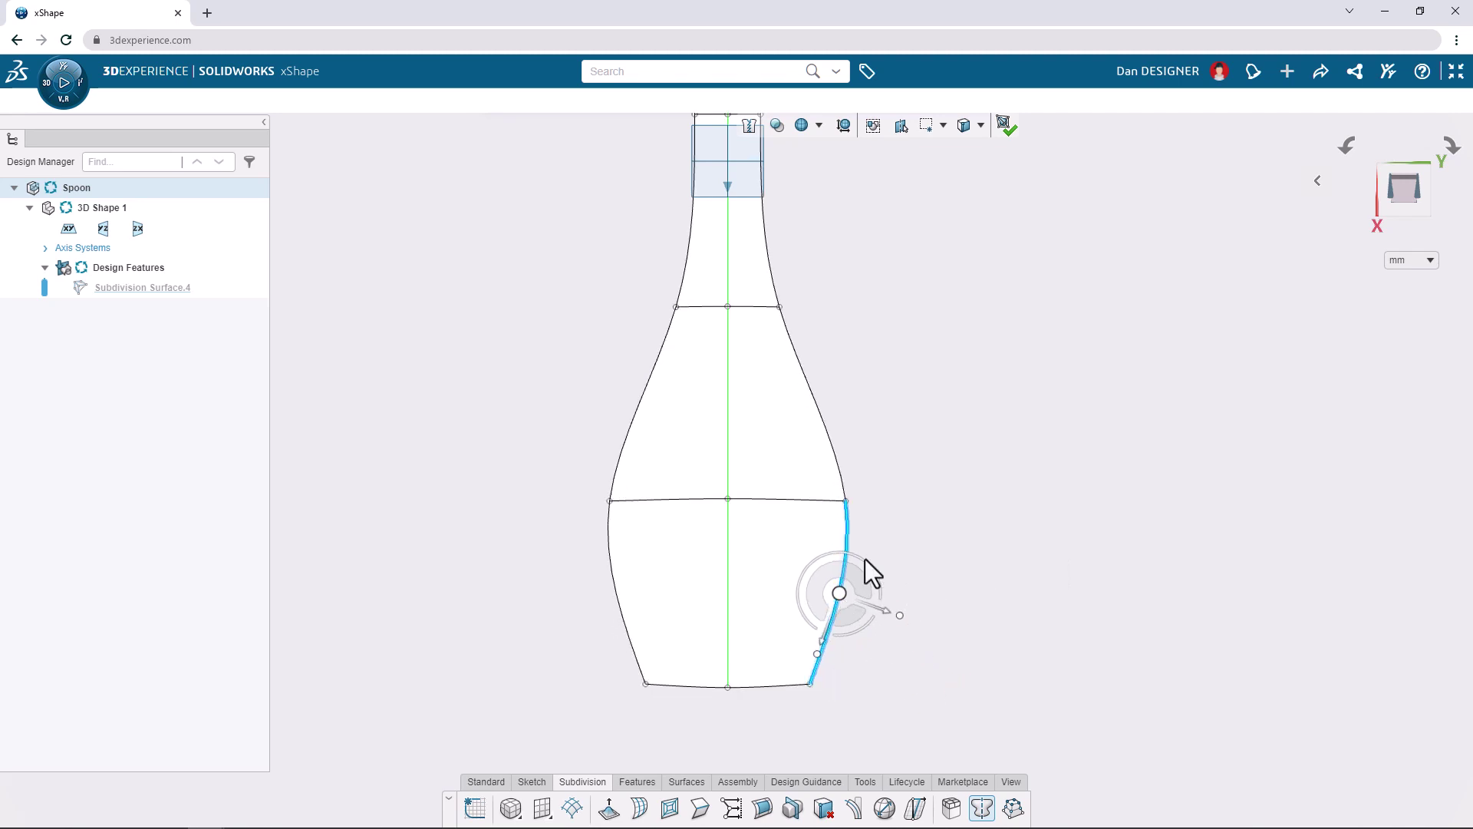
# Step: Subdivide the upper-right and lower-right bowl faces into a web mesh with an inner oval loop
pyautogui.click(777, 434)
pyautogui.press('ctrl')
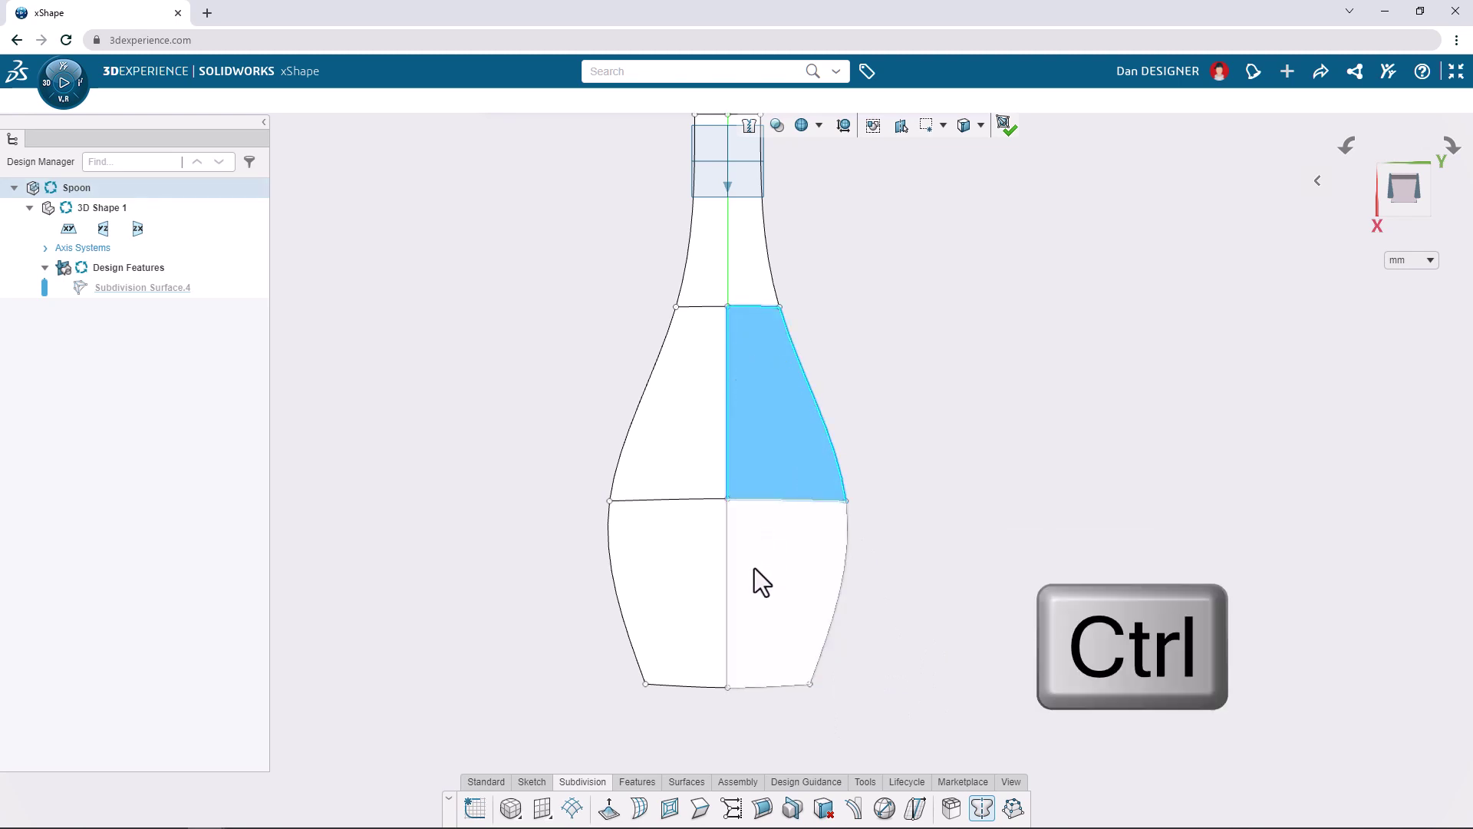
pyautogui.keyDown('ctrl'); pyautogui.click(762, 583); pyautogui.keyUp('ctrl')
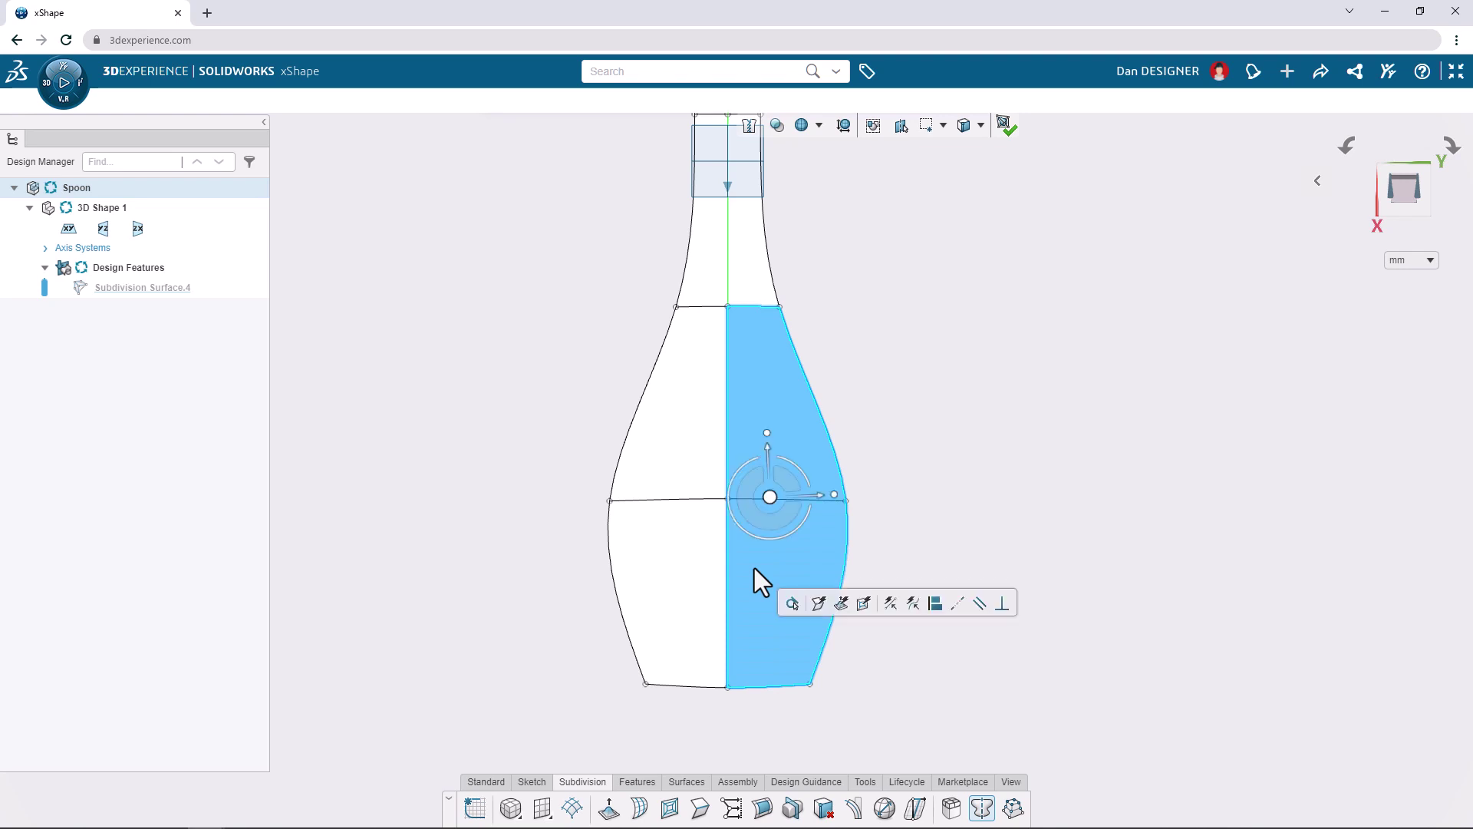
pyautogui.click(865, 605)
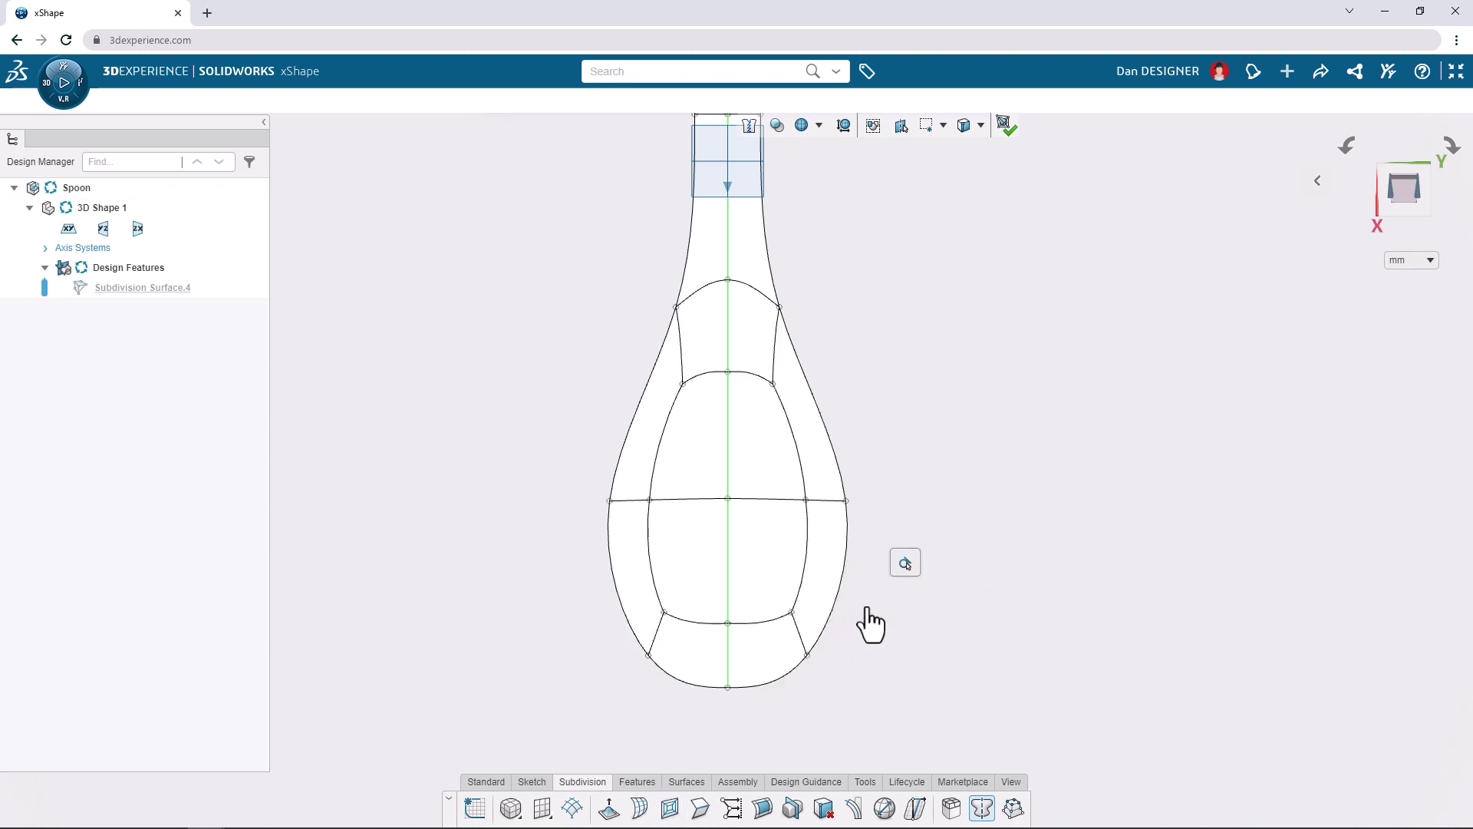
pyautogui.moveTo(753, 718); pyautogui.dragTo(703, 600)
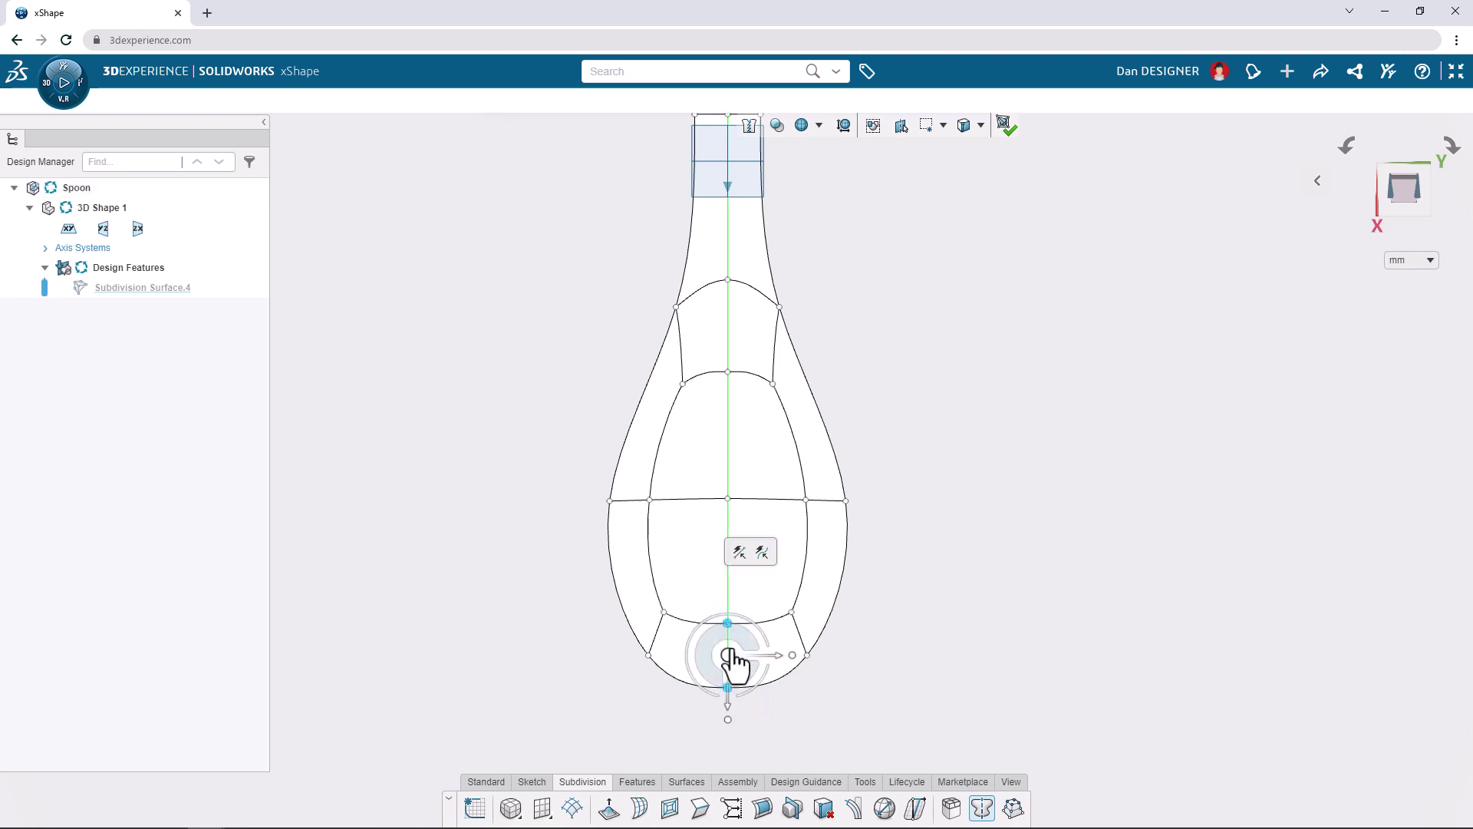
# Step: Move the spoon-tip vertices down 5 mm and the bowl's middle edge loop up 5 mm
pyautogui.click(729, 700)
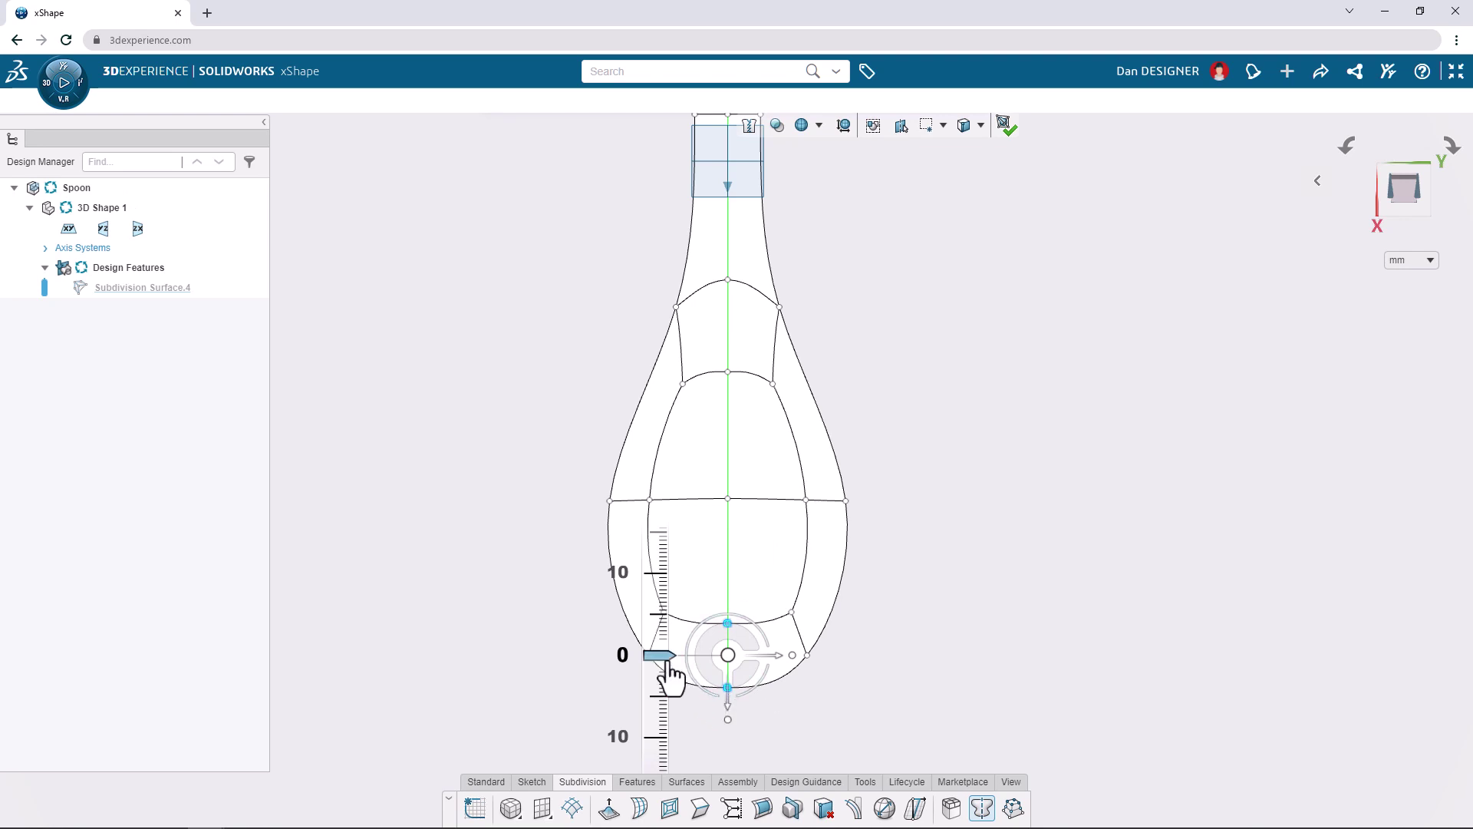
pyautogui.moveTo(665, 661); pyautogui.dragTo(685, 721)
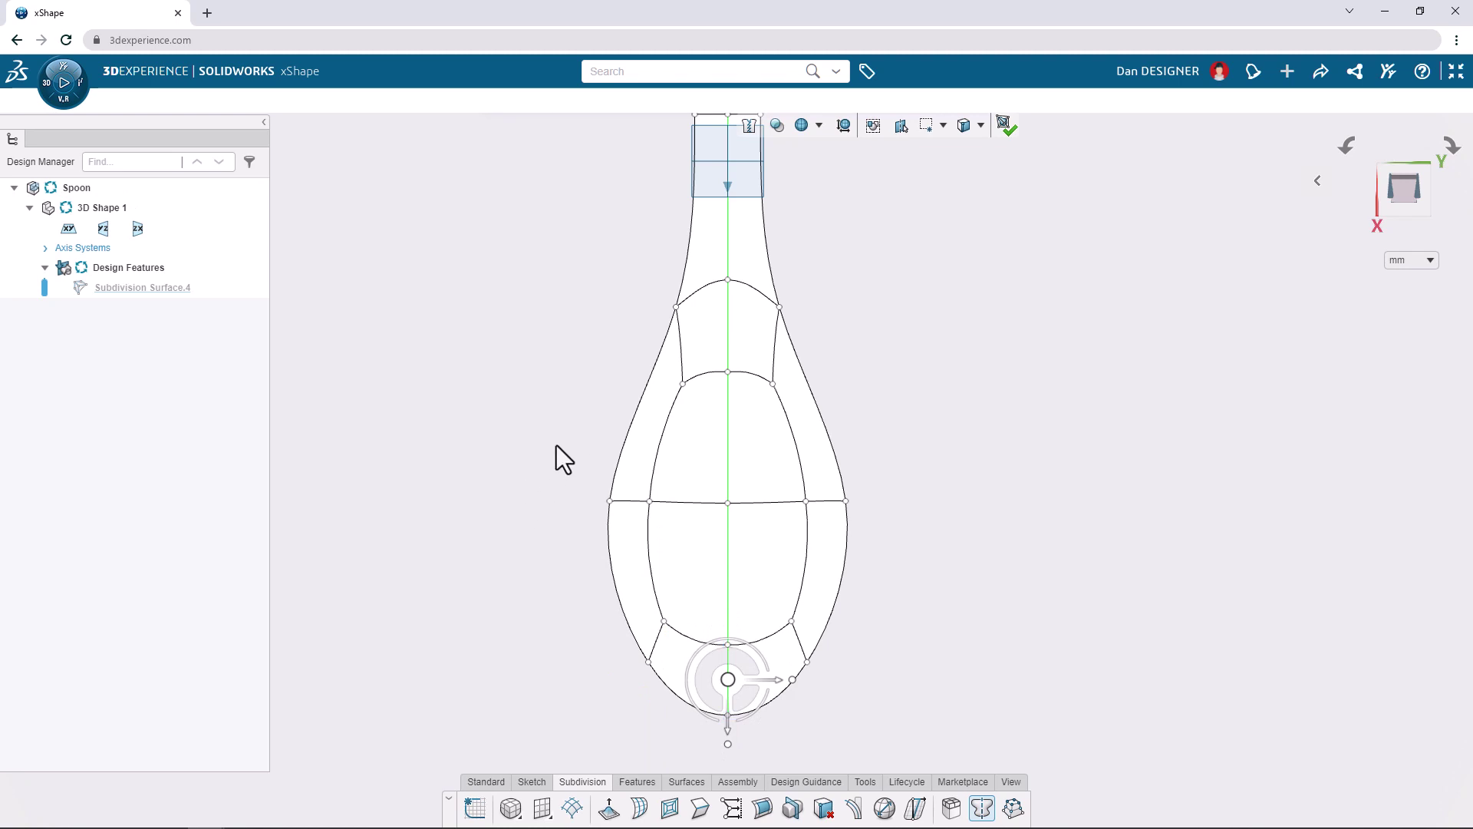
pyautogui.moveTo(557, 444); pyautogui.dragTo(885, 525)
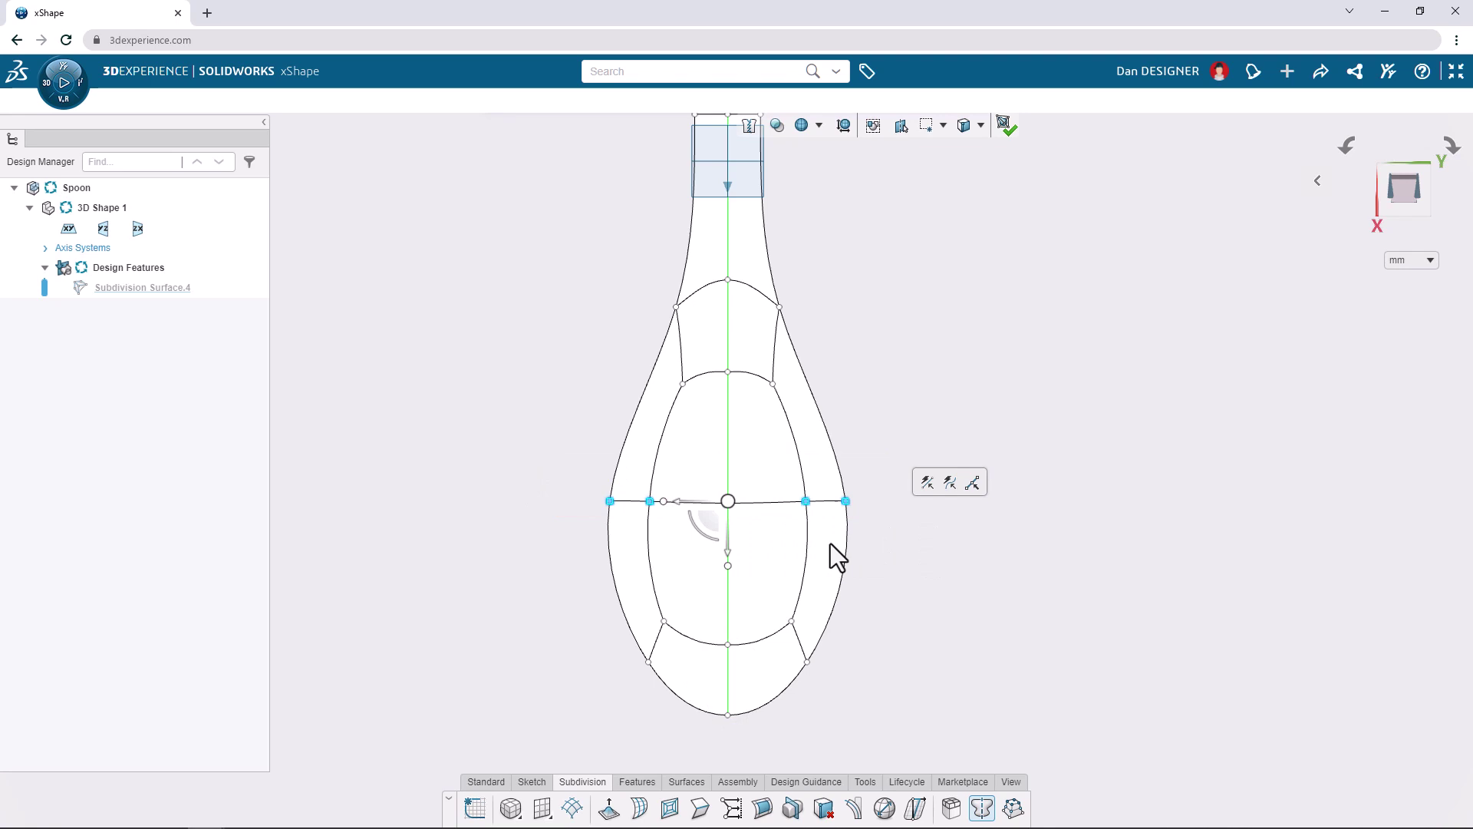
pyautogui.click(728, 554)
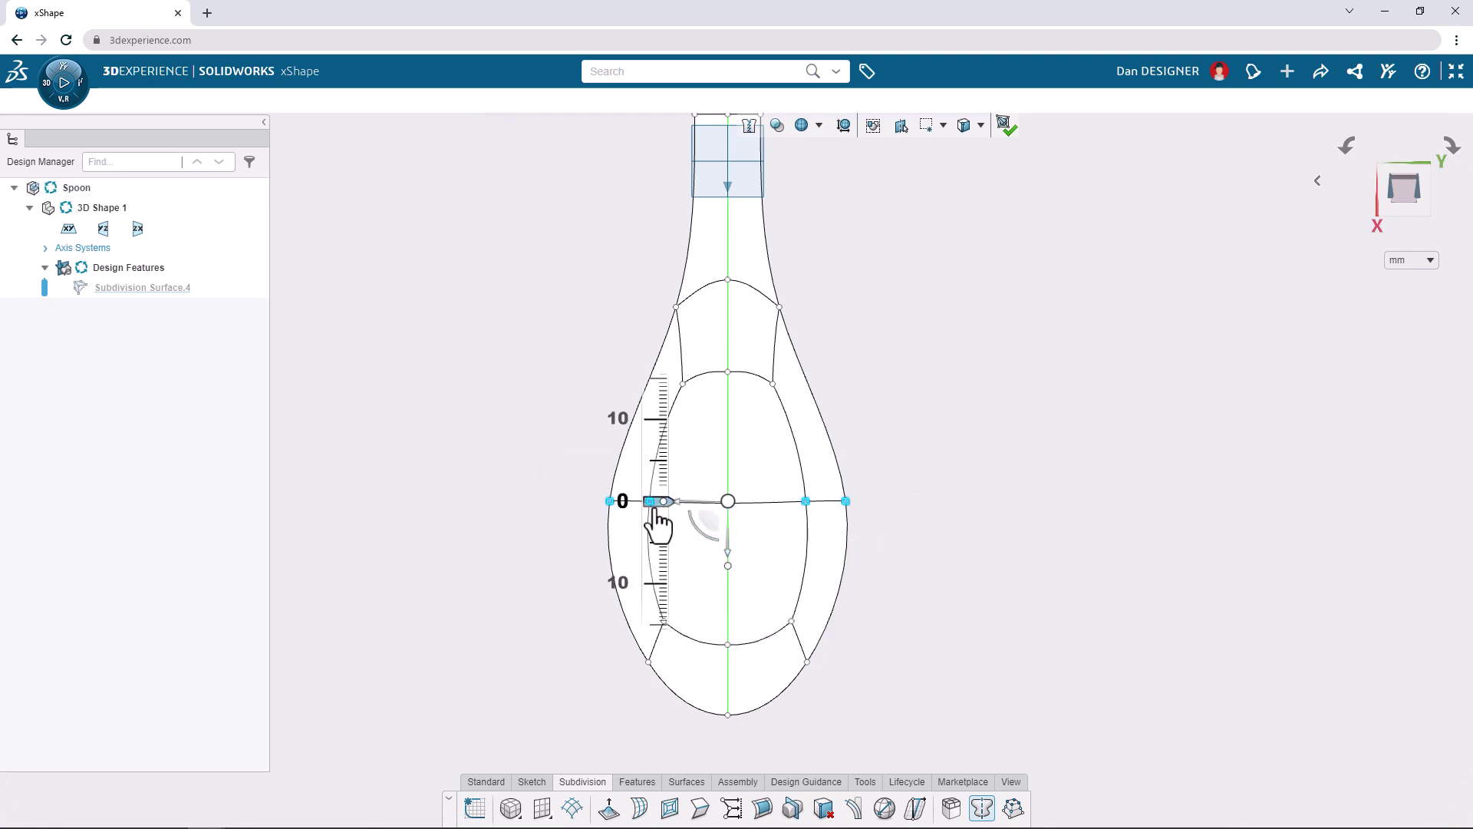
pyautogui.moveTo(657, 512)
pyautogui.mouseDown()
pyautogui.moveTo(674, 516)
pyautogui.moveTo(658, 484)
pyautogui.mouseUp()
# Step: Push the two centre bowl faces down to make the bowl concave
pyautogui.moveTo(657, 483)
pyautogui.mouseDown(button='middle')
pyautogui.moveTo(822, 483)
pyautogui.moveTo(773, 463)
pyautogui.mouseUp(button='middle')
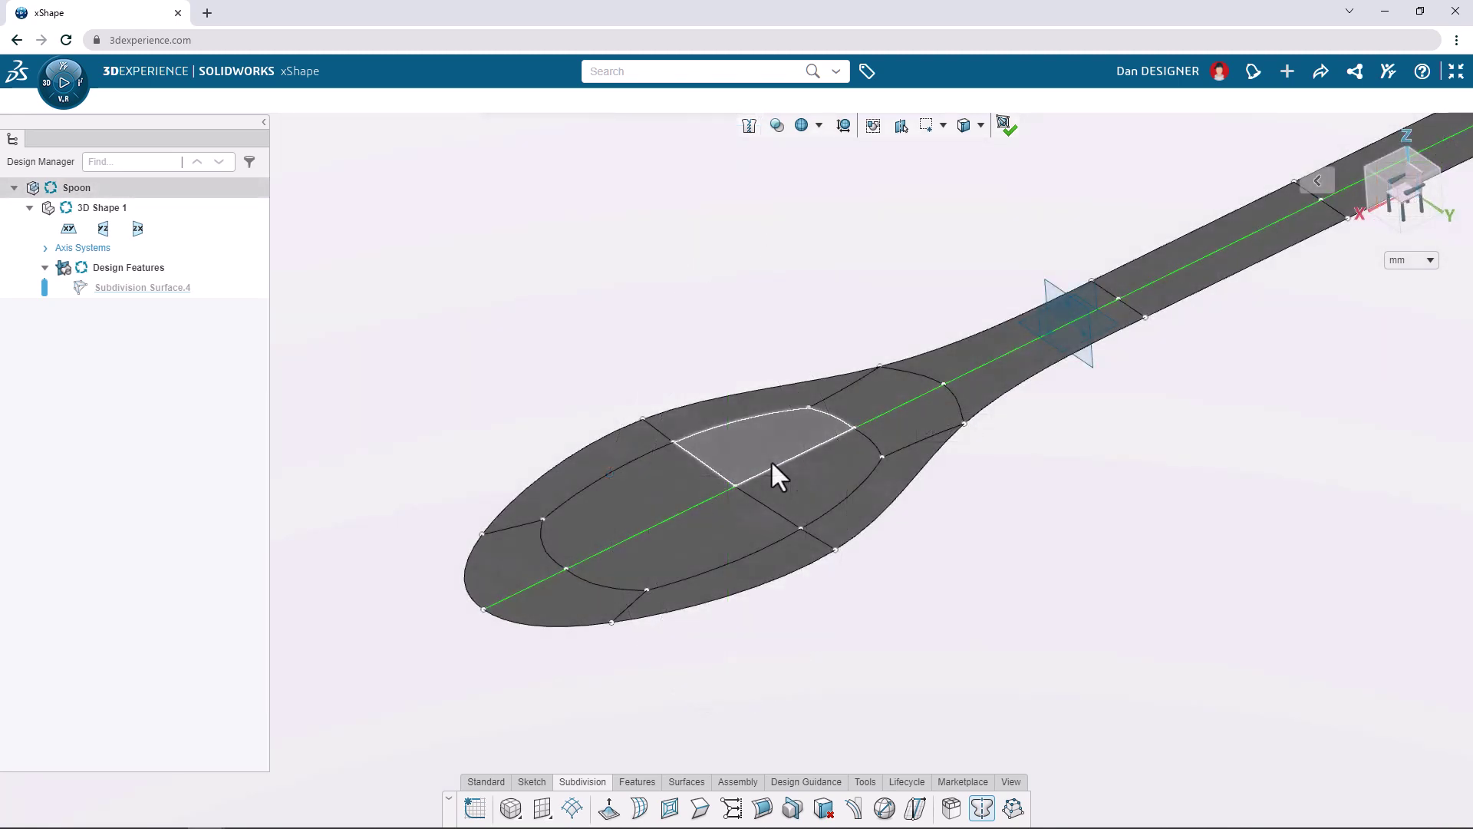
pyautogui.keyDown('ctrl'); pyautogui.click(772, 482); pyautogui.keyUp('ctrl')
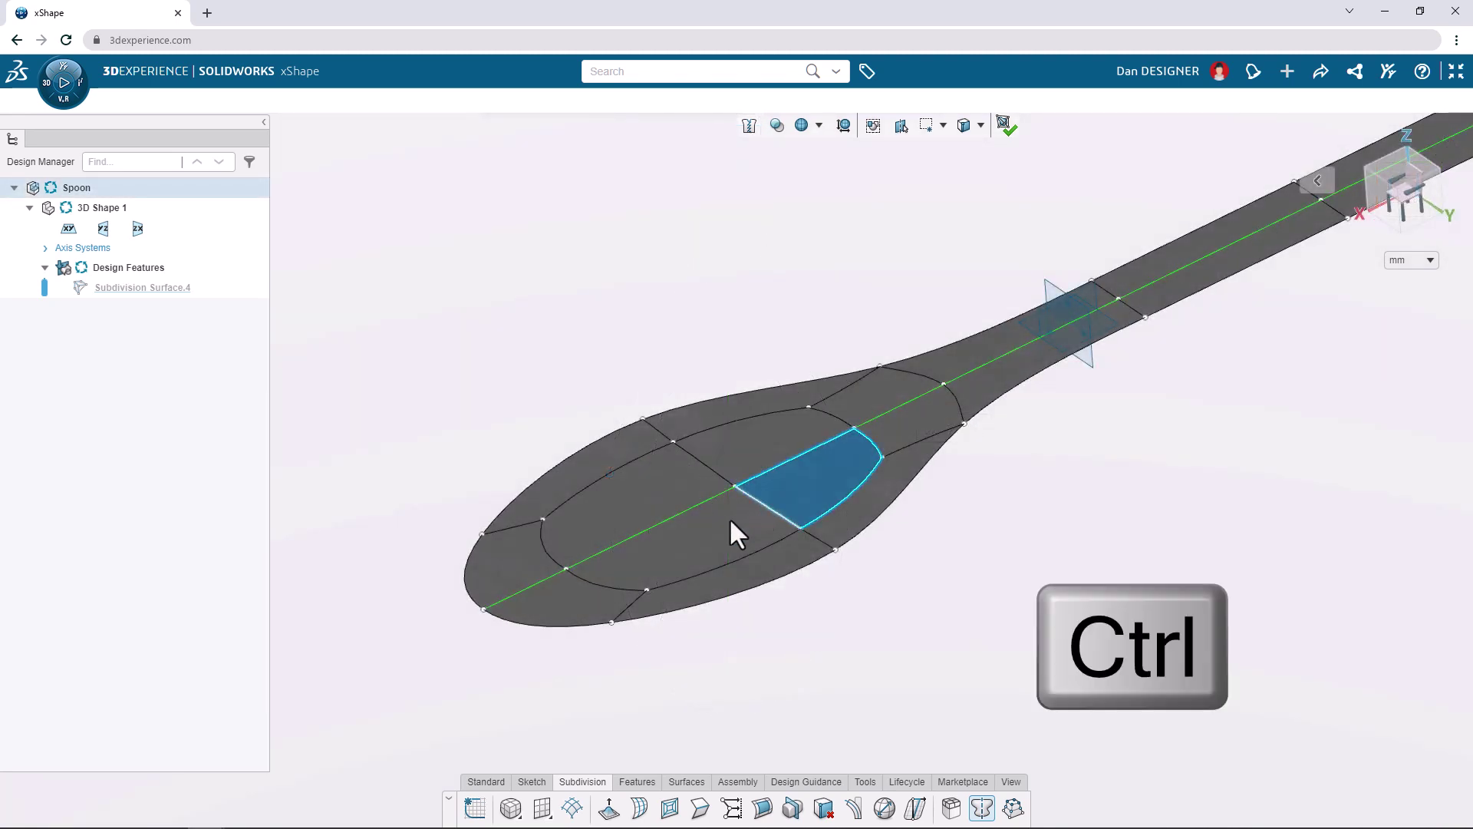
pyautogui.keyDown('ctrl'); pyautogui.click(712, 531); pyautogui.keyUp('ctrl')
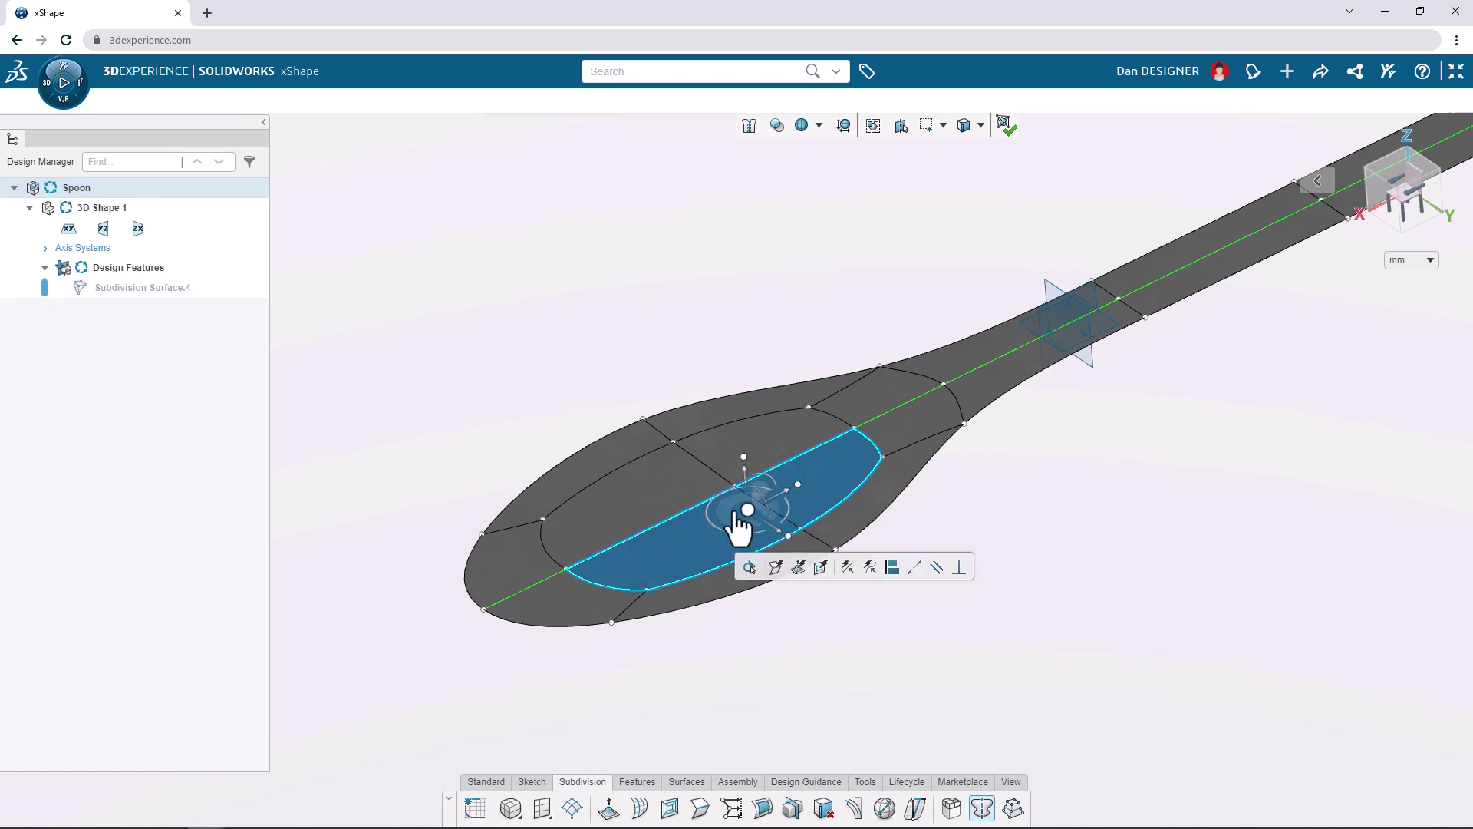
pyautogui.moveTo(750, 494)
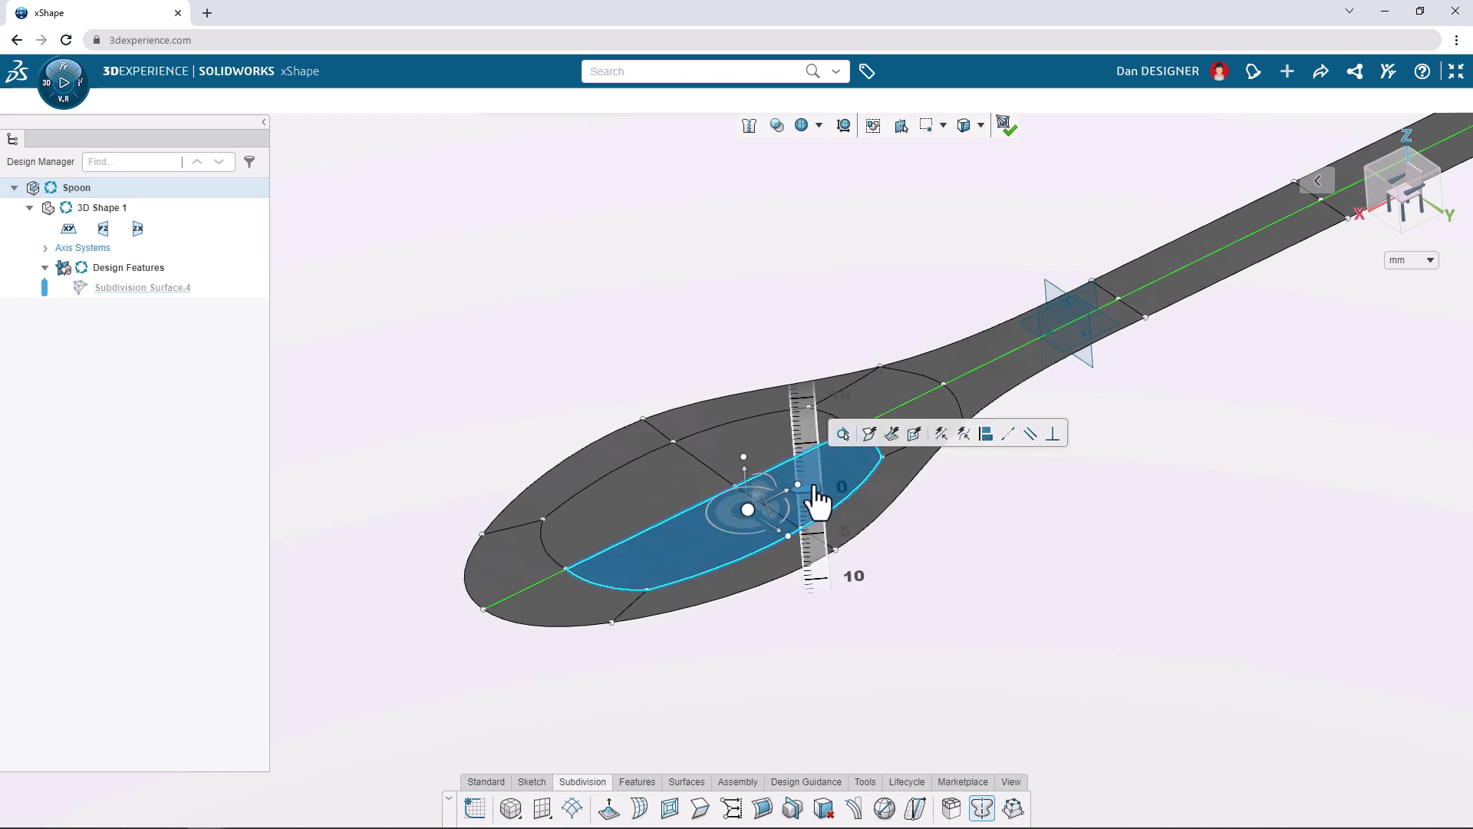
pyautogui.moveTo(816, 491); pyautogui.dragTo(846, 536)
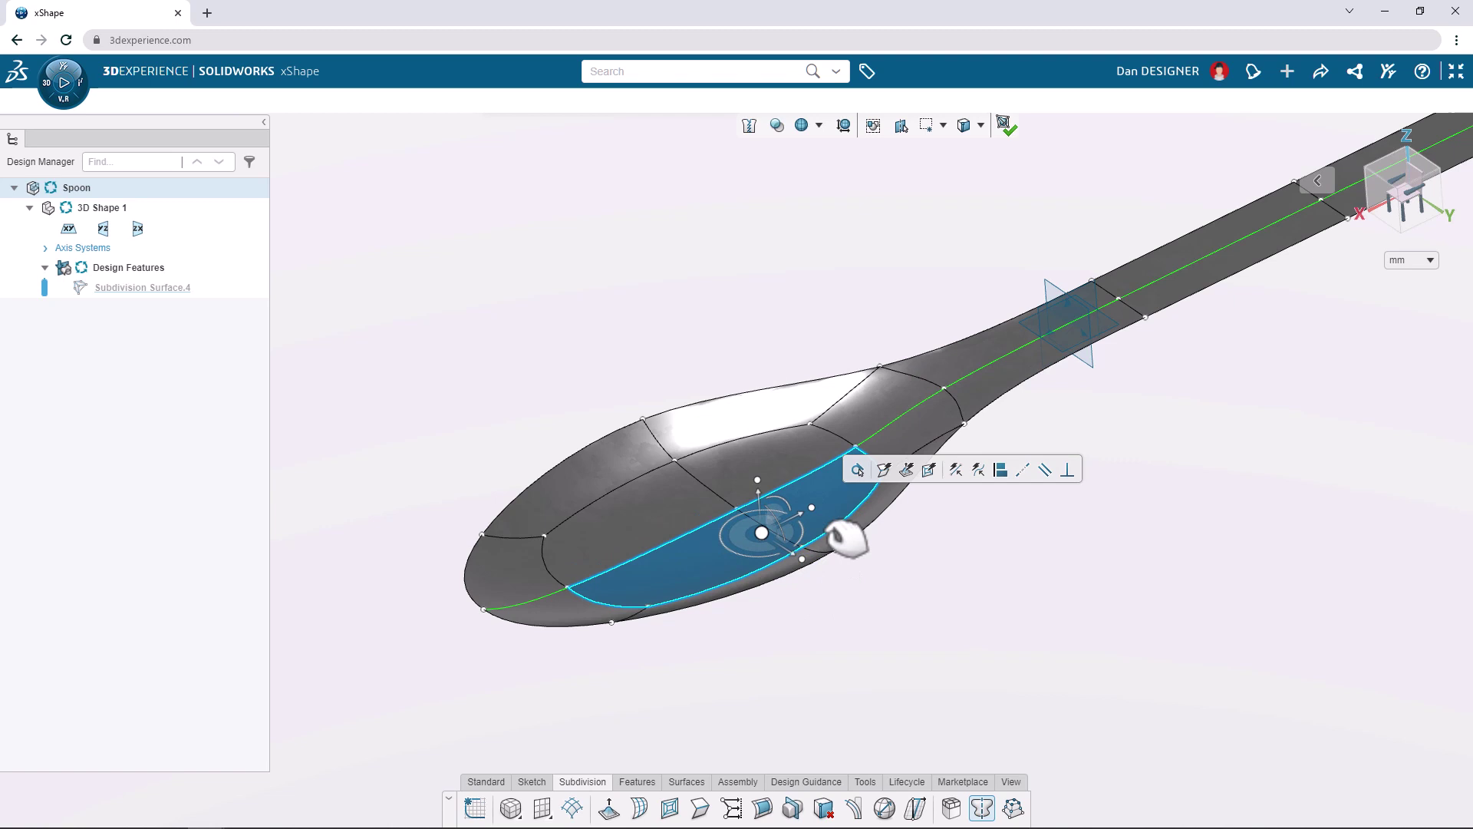
# Step: Tilt the front bowl face to about -15° with the rotation arc
pyautogui.moveTo(804, 518); pyautogui.dragTo(906, 468, button='middle')
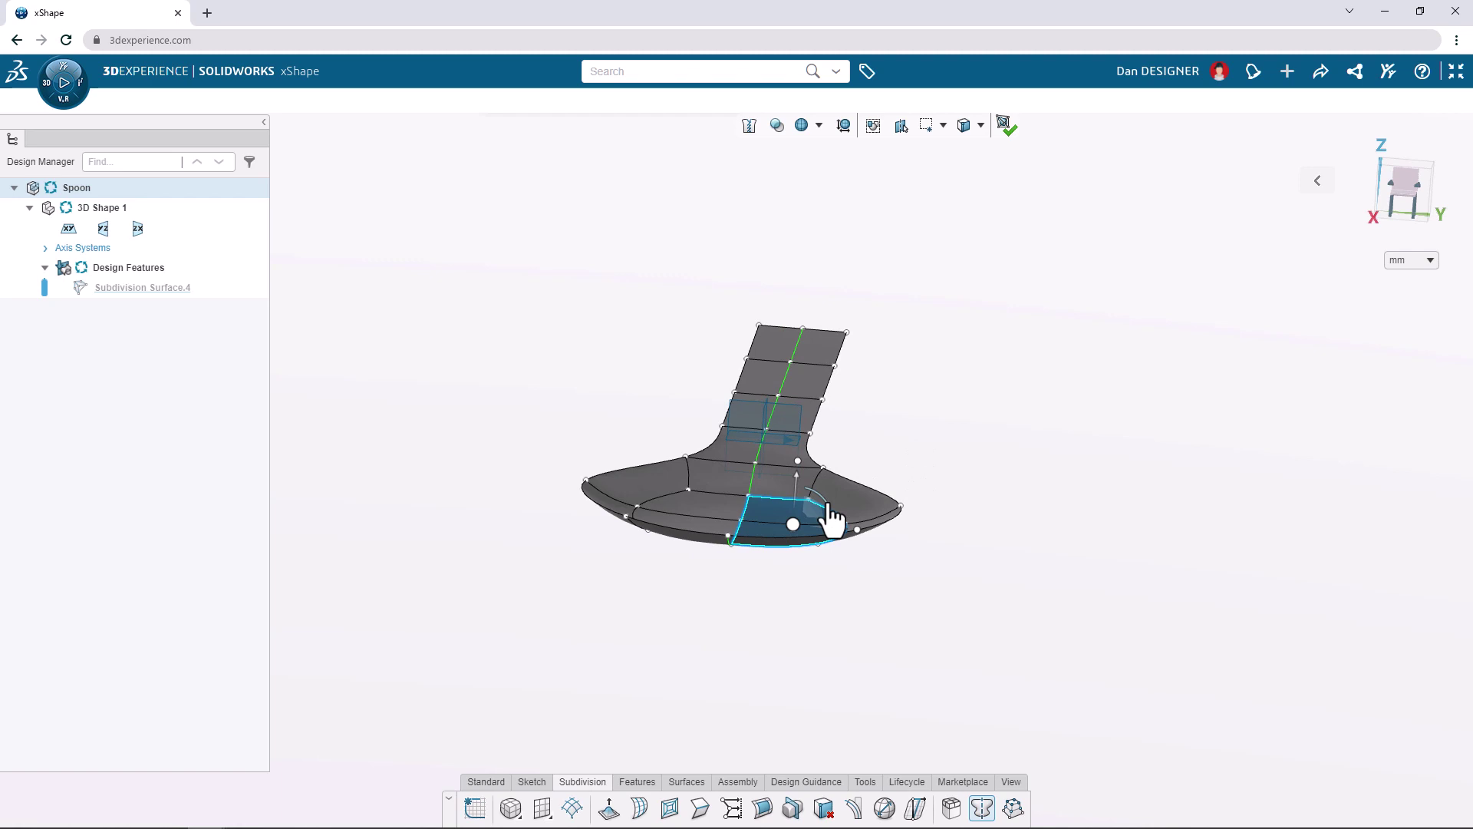
pyautogui.moveTo(831, 522); pyautogui.dragTo(867, 485)
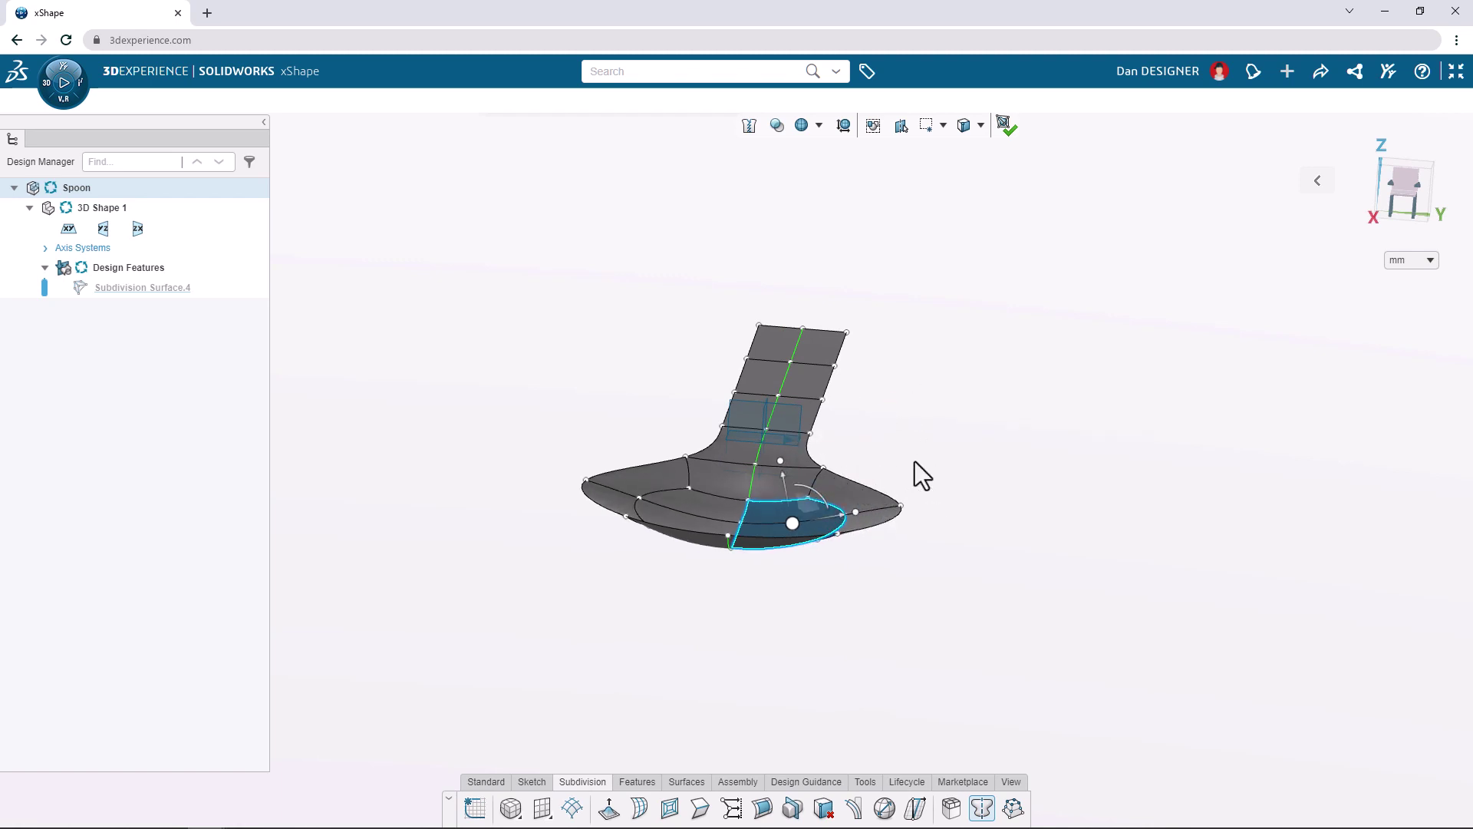
pyautogui.click(915, 462)
pyautogui.click(911, 459)
pyautogui.moveTo(911, 454); pyautogui.dragTo(762, 480, button='middle')
# Step: Rotate the bowl tip's lower edge by -10° and return to the Top view
pyautogui.click(758, 505)
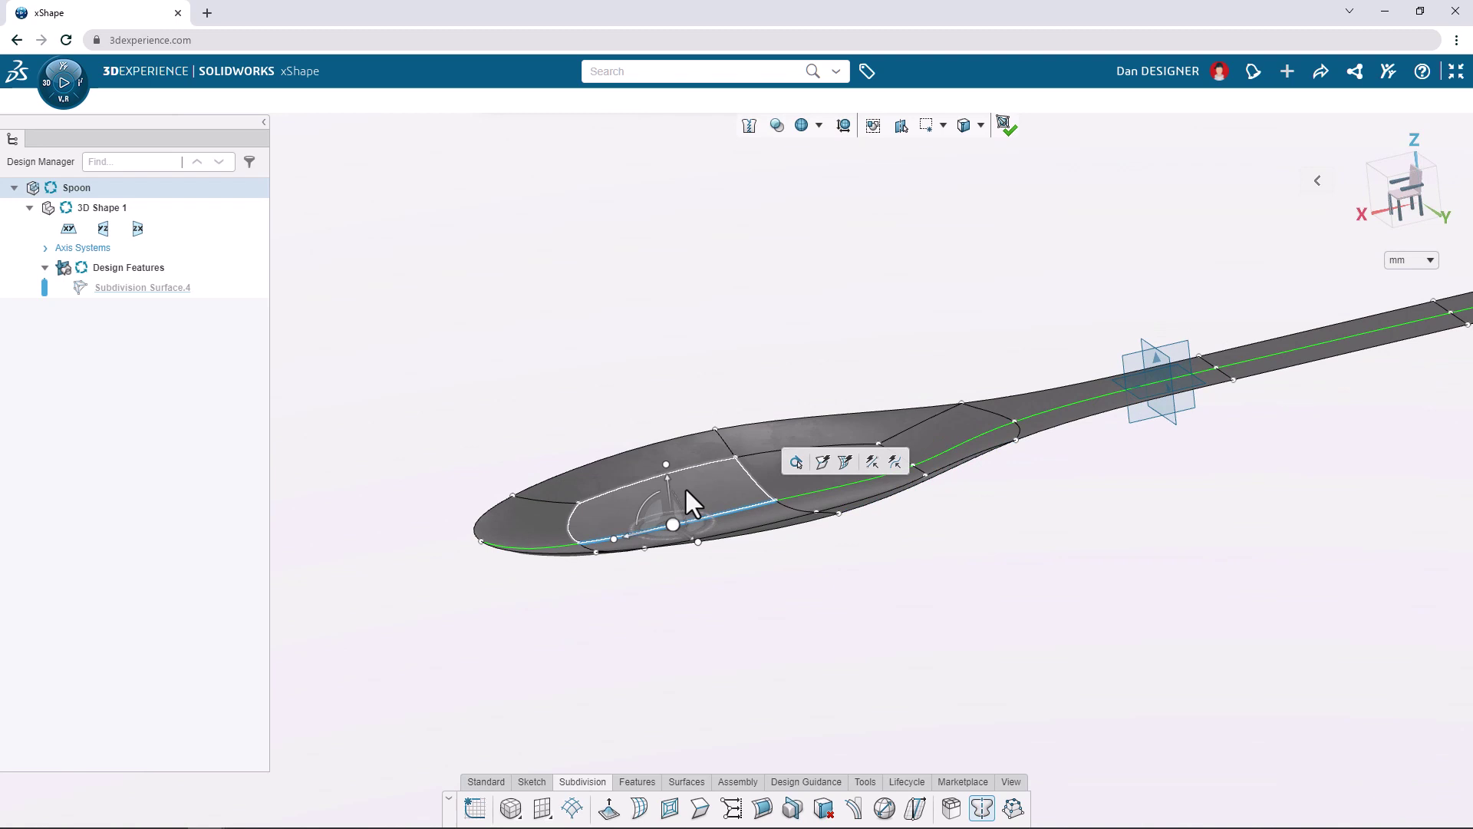
pyautogui.moveTo(669, 491); pyautogui.dragTo(780, 559)
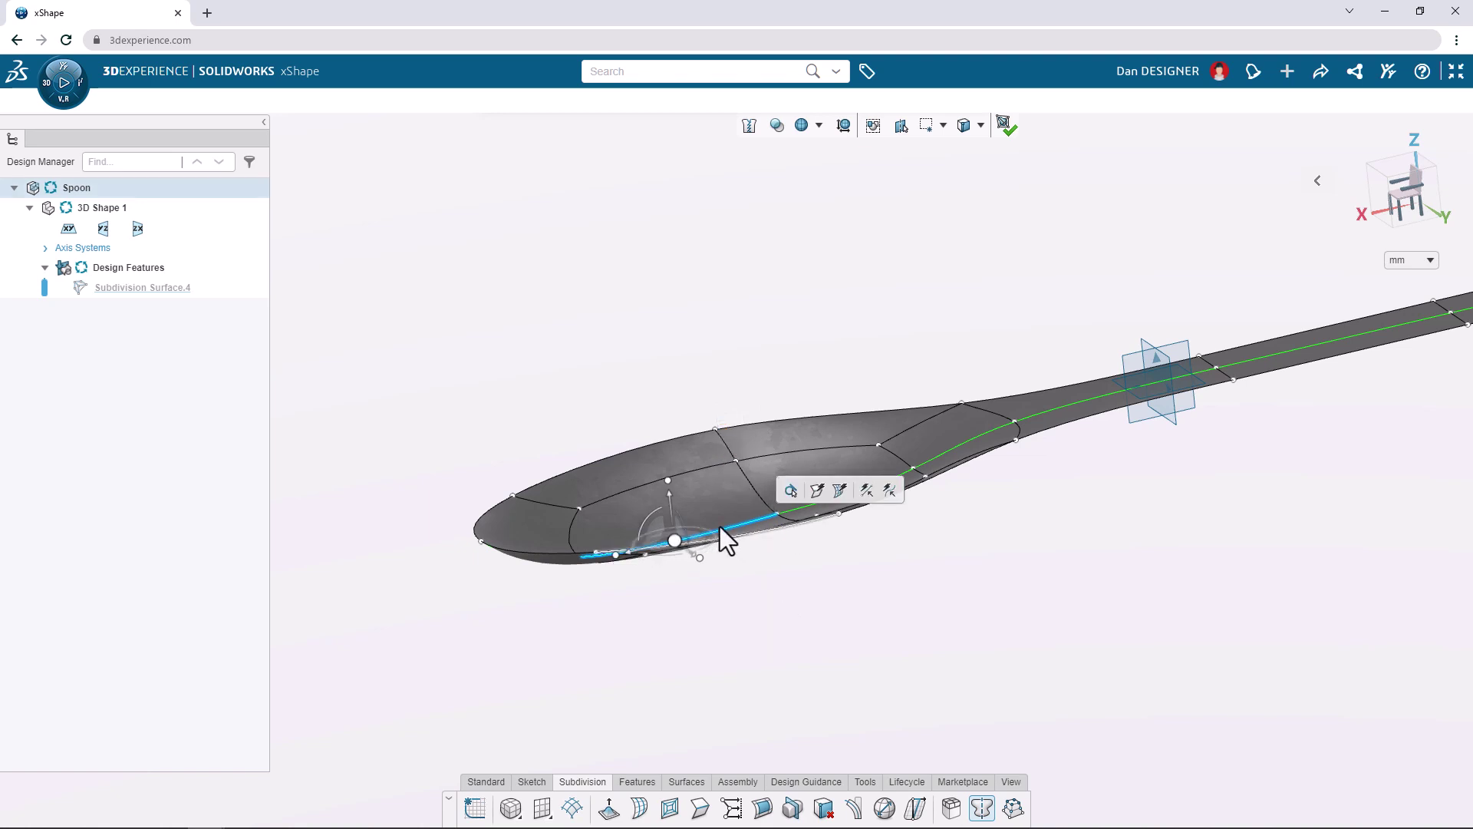
pyautogui.moveTo(660, 527); pyautogui.dragTo(679, 513)
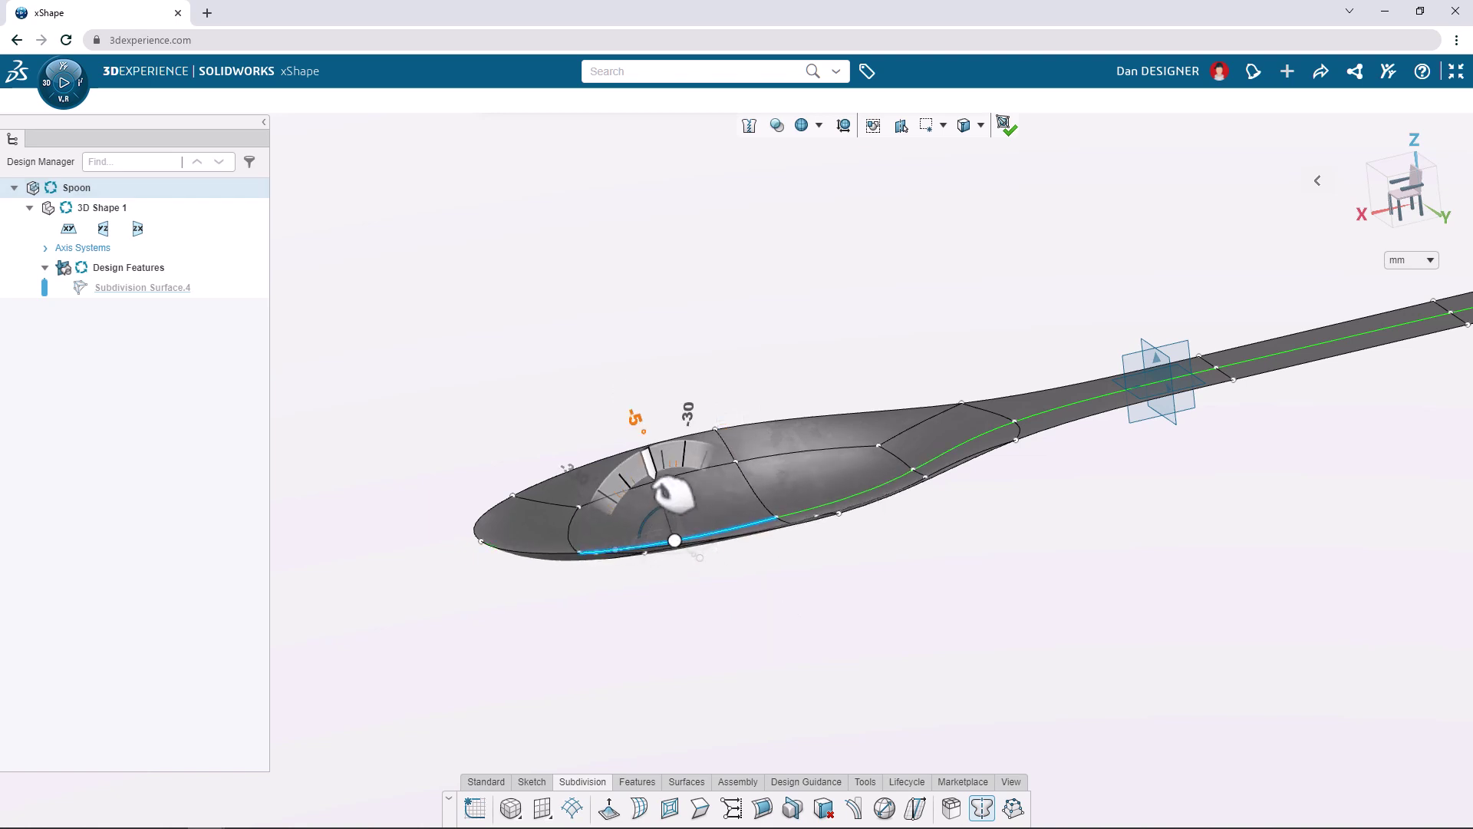
pyautogui.moveTo(673, 495); pyautogui.dragTo(683, 485)
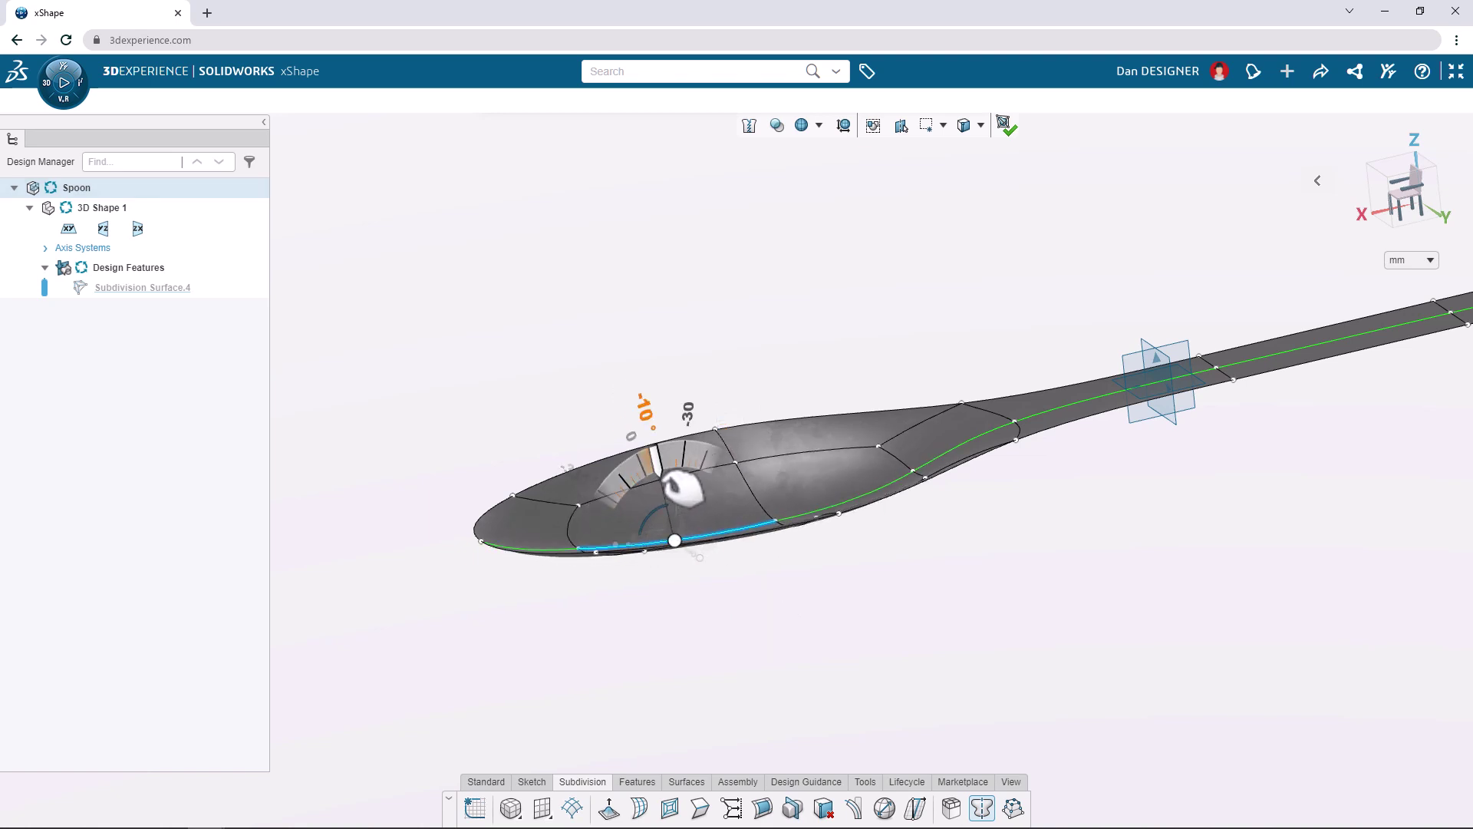
pyautogui.hotkey('ctrl', '5')
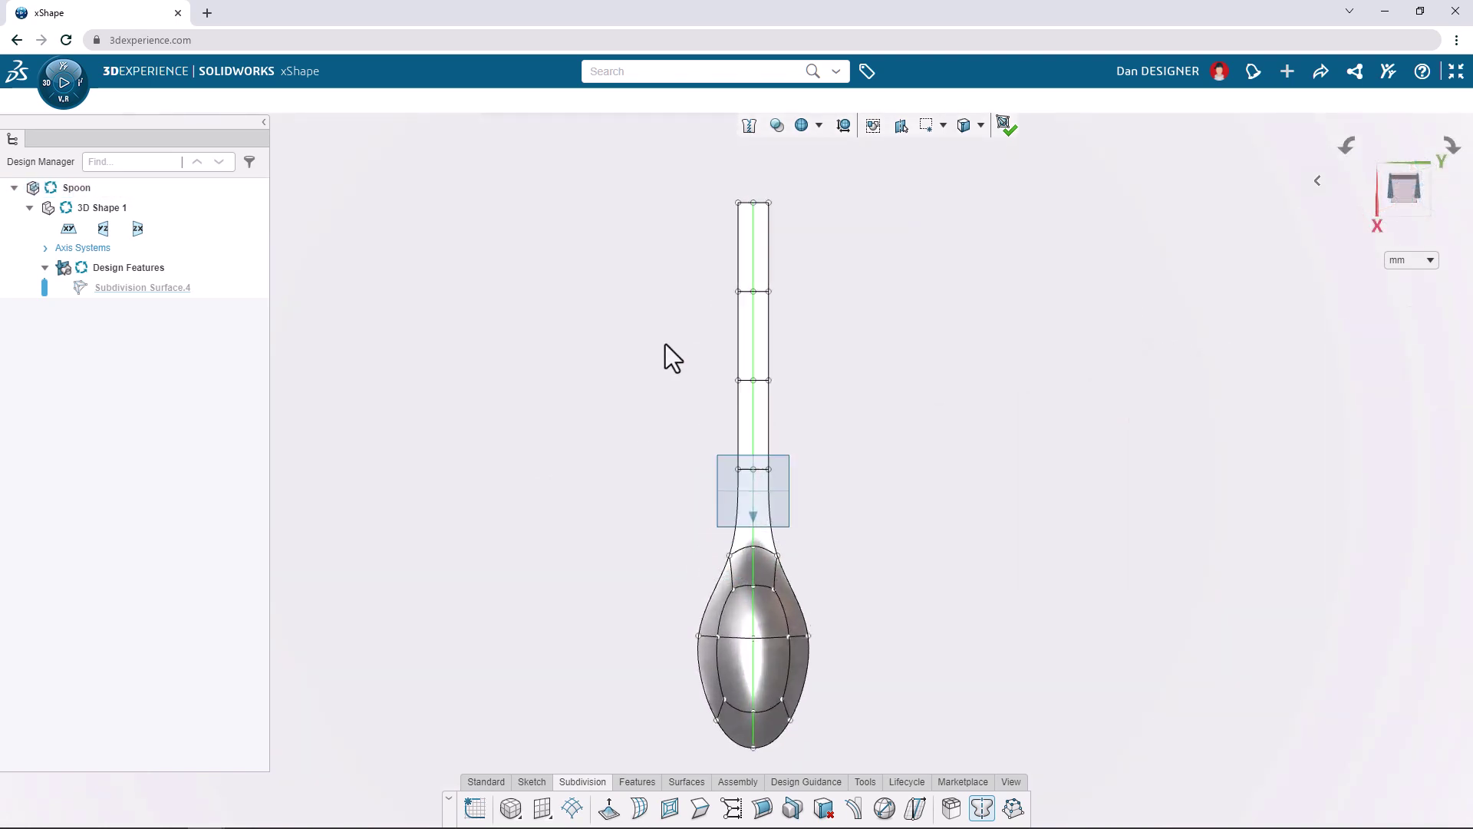
# Step: Scale the handle's vertex rows inward to taper the handle
pyautogui.scroll(1, 675, 330)
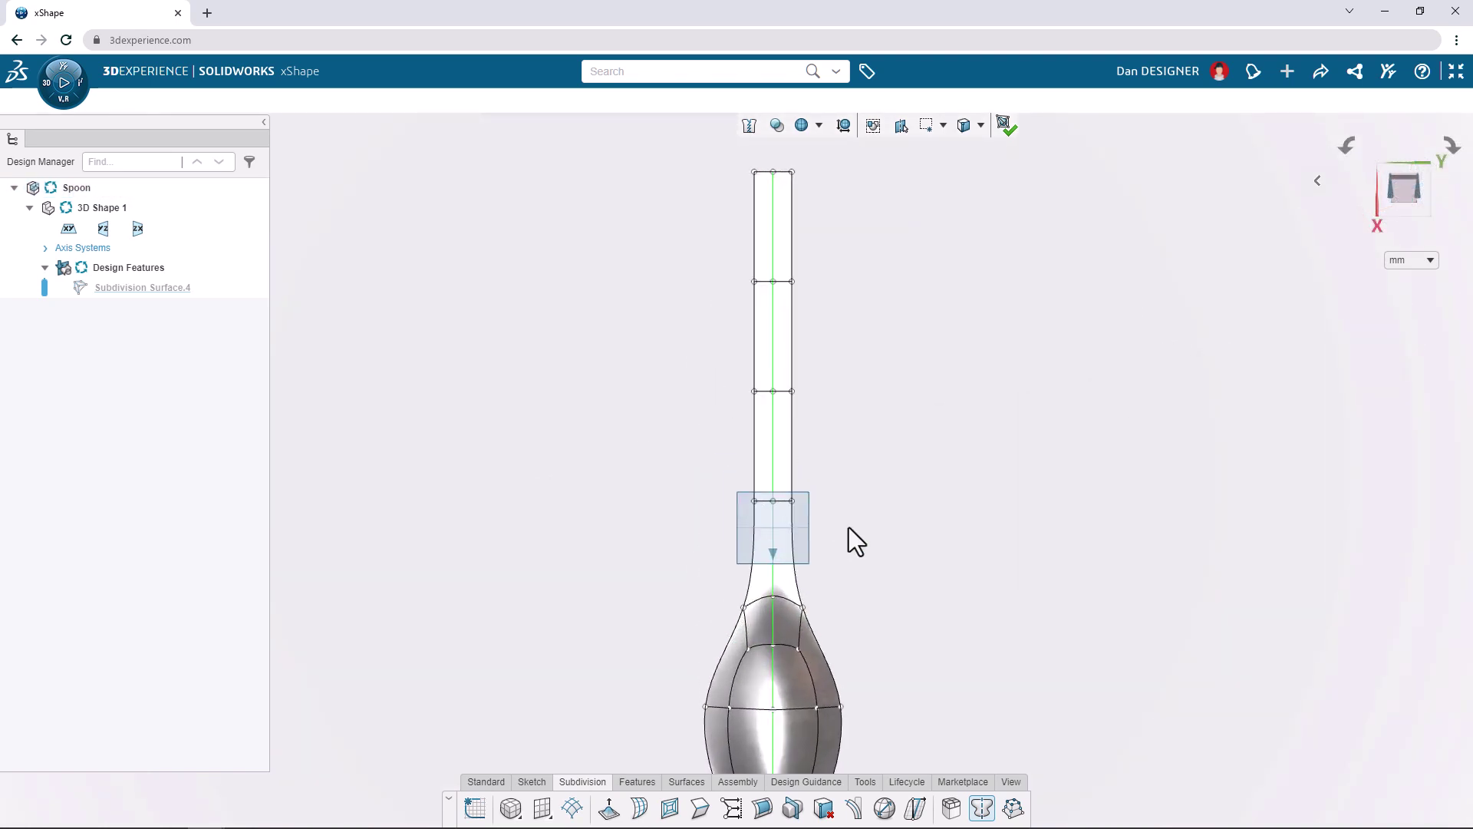
pyautogui.moveTo(849, 527); pyautogui.dragTo(673, 261)
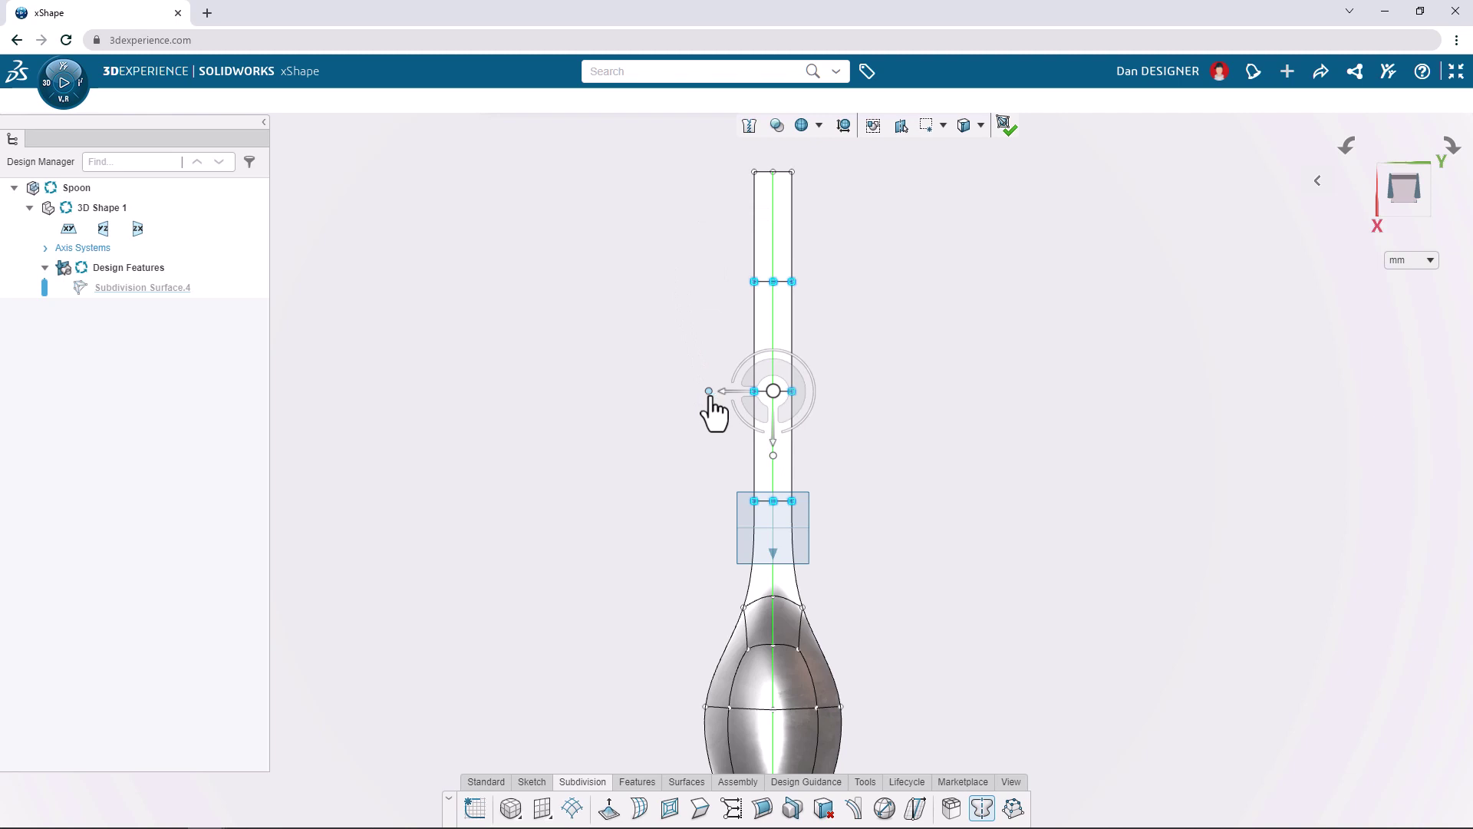
pyautogui.moveTo(710, 393); pyautogui.dragTo(757, 411)
pyautogui.click(688, 456)
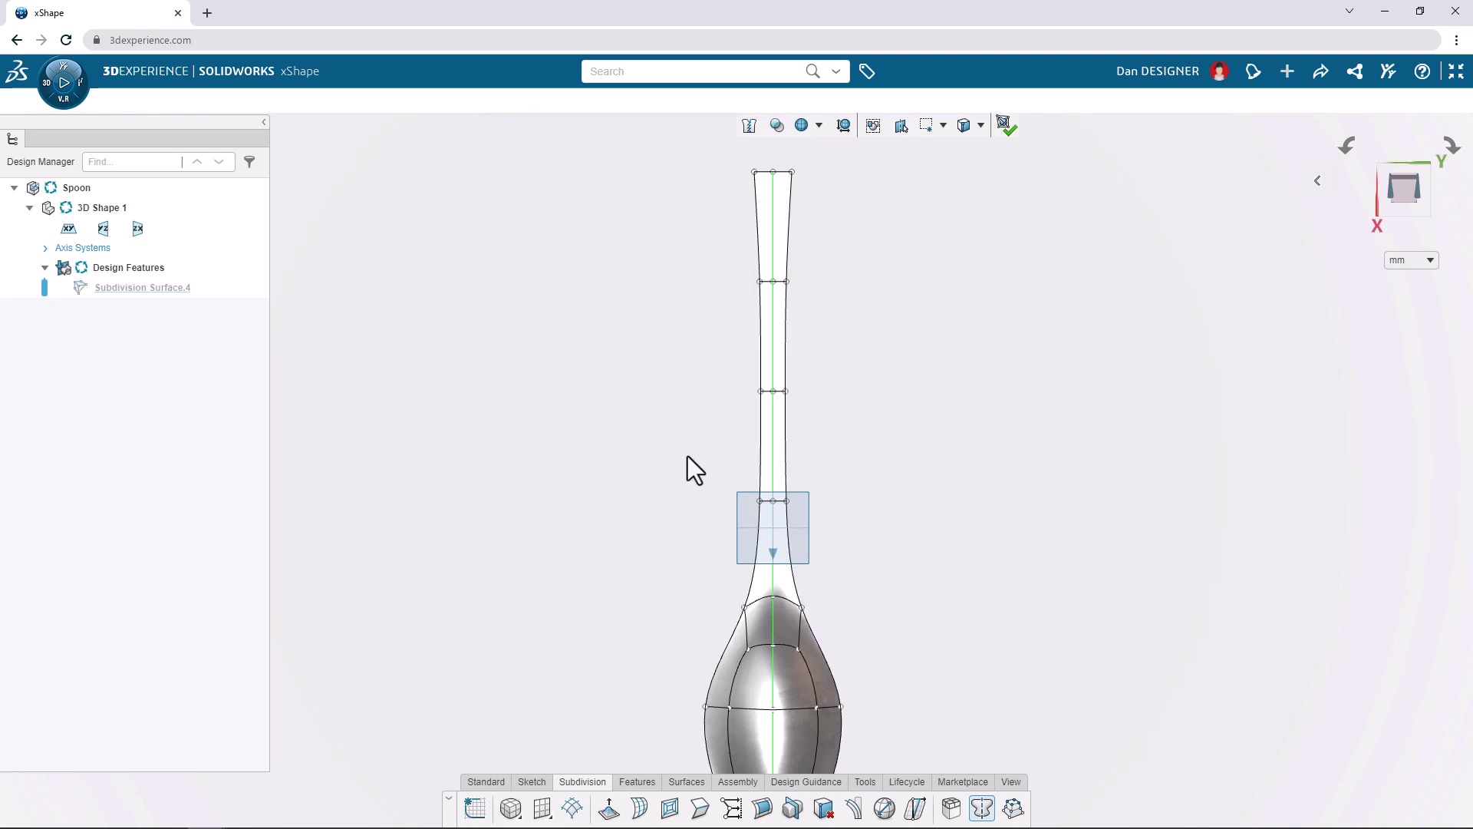
# Step: Scale the neck vertex row inward to pinch the neck thinner
pyautogui.moveTo(719, 485); pyautogui.dragTo(851, 530)
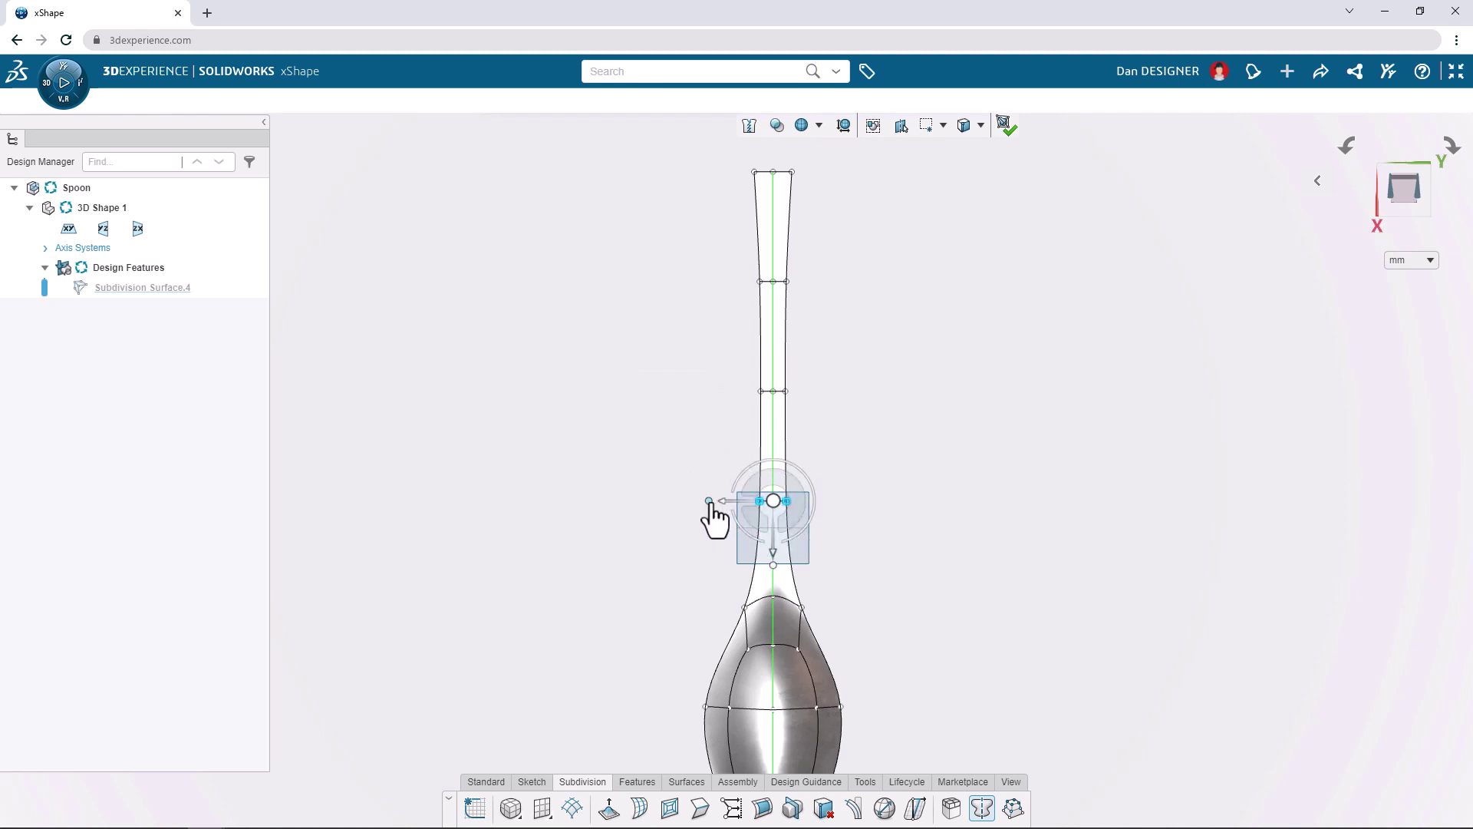
pyautogui.moveTo(709, 501); pyautogui.dragTo(760, 522)
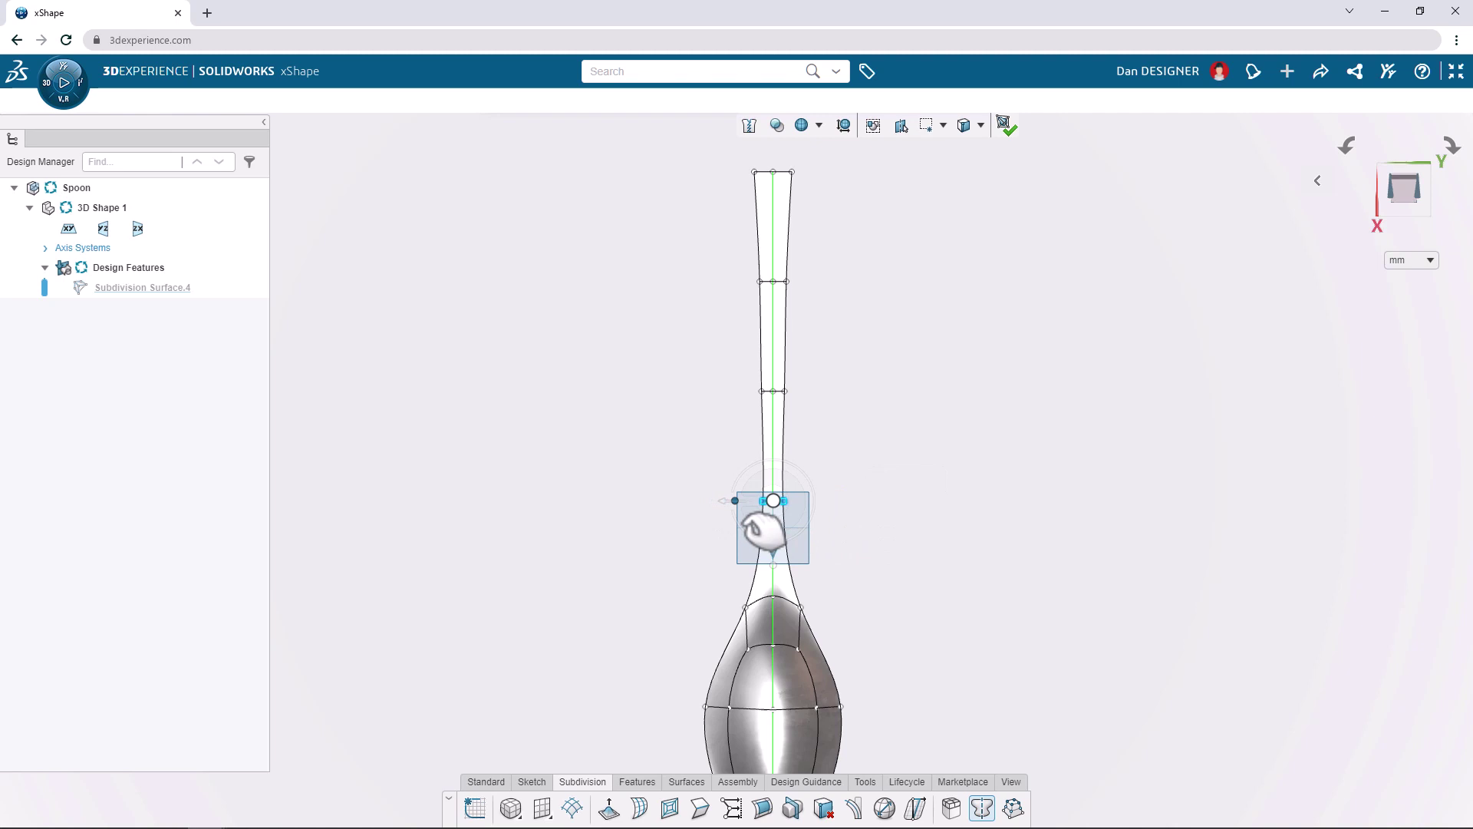
pyautogui.click(666, 452)
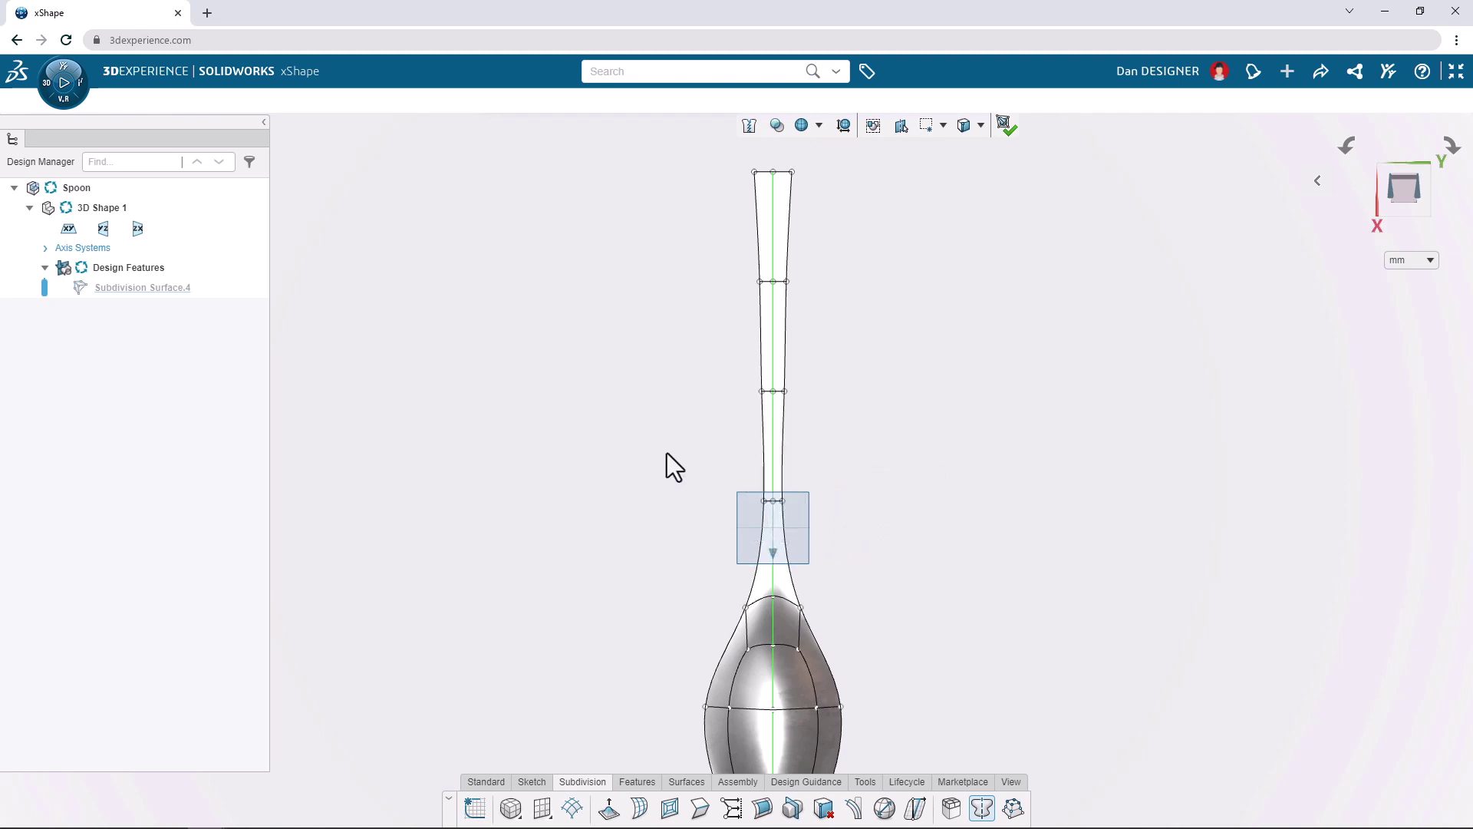
# Step: In a side view, raise the handle's control points beyond the neck about 4 mm
pyautogui.hotkey('ctrl', '1')
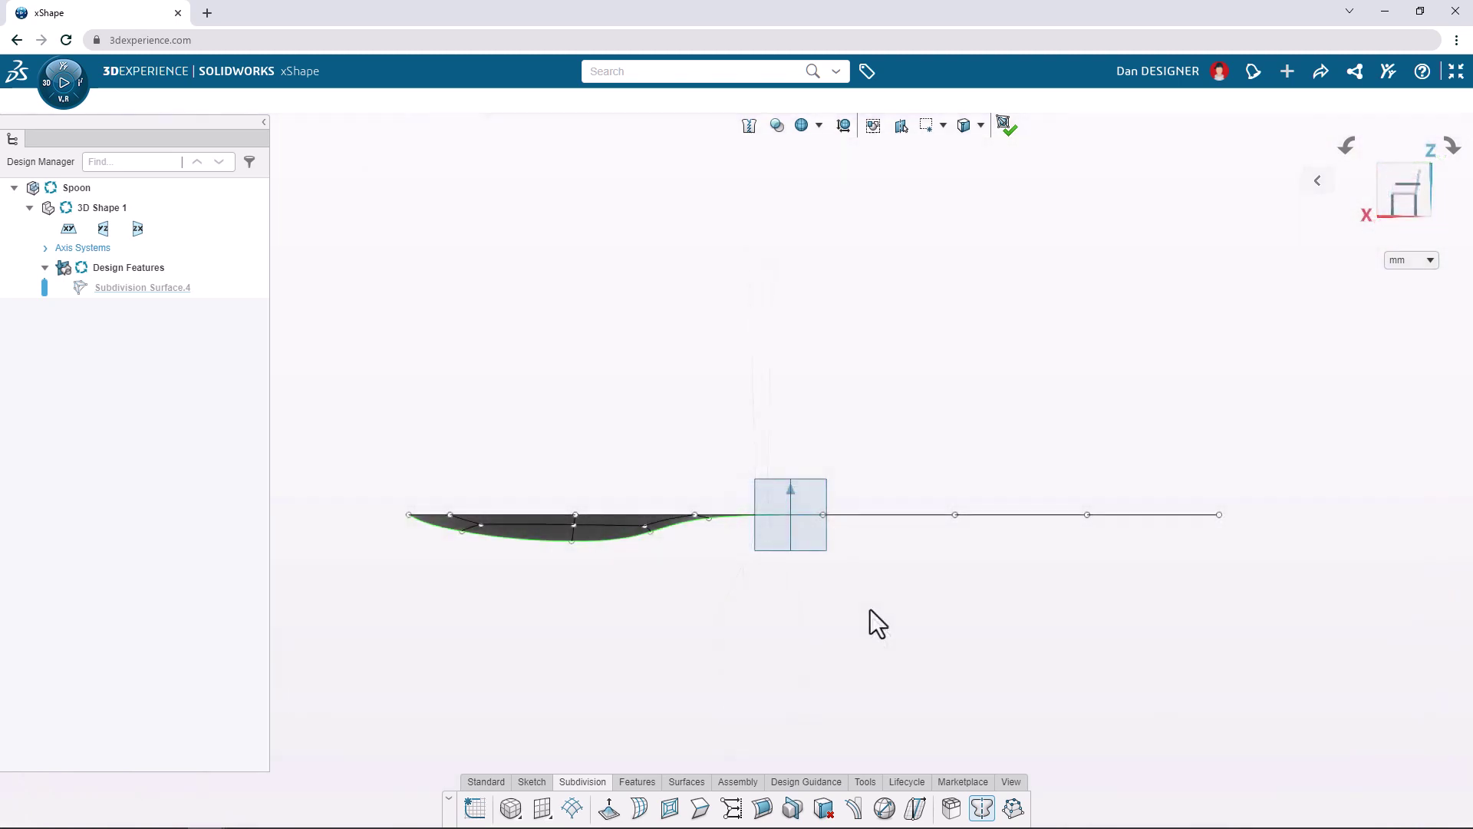
pyautogui.moveTo(792, 611); pyautogui.dragTo(1249, 489)
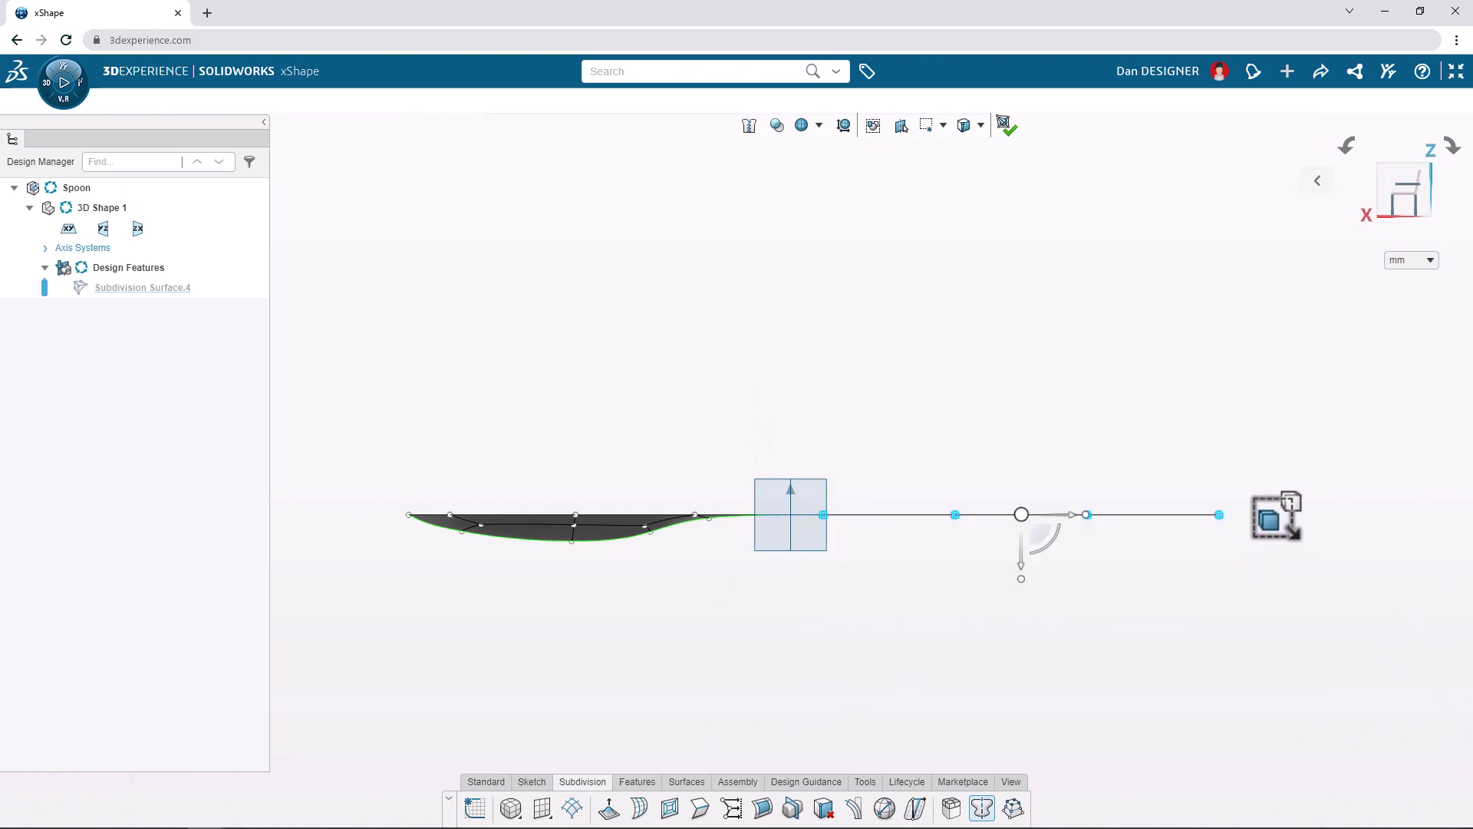
pyautogui.moveTo(1022, 560)
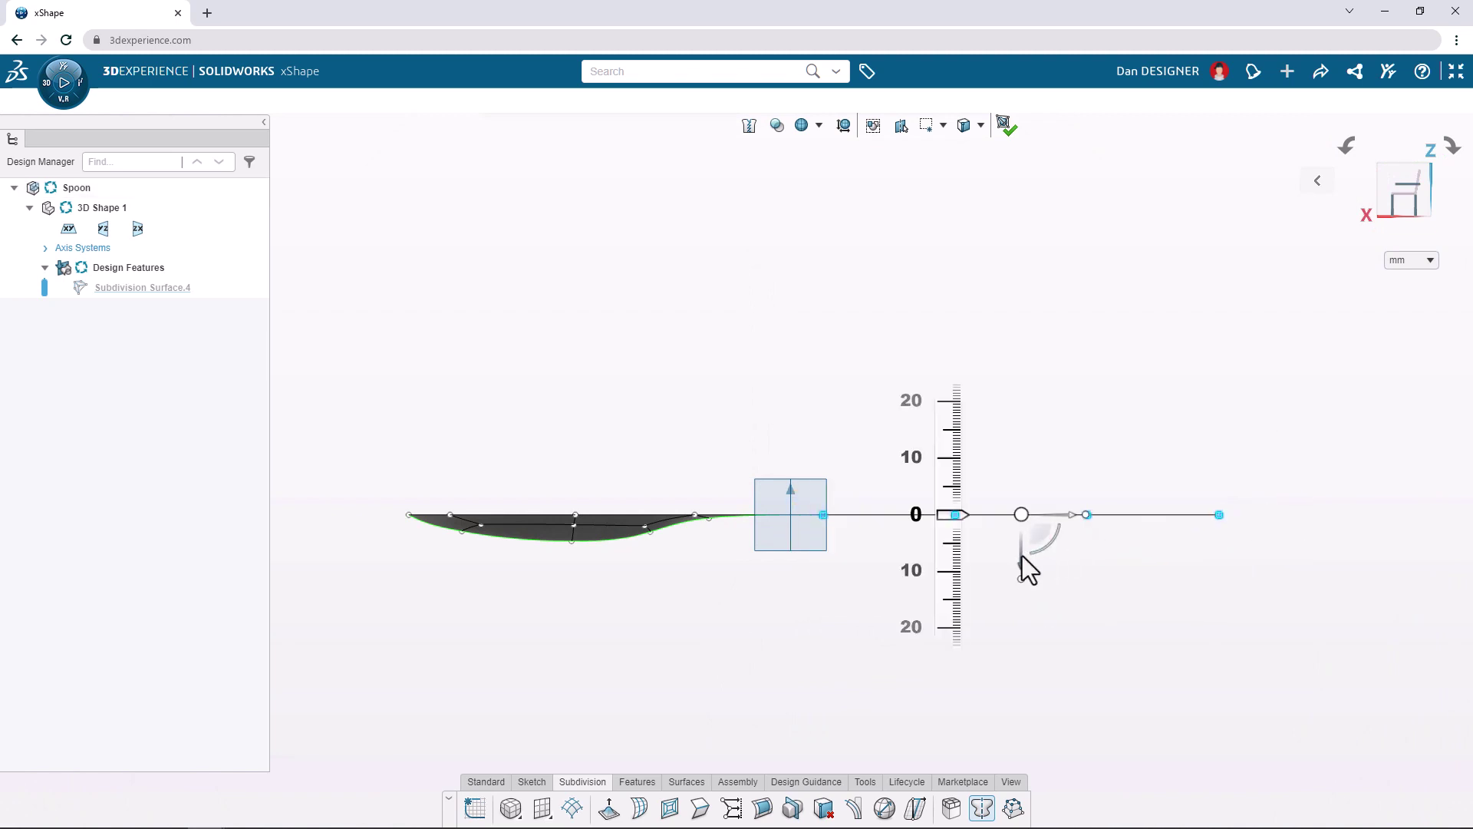
pyautogui.moveTo(965, 531); pyautogui.dragTo(964, 509)
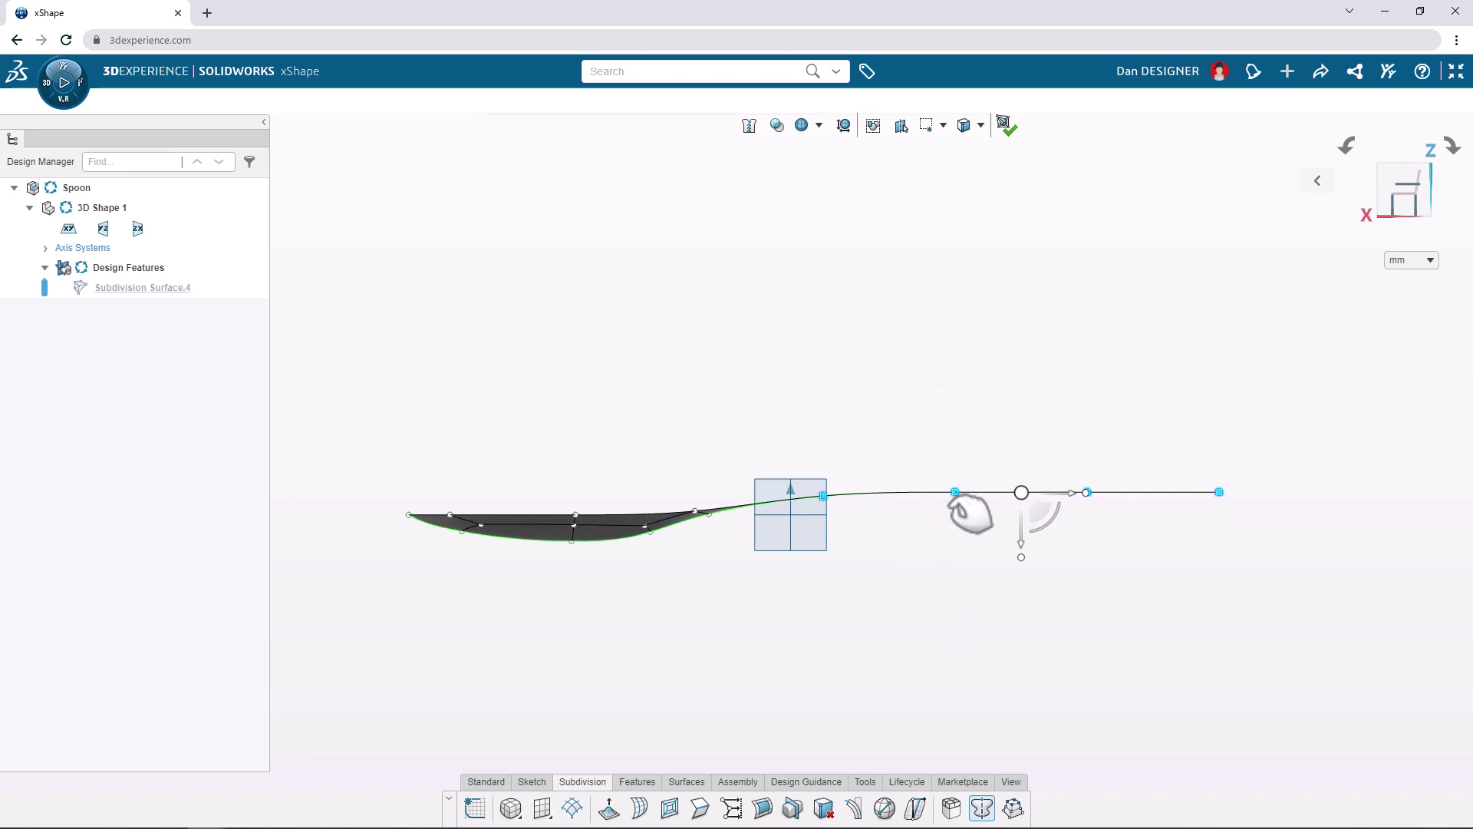
# Step: Tilt the handle's far end downward so it arches up from the bowl
pyautogui.moveTo(1082, 545)
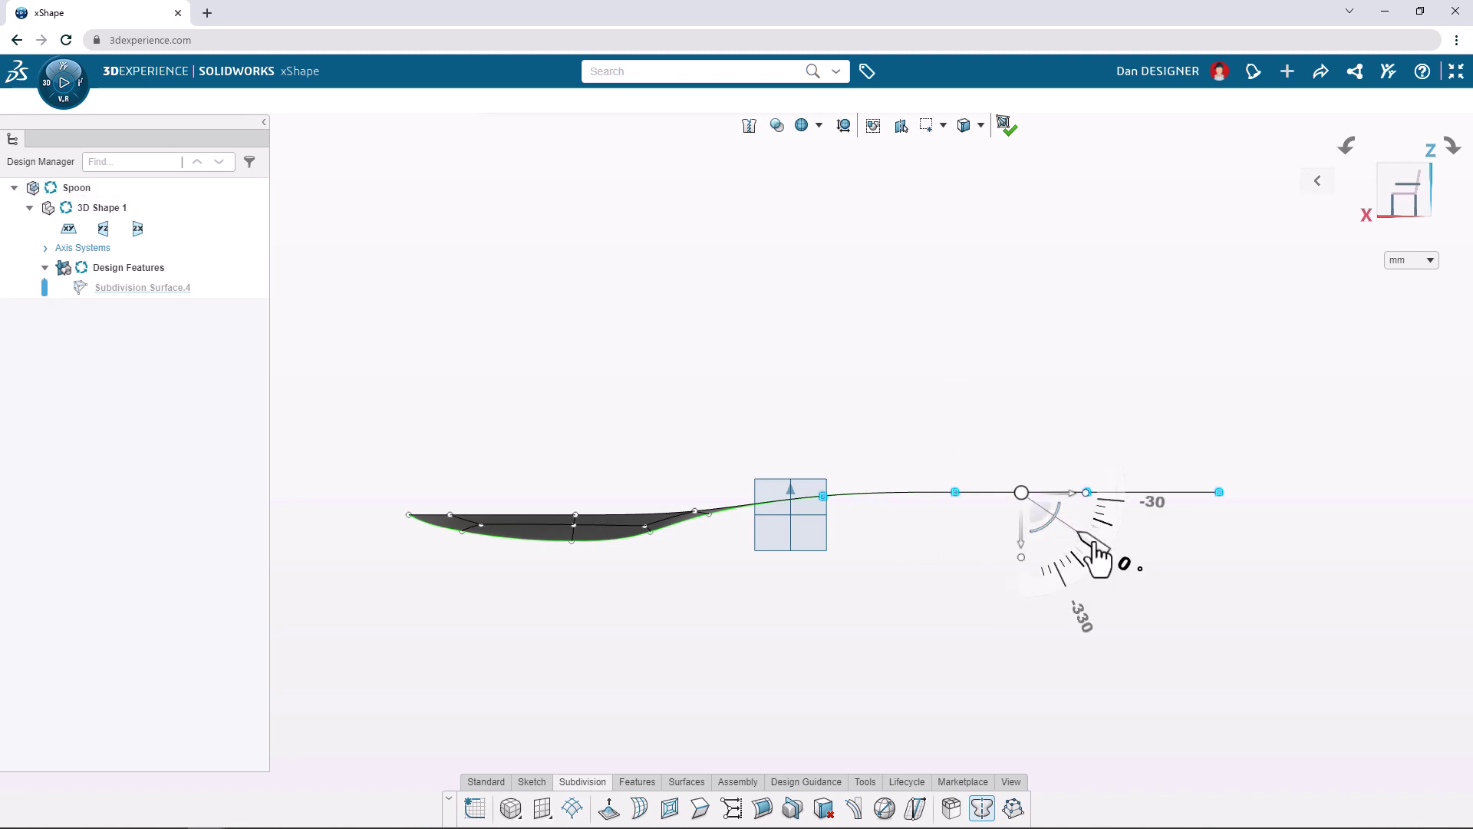
pyautogui.moveTo(1082, 545); pyautogui.dragTo(1116, 568)
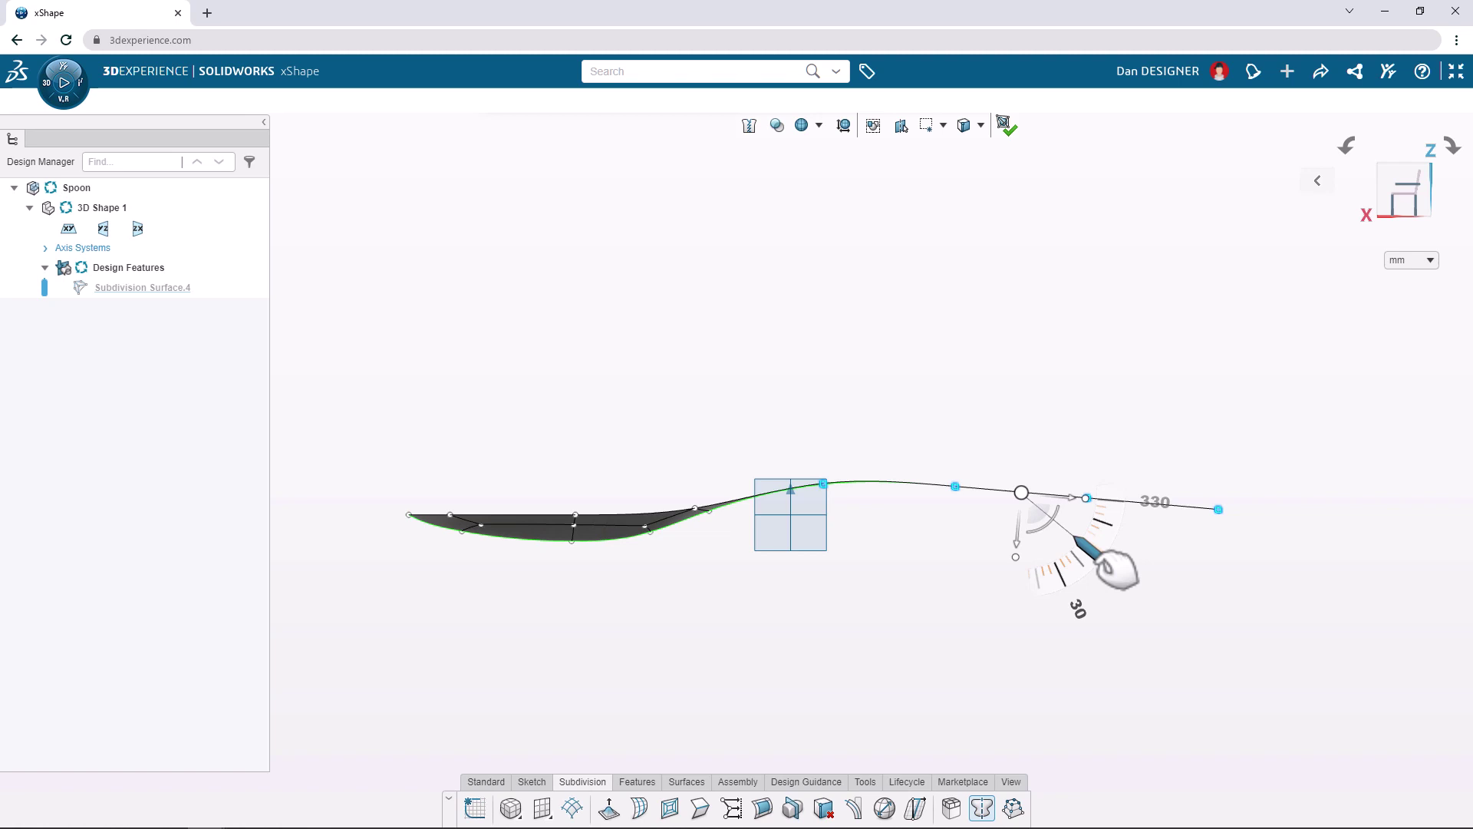
pyautogui.moveTo(1116, 569); pyautogui.dragTo(1112, 566)
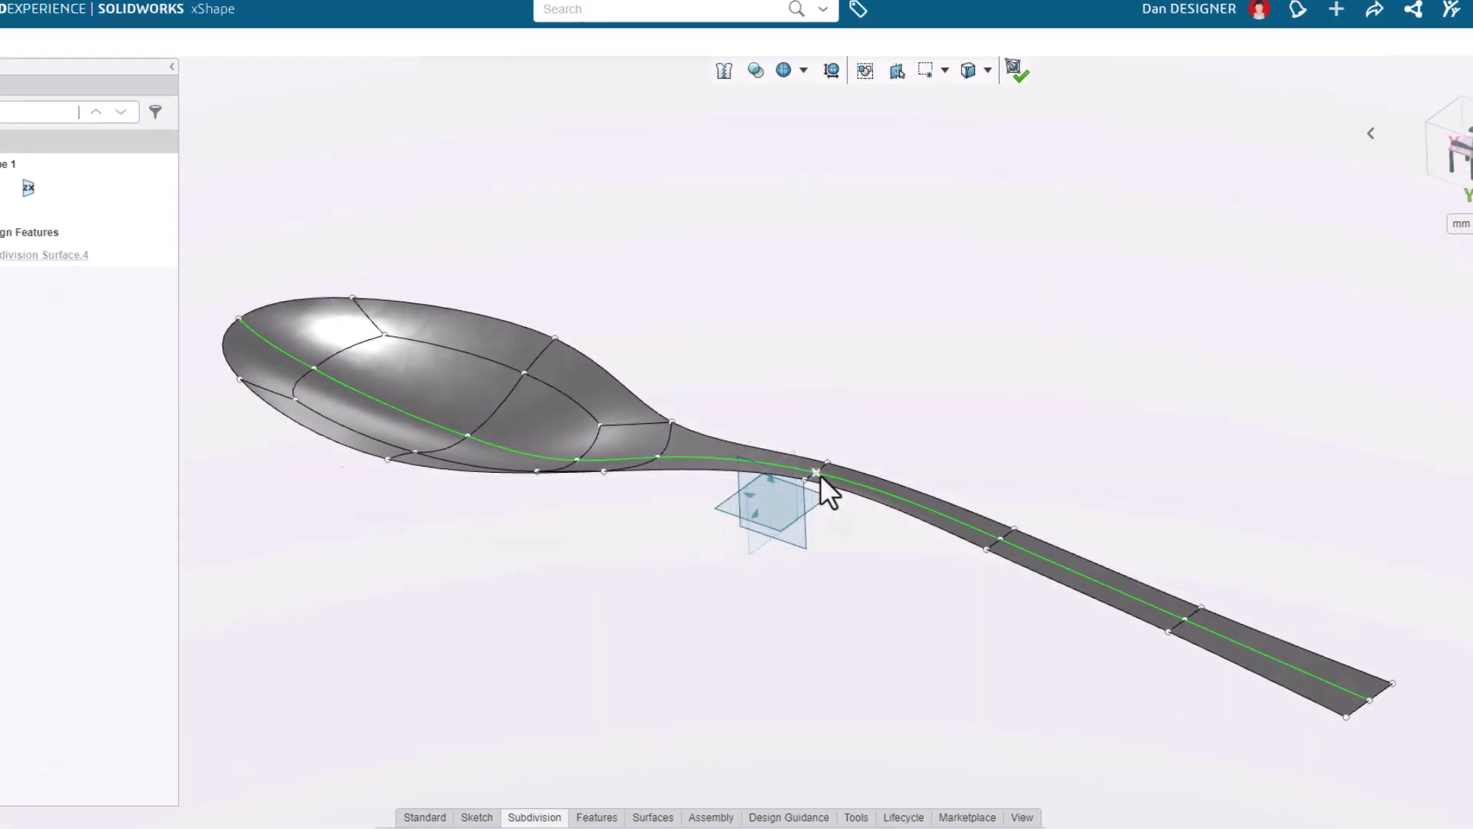
# Step: Select the handle's centre edge line and lift it 0.5 mm for a slight crown
pyautogui.click(755, 452)
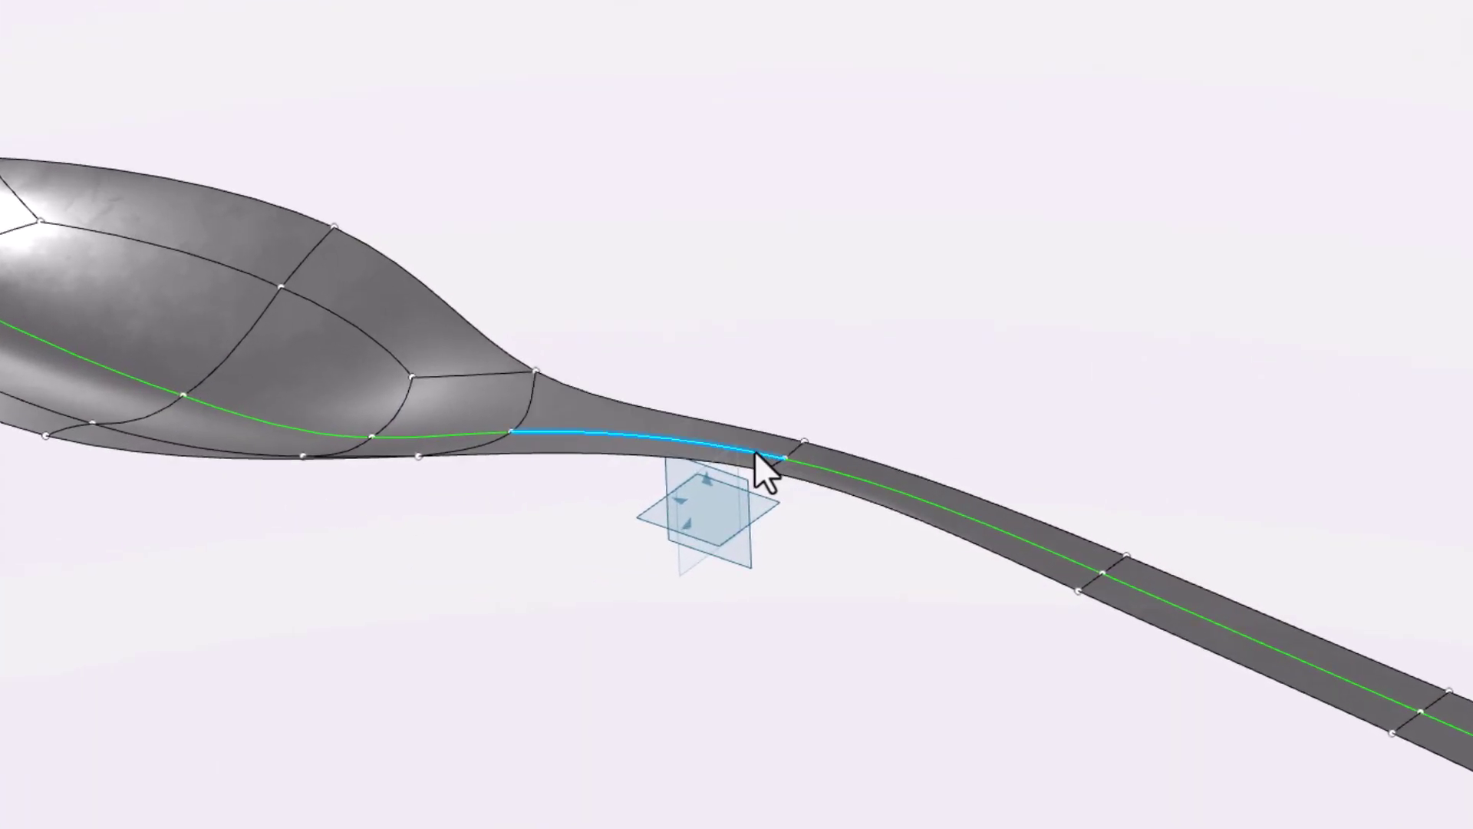
pyautogui.press('shift')
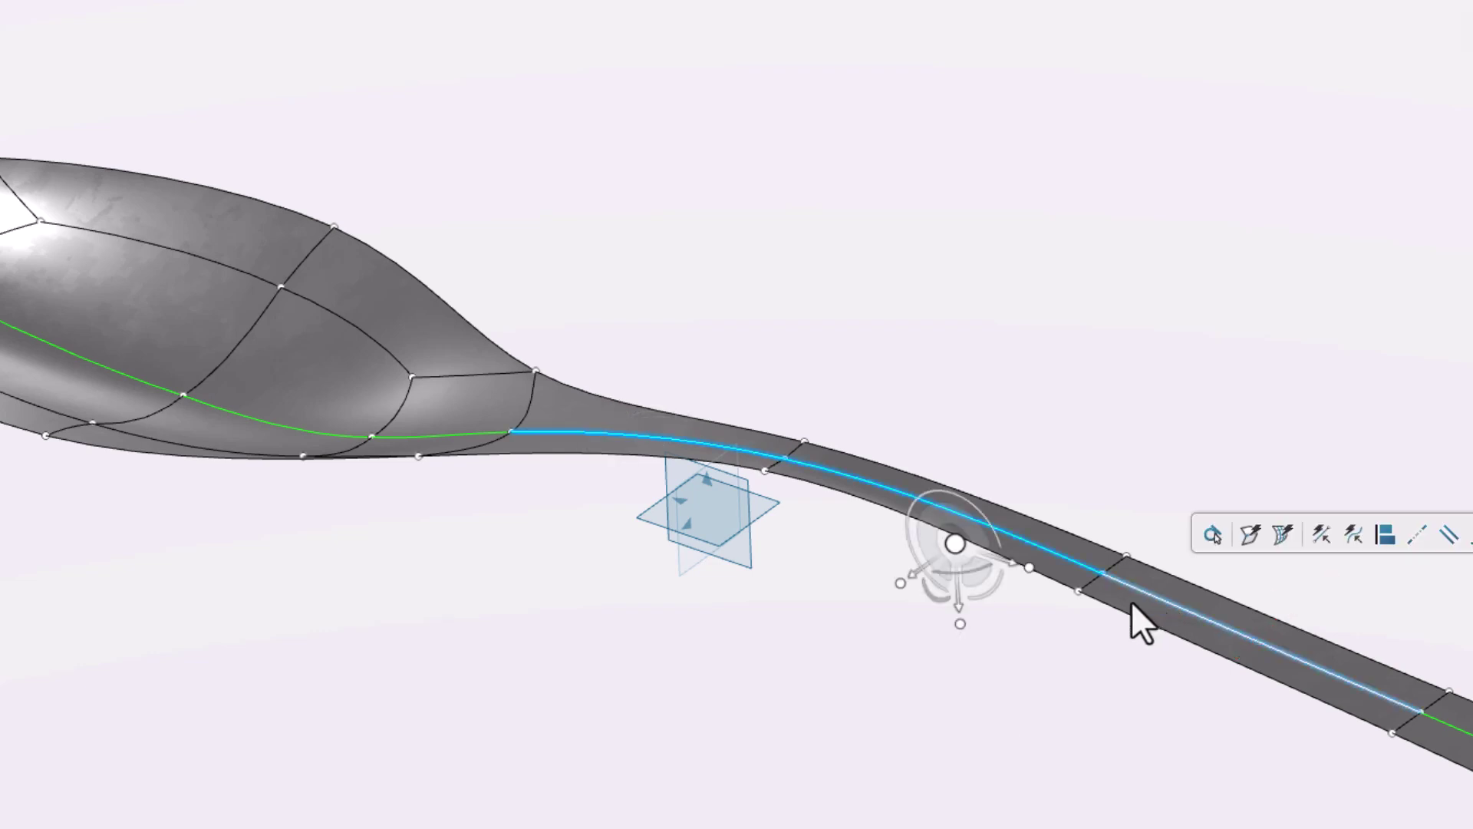
pyautogui.click(964, 609)
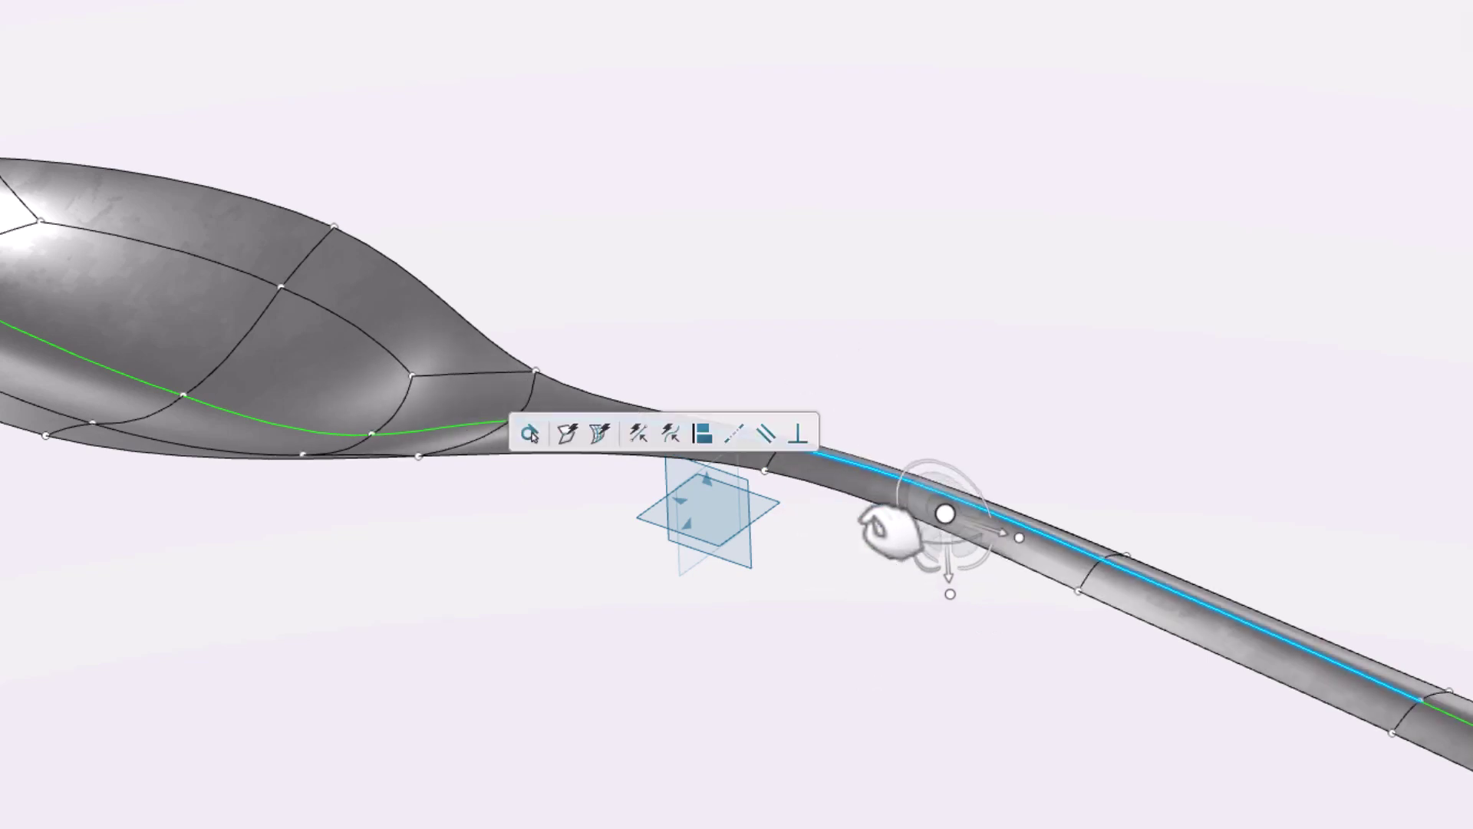
# Step: Insert edge loops across the spoon neck and slide the base loop about 6.244 mm toward the bowl
pyautogui.click(835, 547)
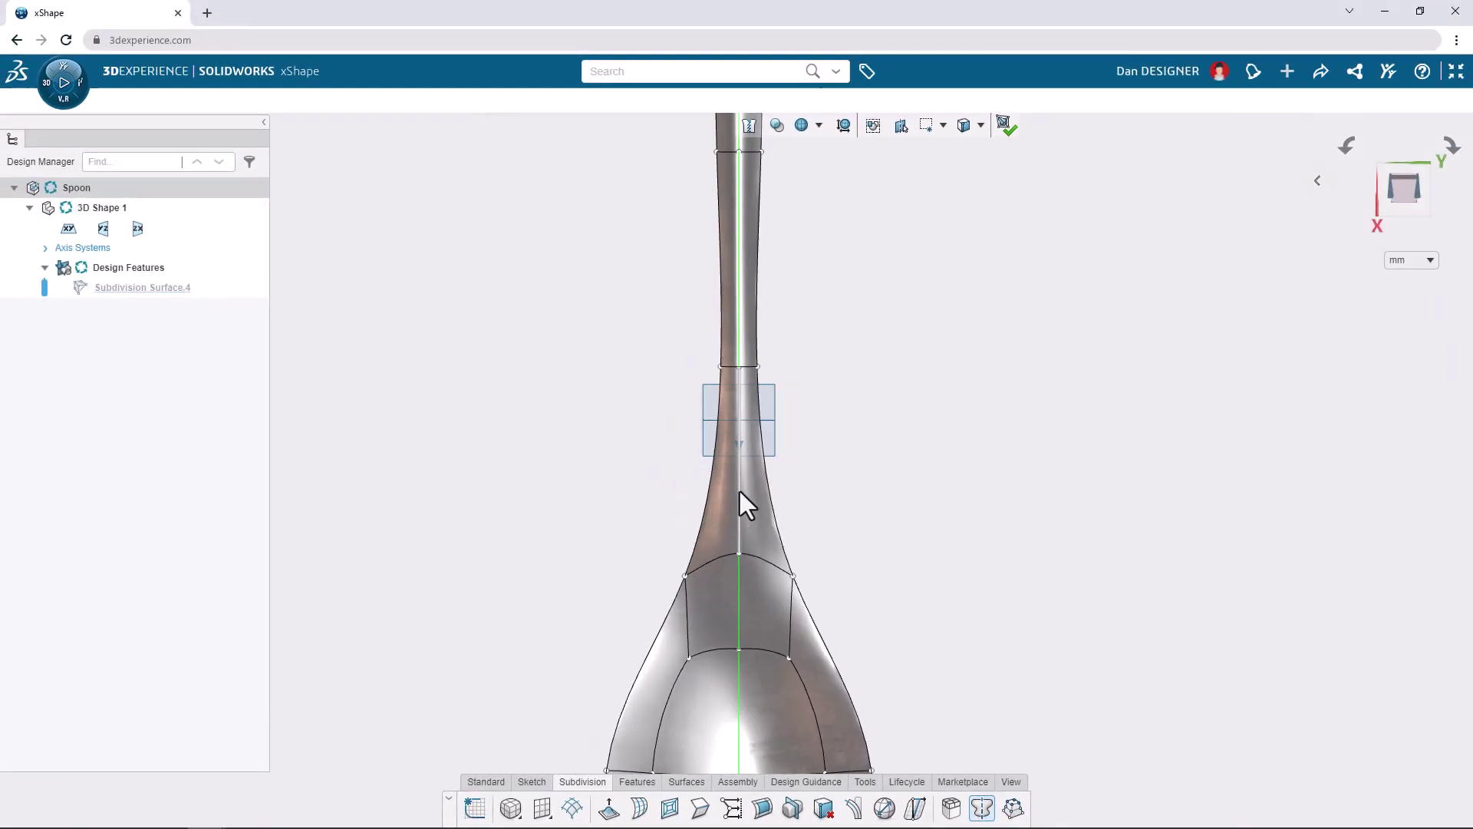
pyautogui.click(739, 498)
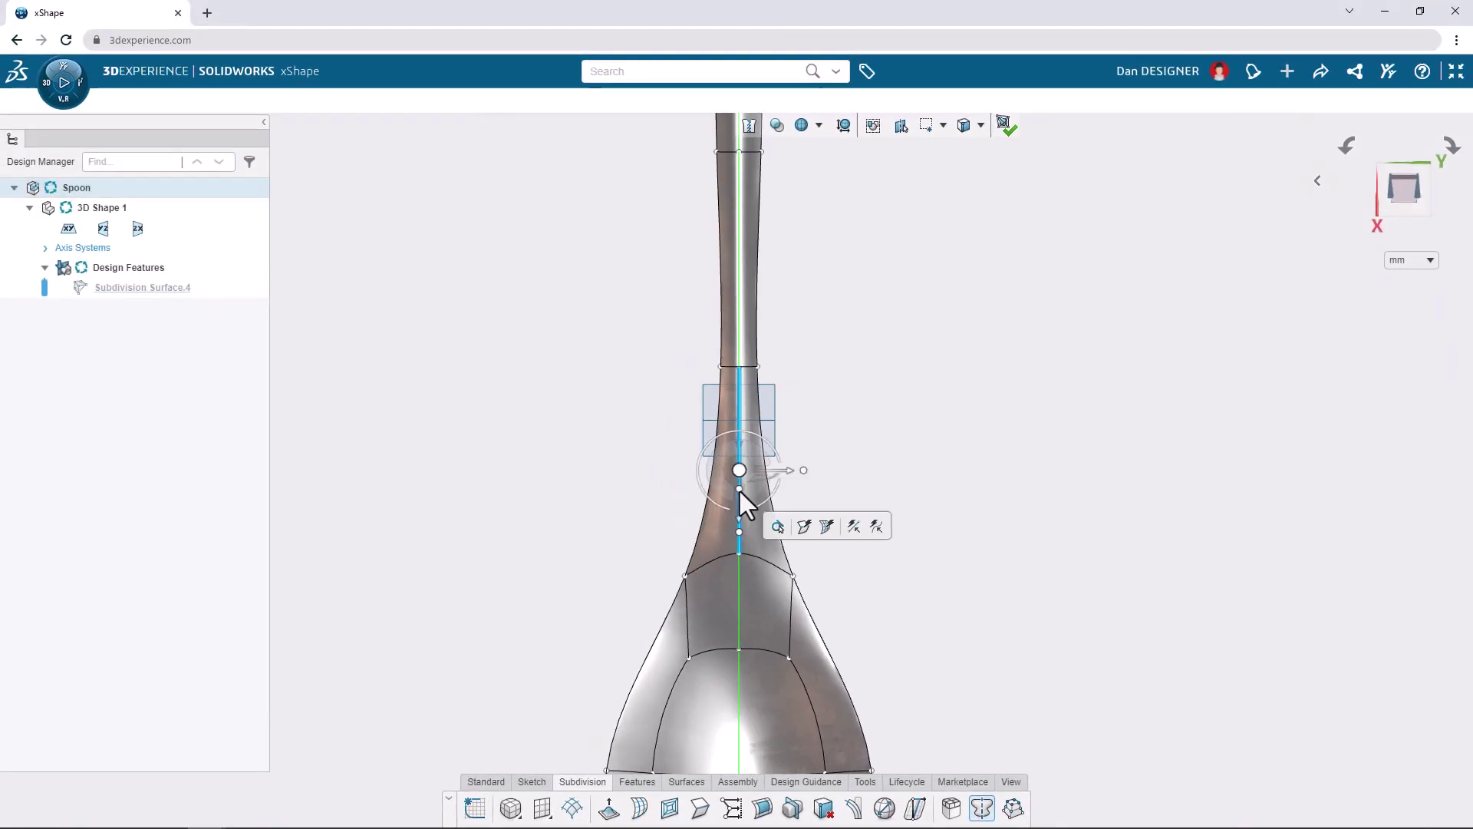
pyautogui.click(828, 527)
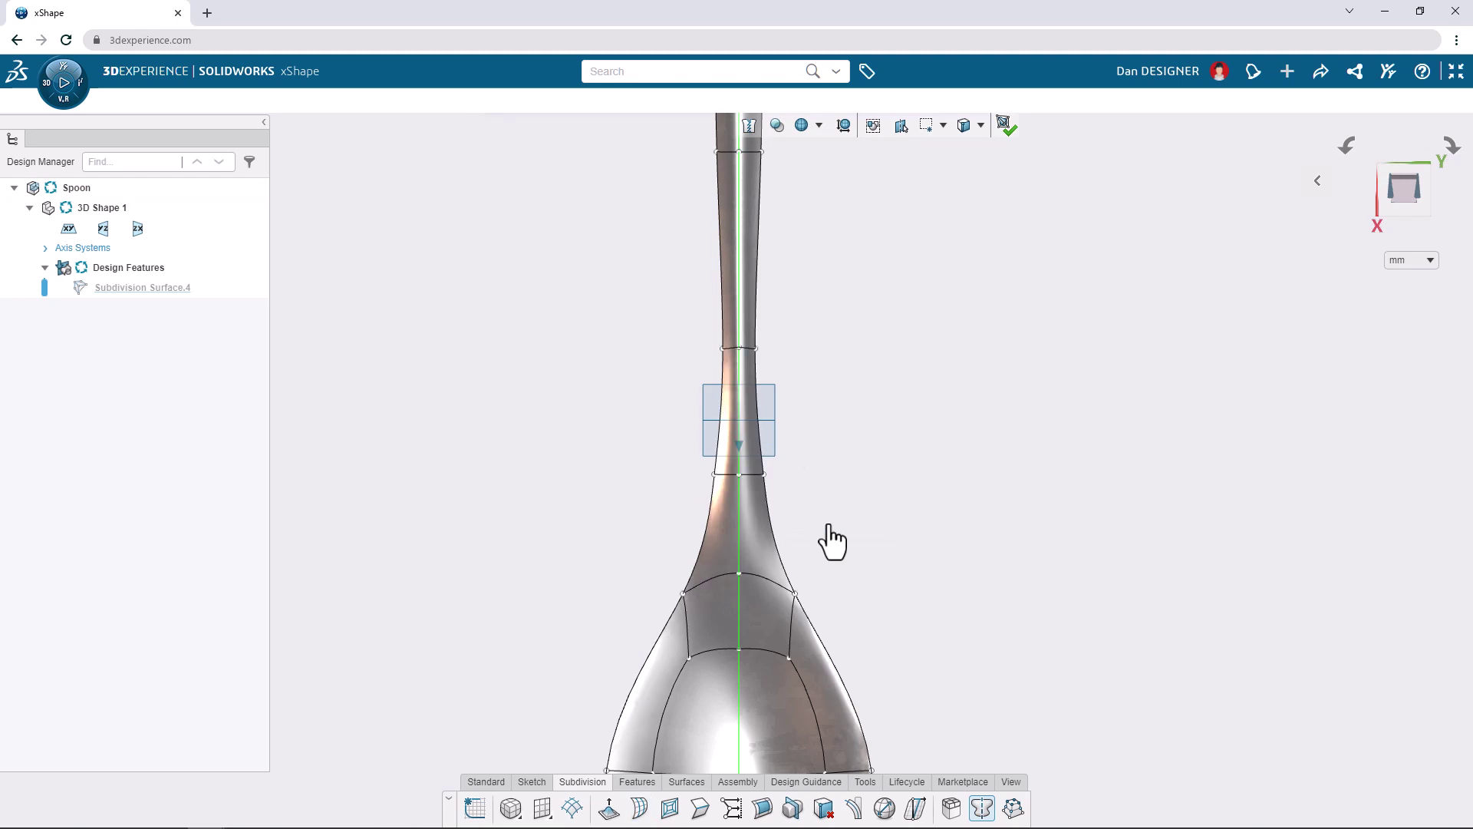
pyautogui.moveTo(835, 541); pyautogui.dragTo(767, 605)
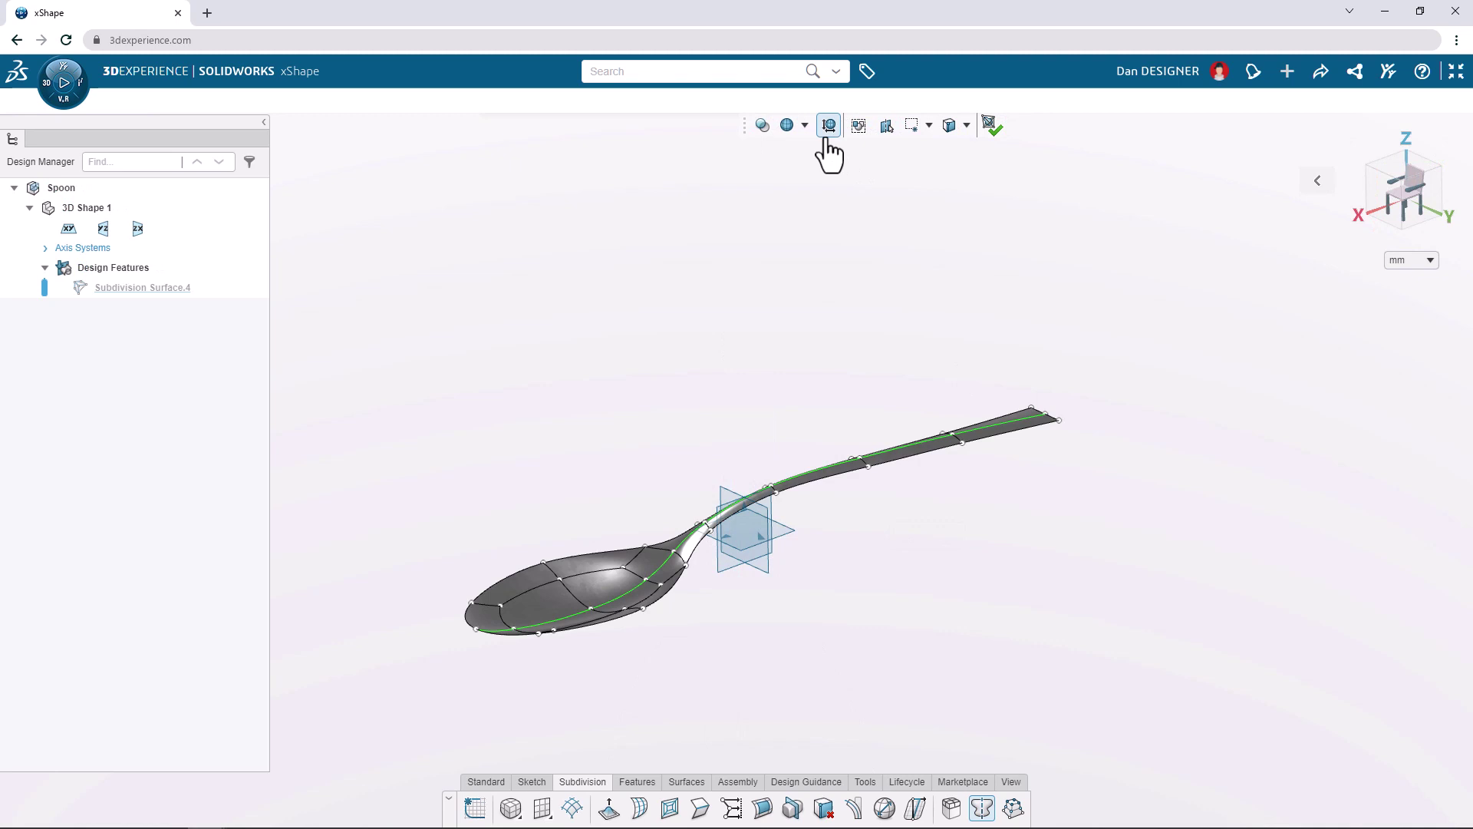
# Step: Scale the spoon non-uniformly by bounding box to 140 × 30 × 12 mm
pyautogui.click(827, 136)
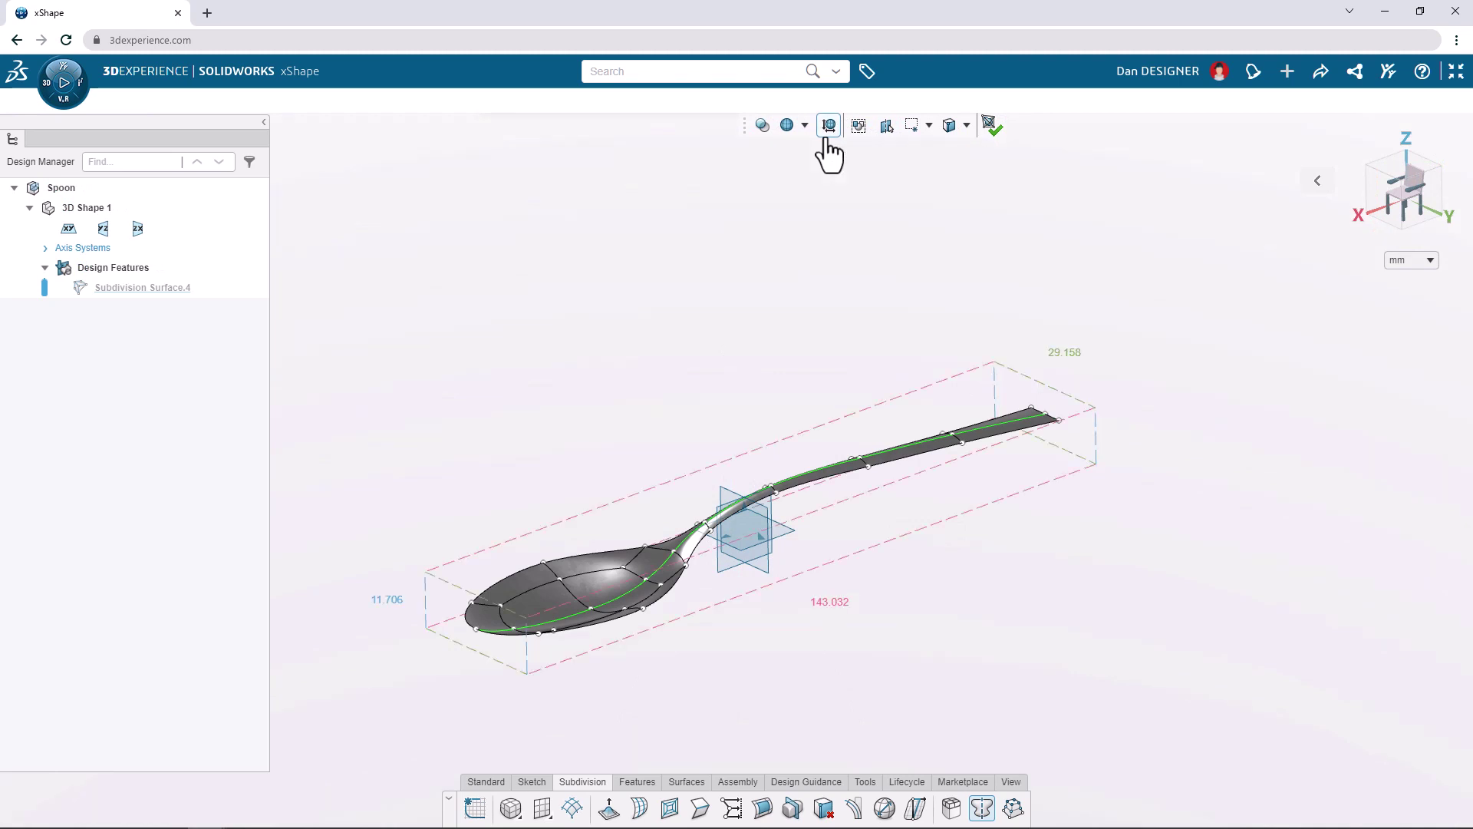
pyautogui.moveTo(1063, 357)
pyautogui.click(1099, 315)
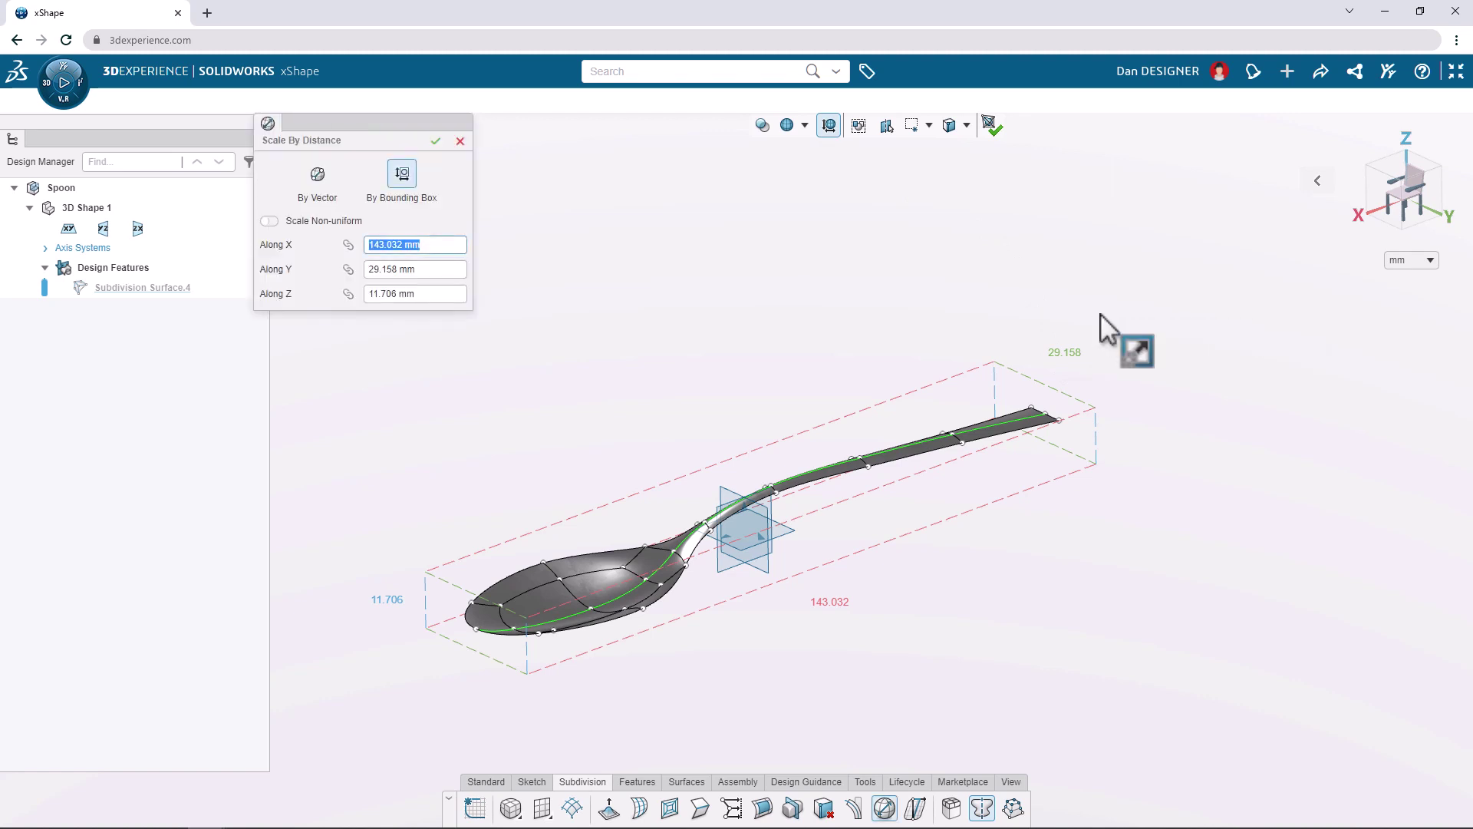
pyautogui.click(299, 225)
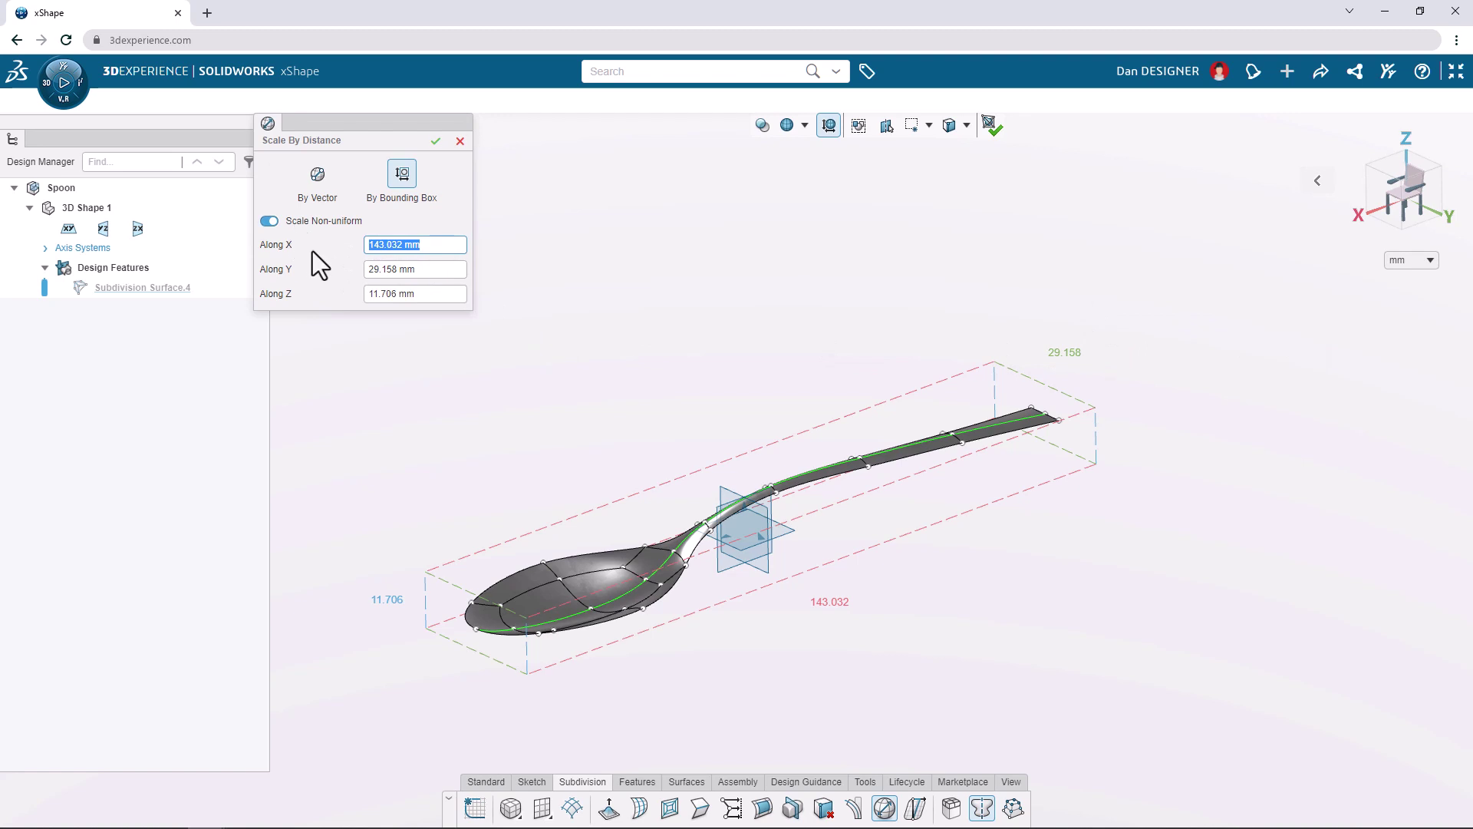
pyautogui.write('140')
pyautogui.press('Return')
pyautogui.press('Tab')
pyautogui.write('30')
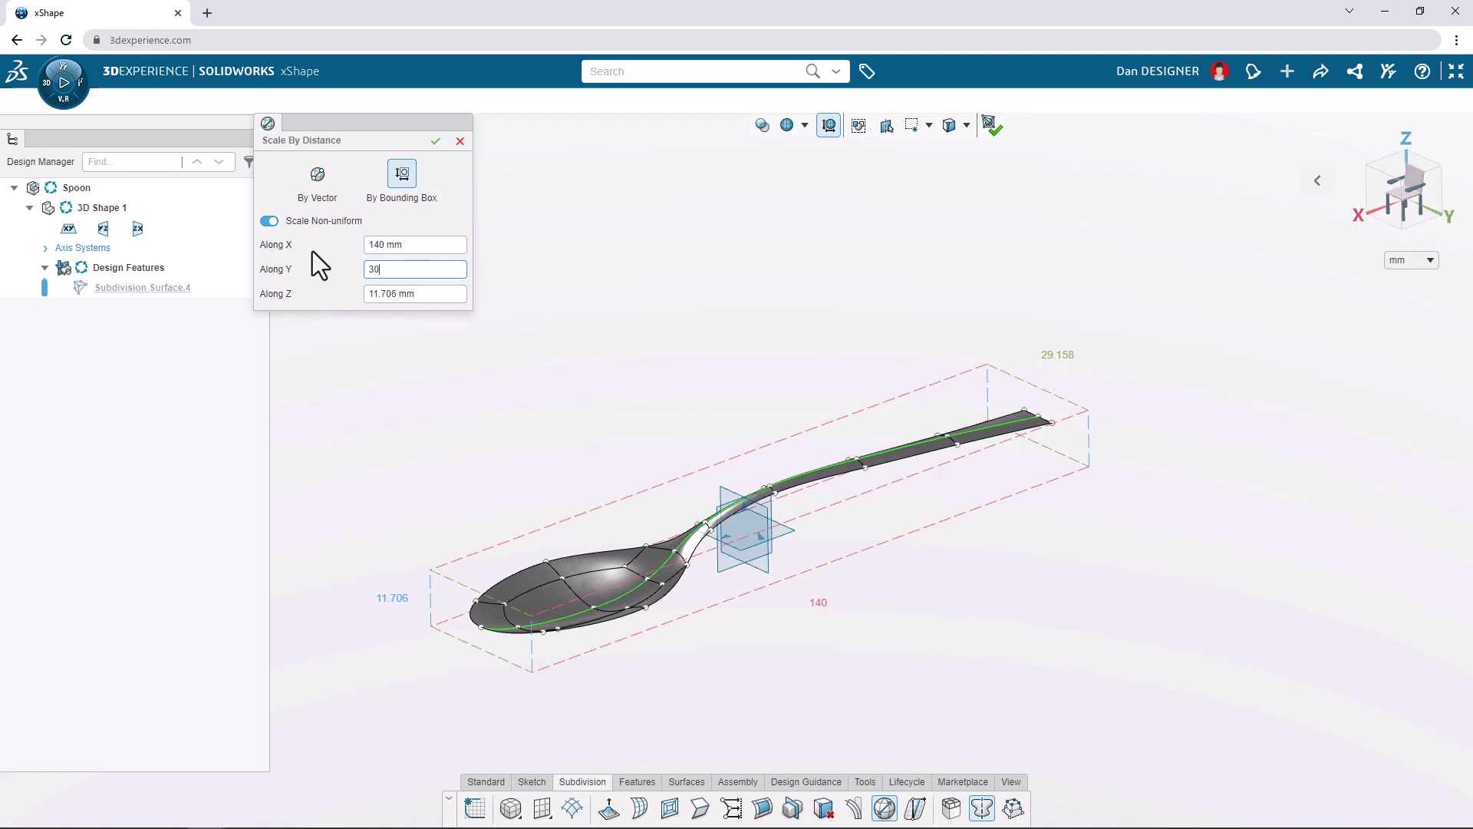
pyautogui.press('Tab')
pyautogui.write('12')
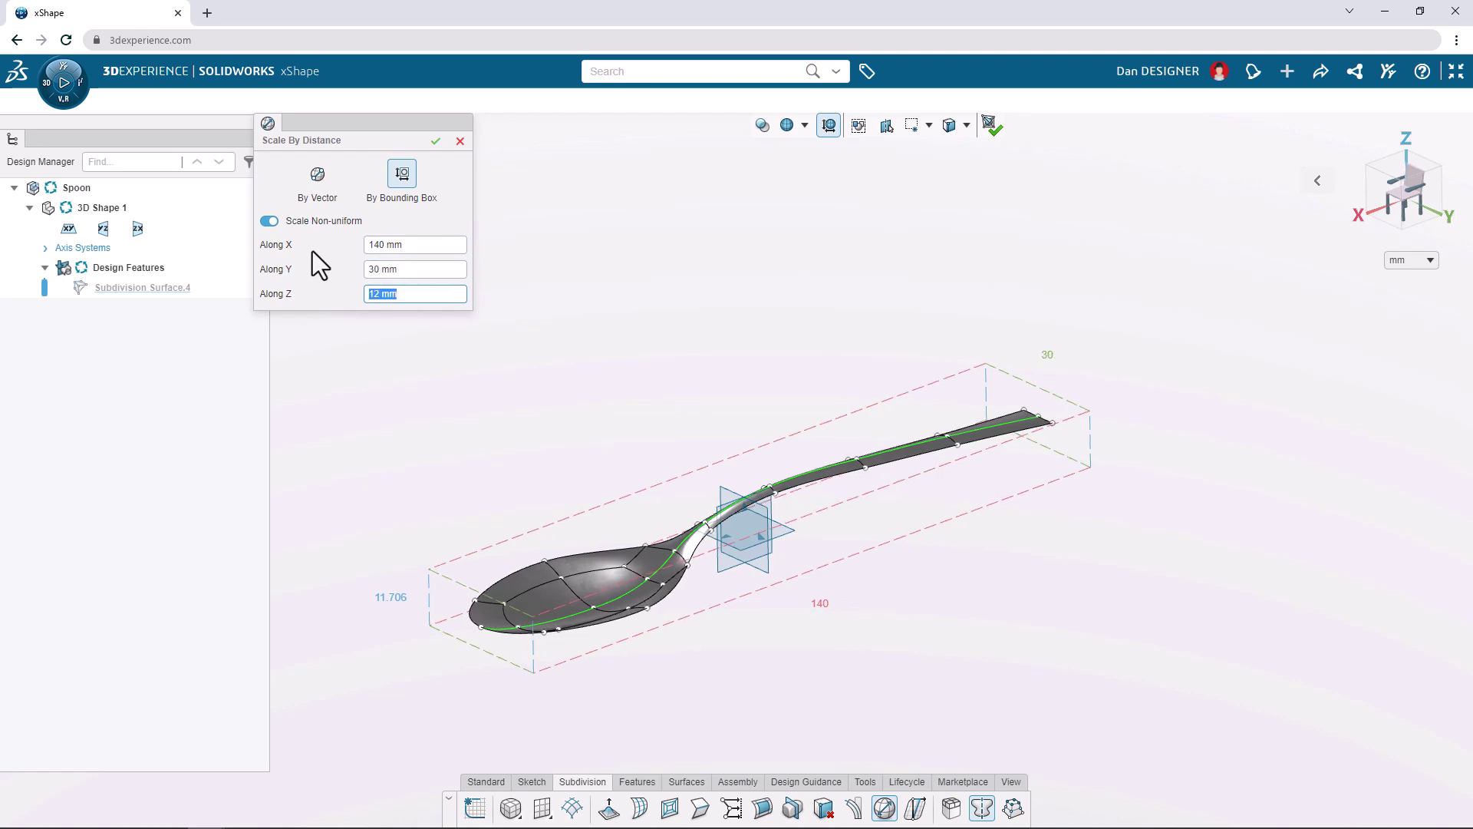
pyautogui.press('Return')
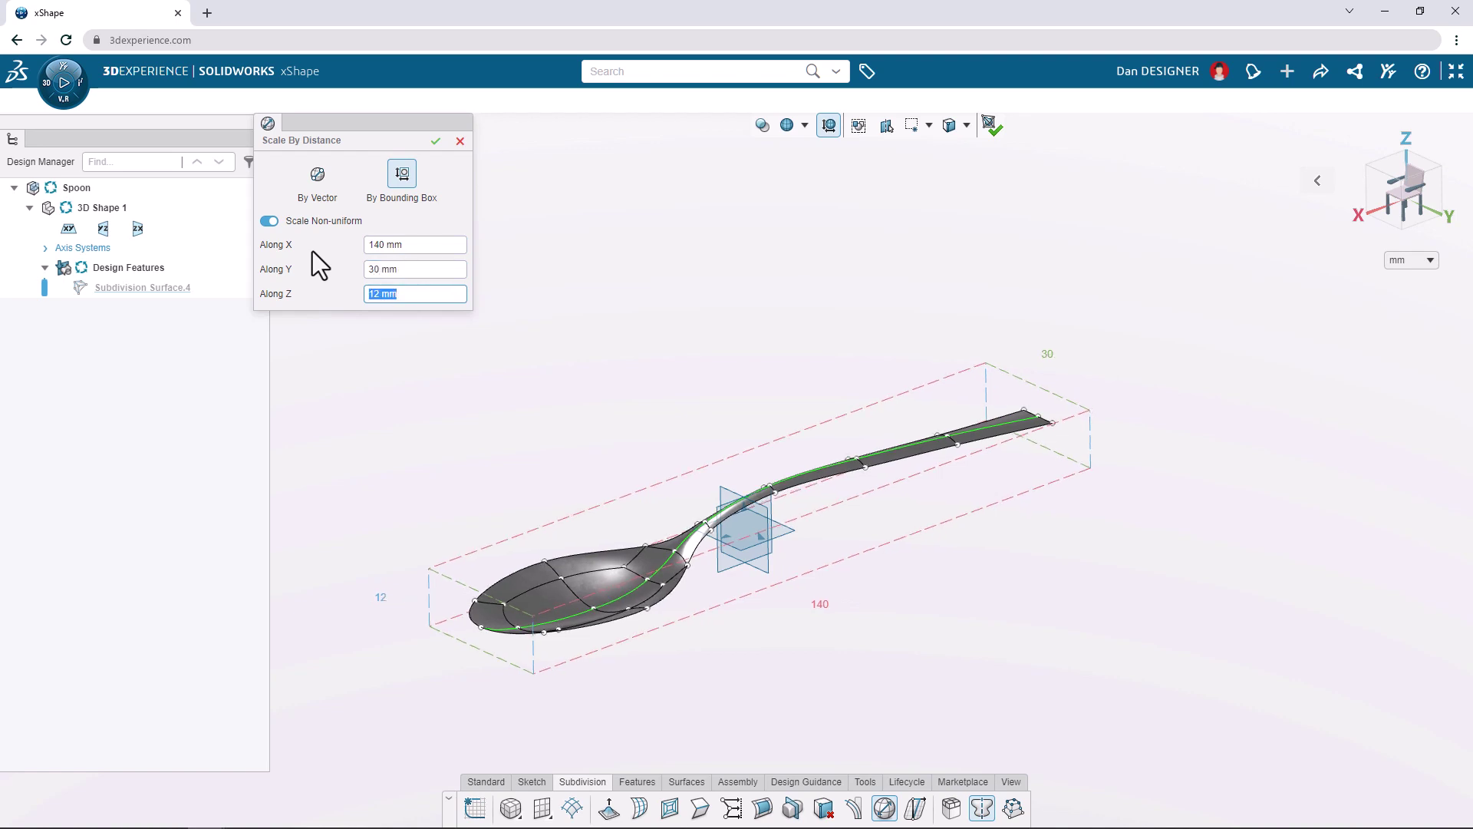
pyautogui.click(435, 142)
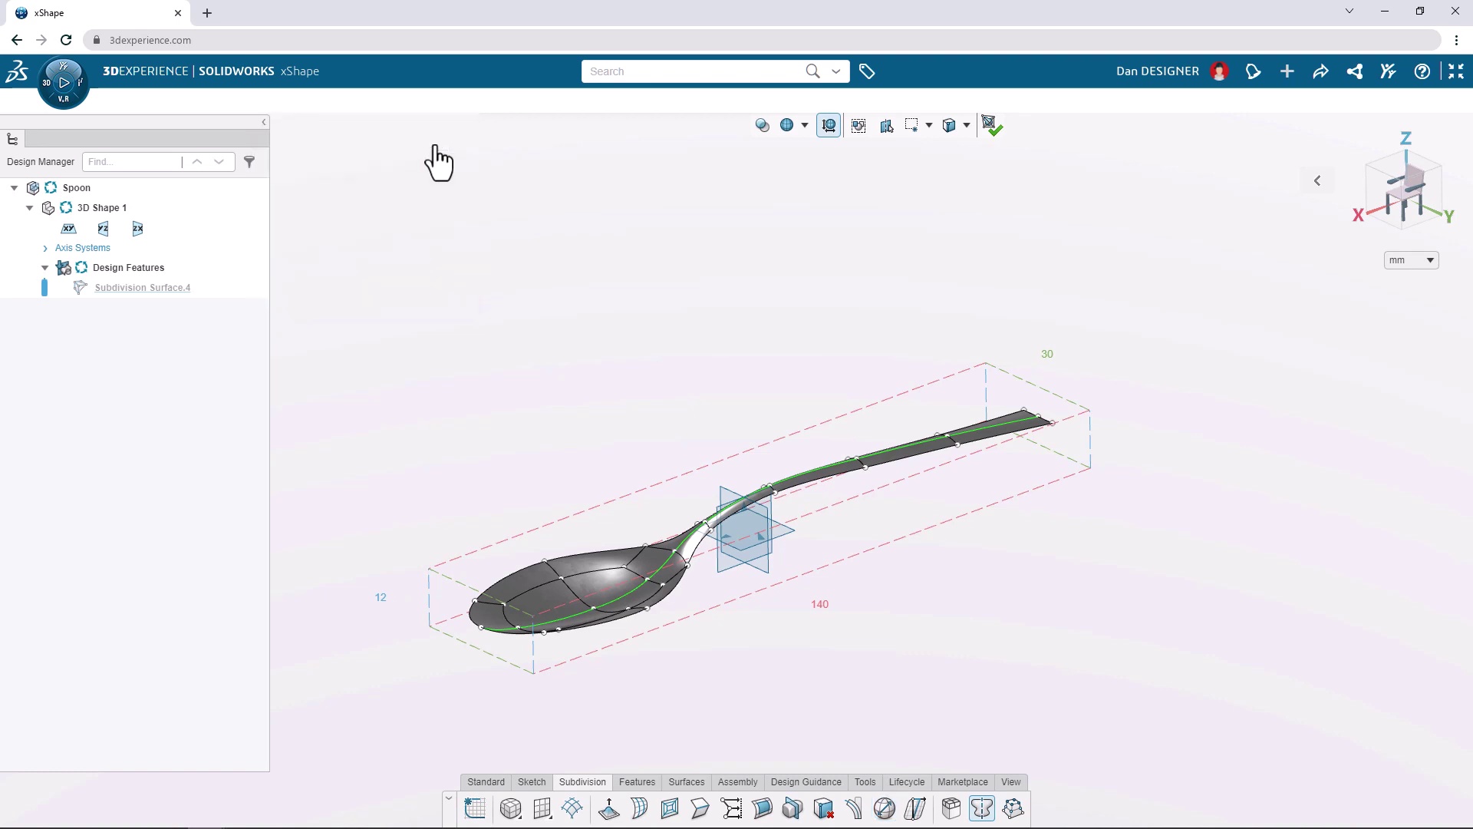
# Step: Exit the subdivision surface and thicken Body.1 into a 1 mm blind solid
pyautogui.click(989, 127)
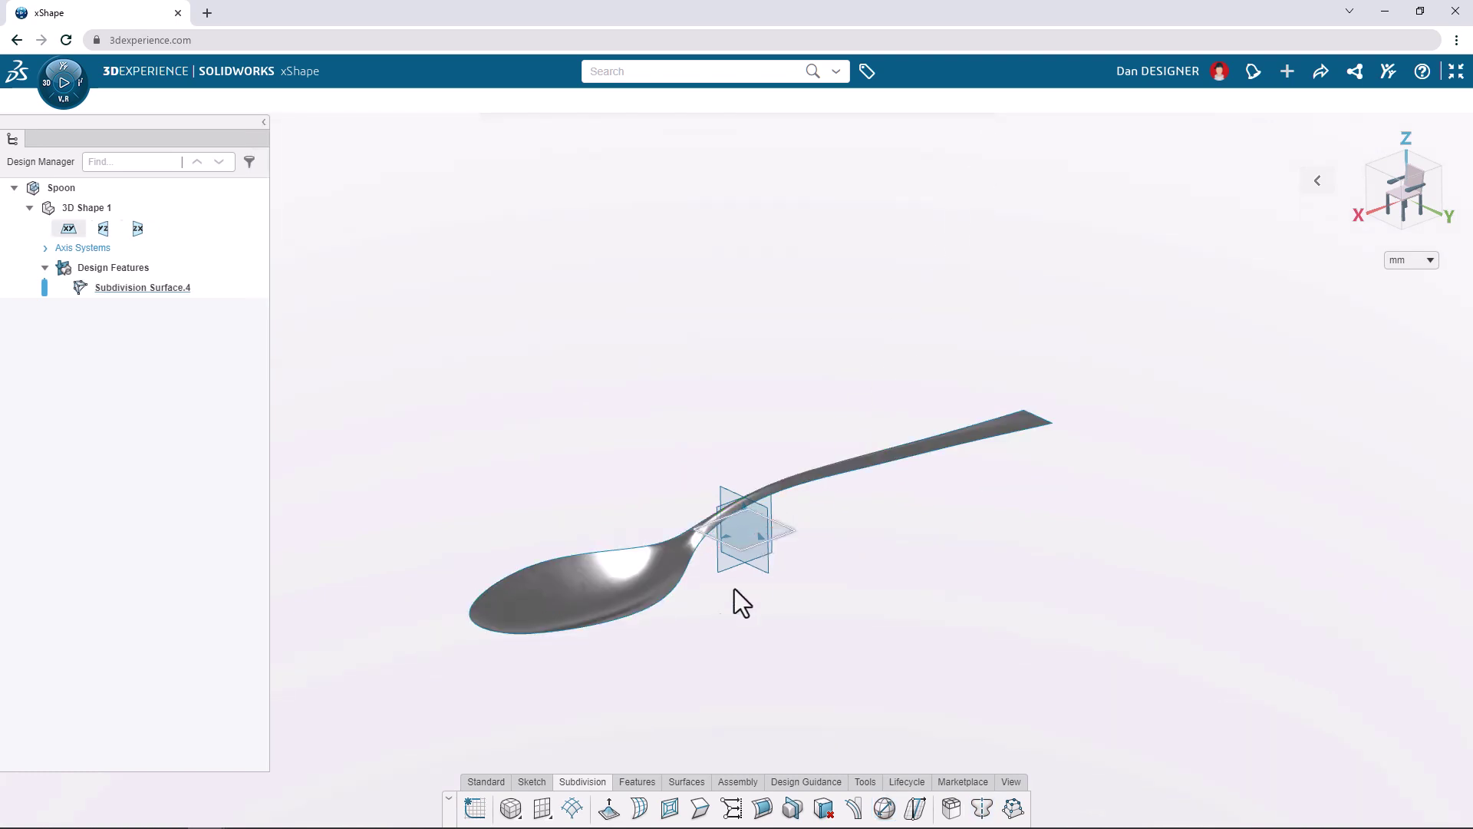
pyautogui.click(637, 781)
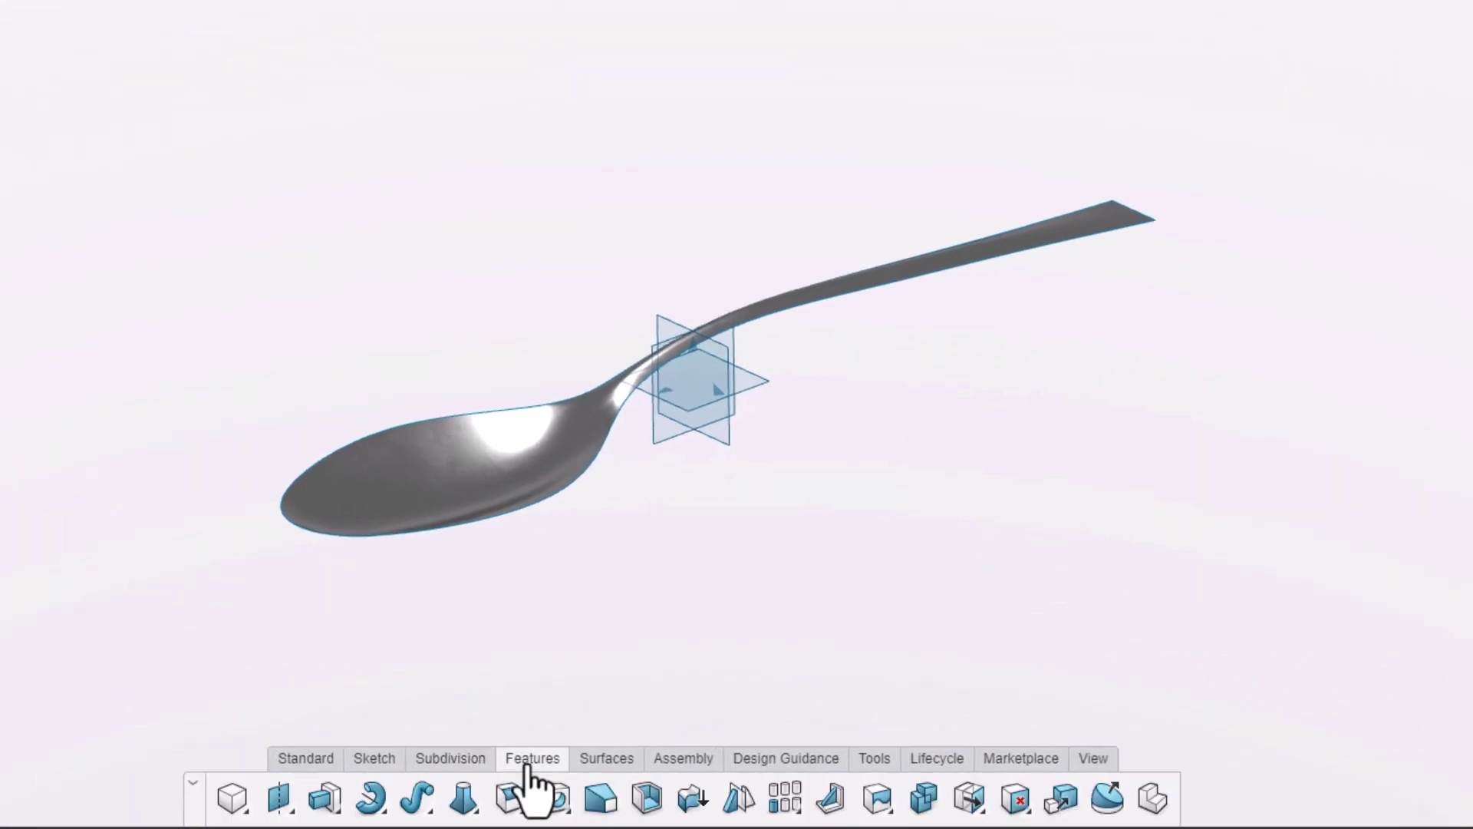
pyautogui.click(682, 808)
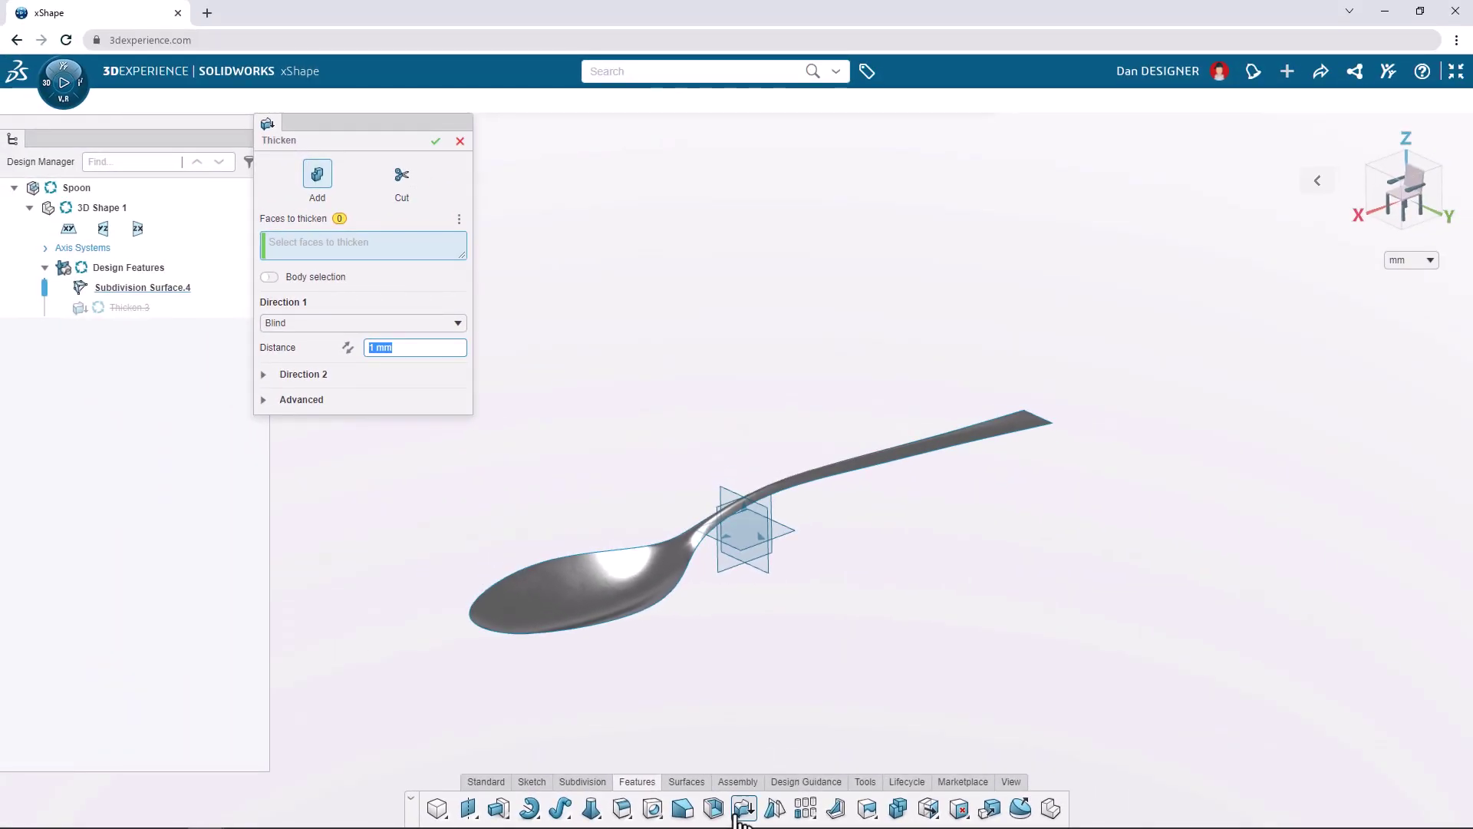
pyautogui.click(314, 284)
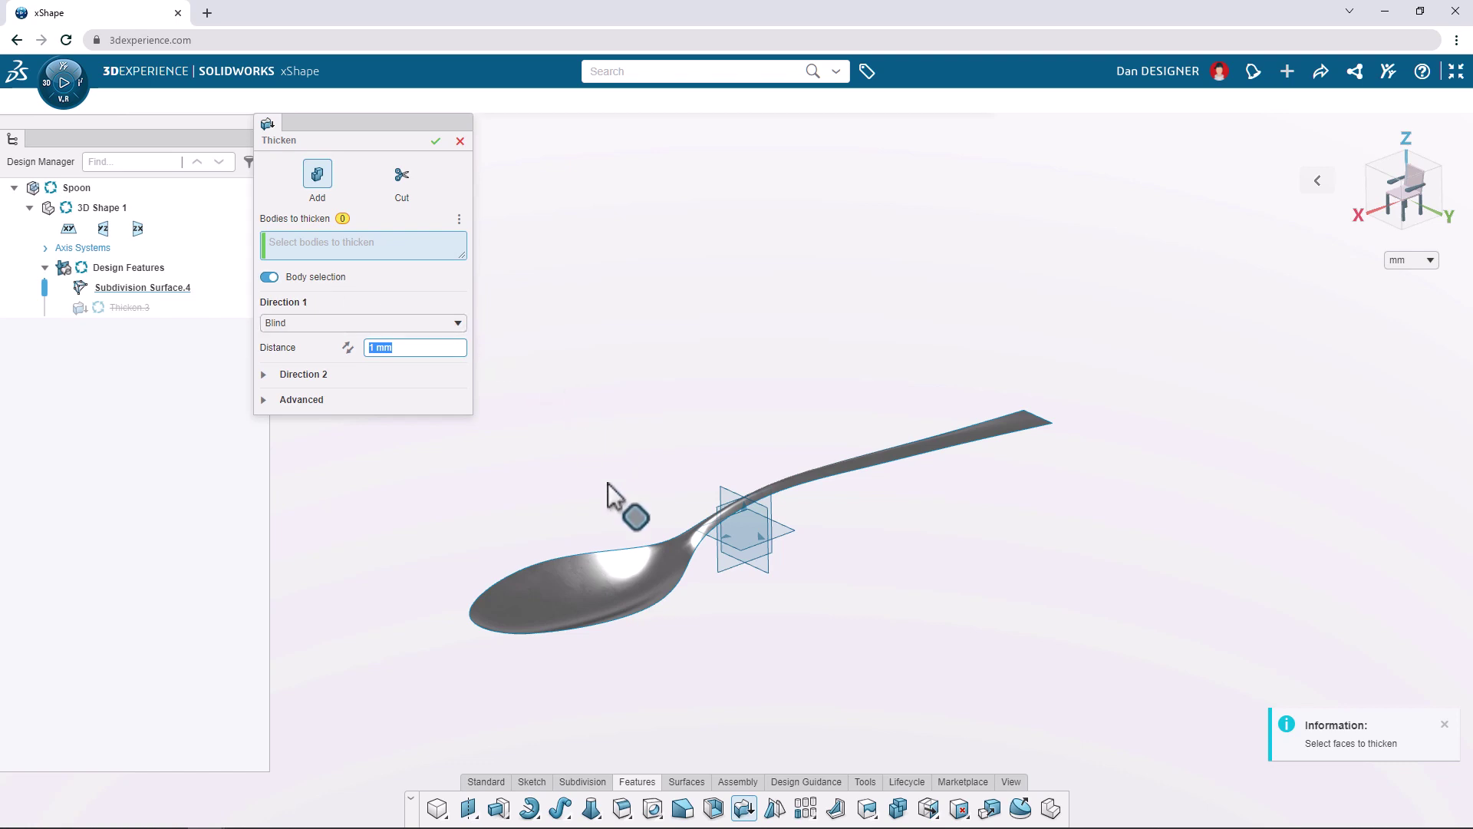
pyautogui.click(640, 574)
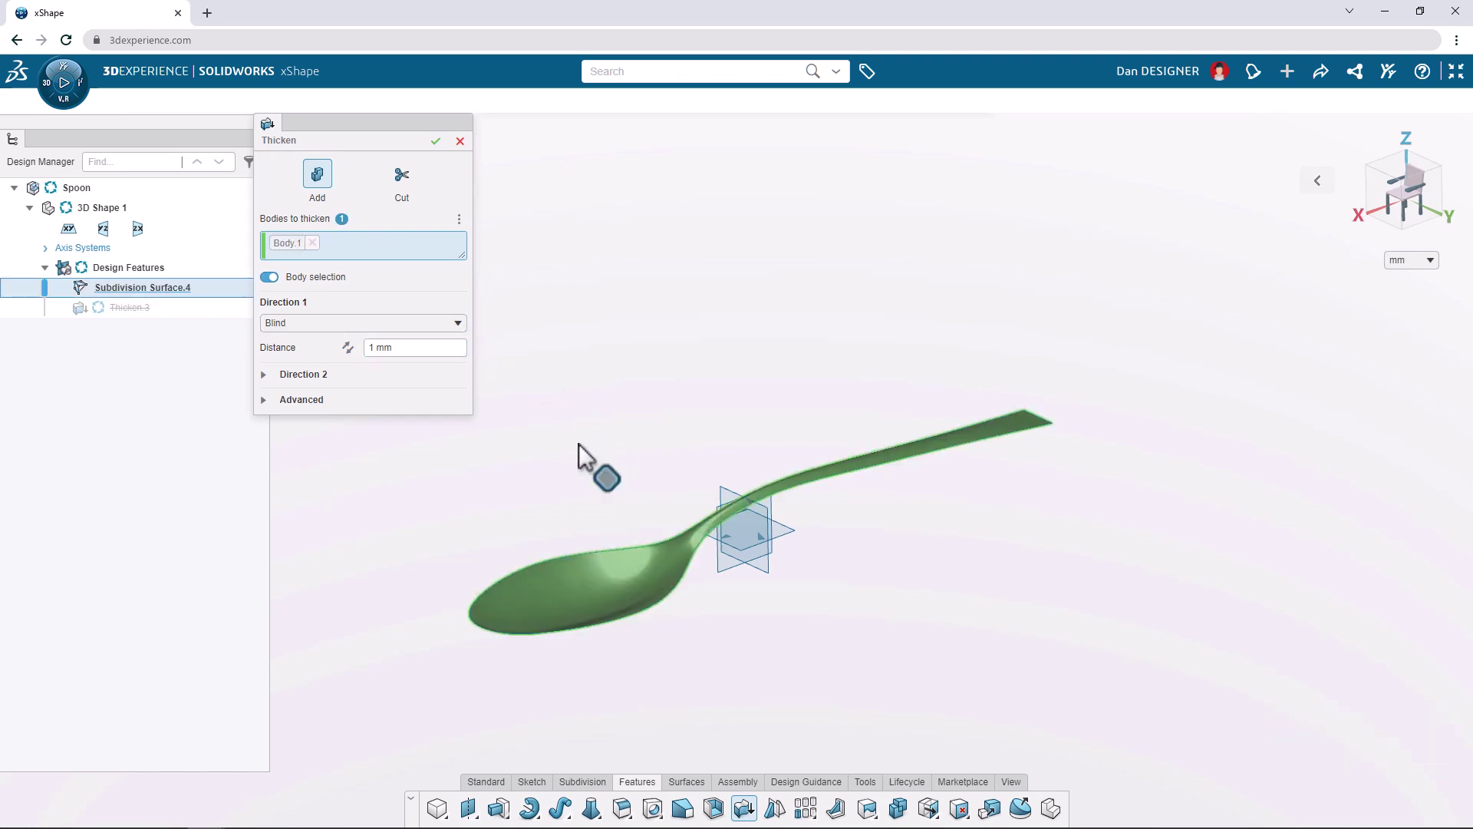
pyautogui.click(435, 141)
pyautogui.scroll(-3, 668, 554)
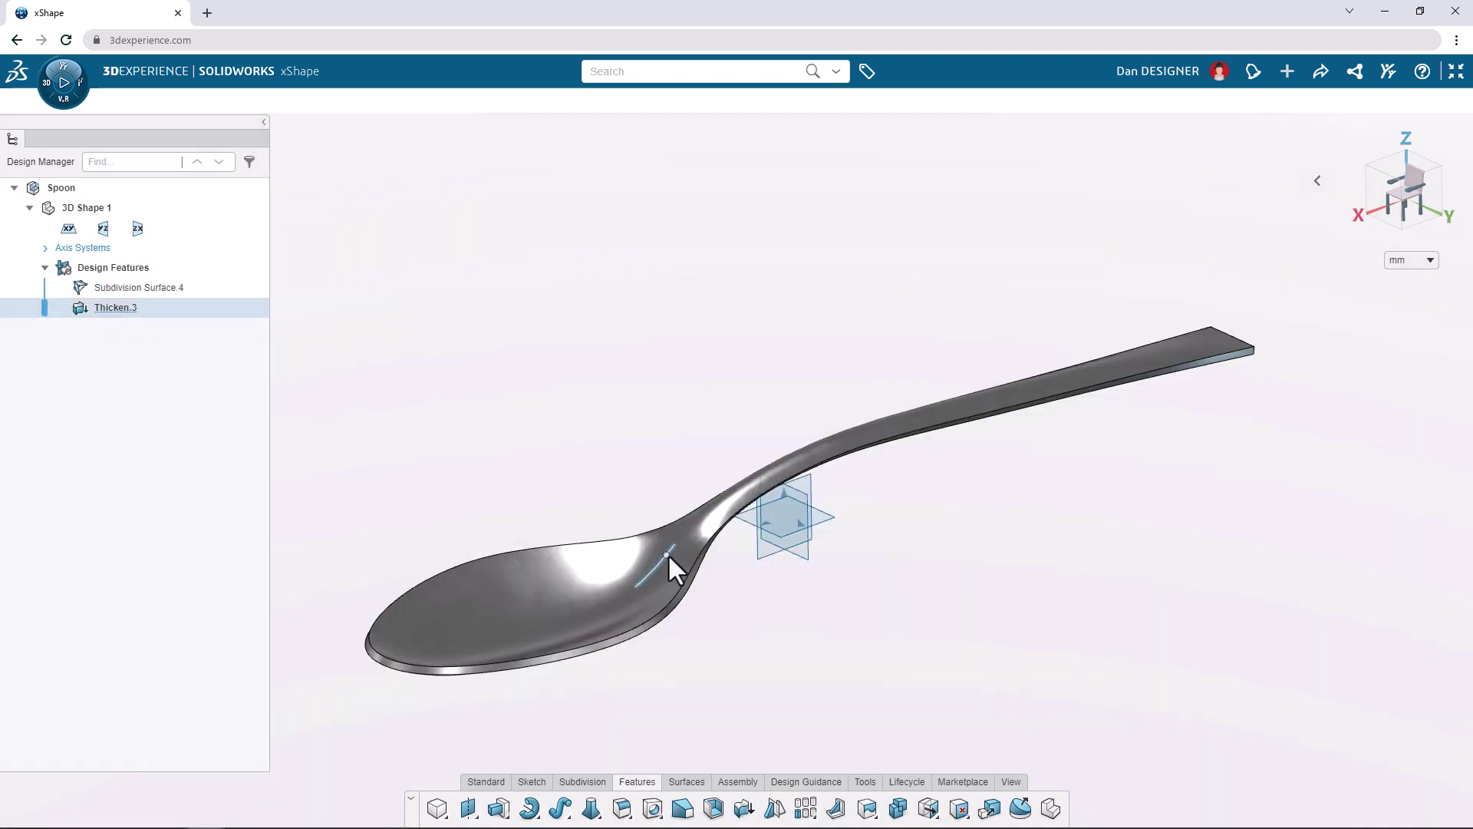
pyautogui.moveTo(668, 554); pyautogui.dragTo(597, 595, button='middle')
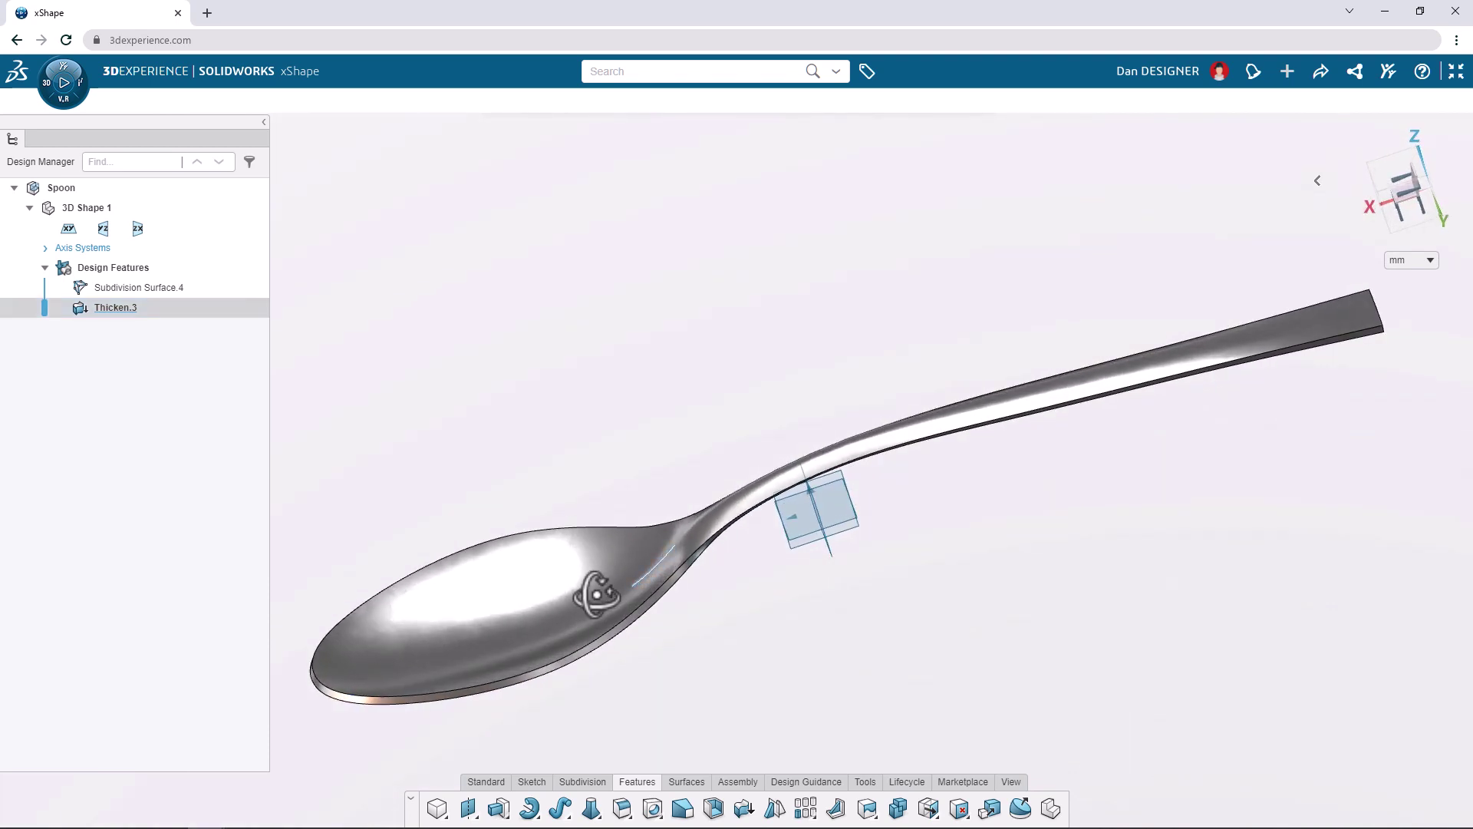
# Step: Fillet all 18 faces of the thickened spoon with a 0.1 mm constant radius
pyautogui.press('s')
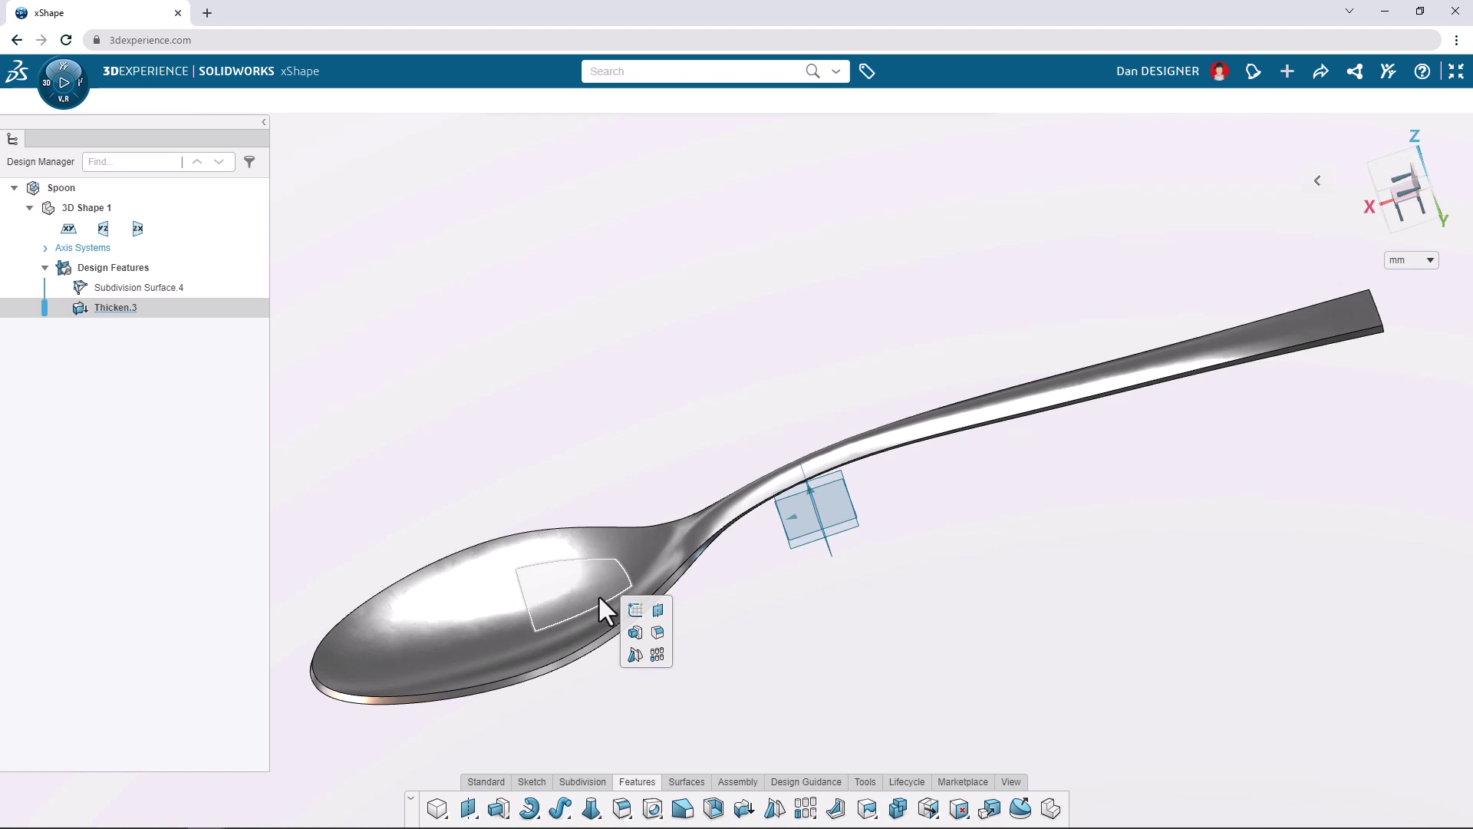
pyautogui.click(657, 633)
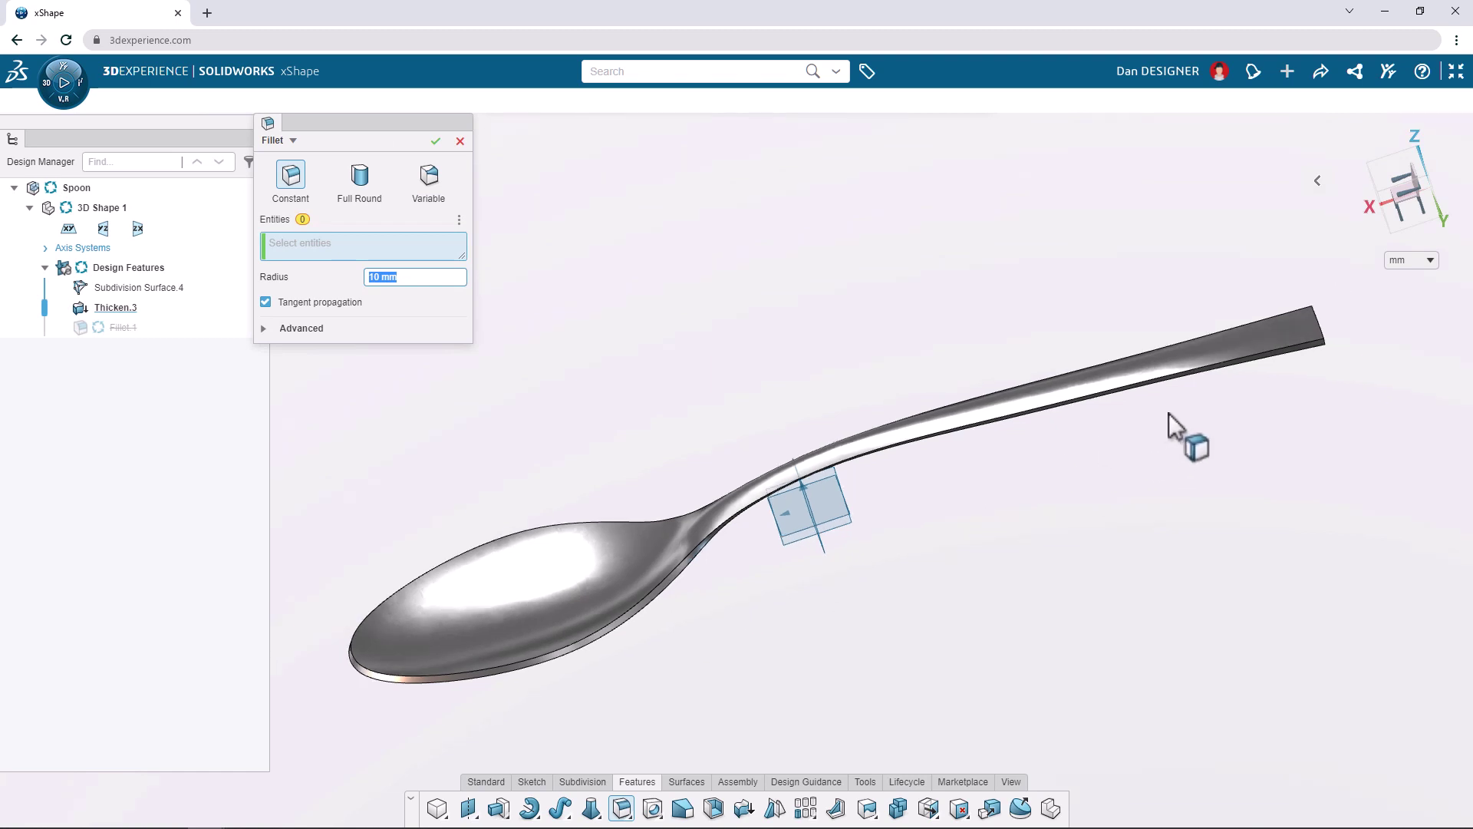
pyautogui.scroll(5, 1241, 349)
pyautogui.scroll(-2, 1194, 376)
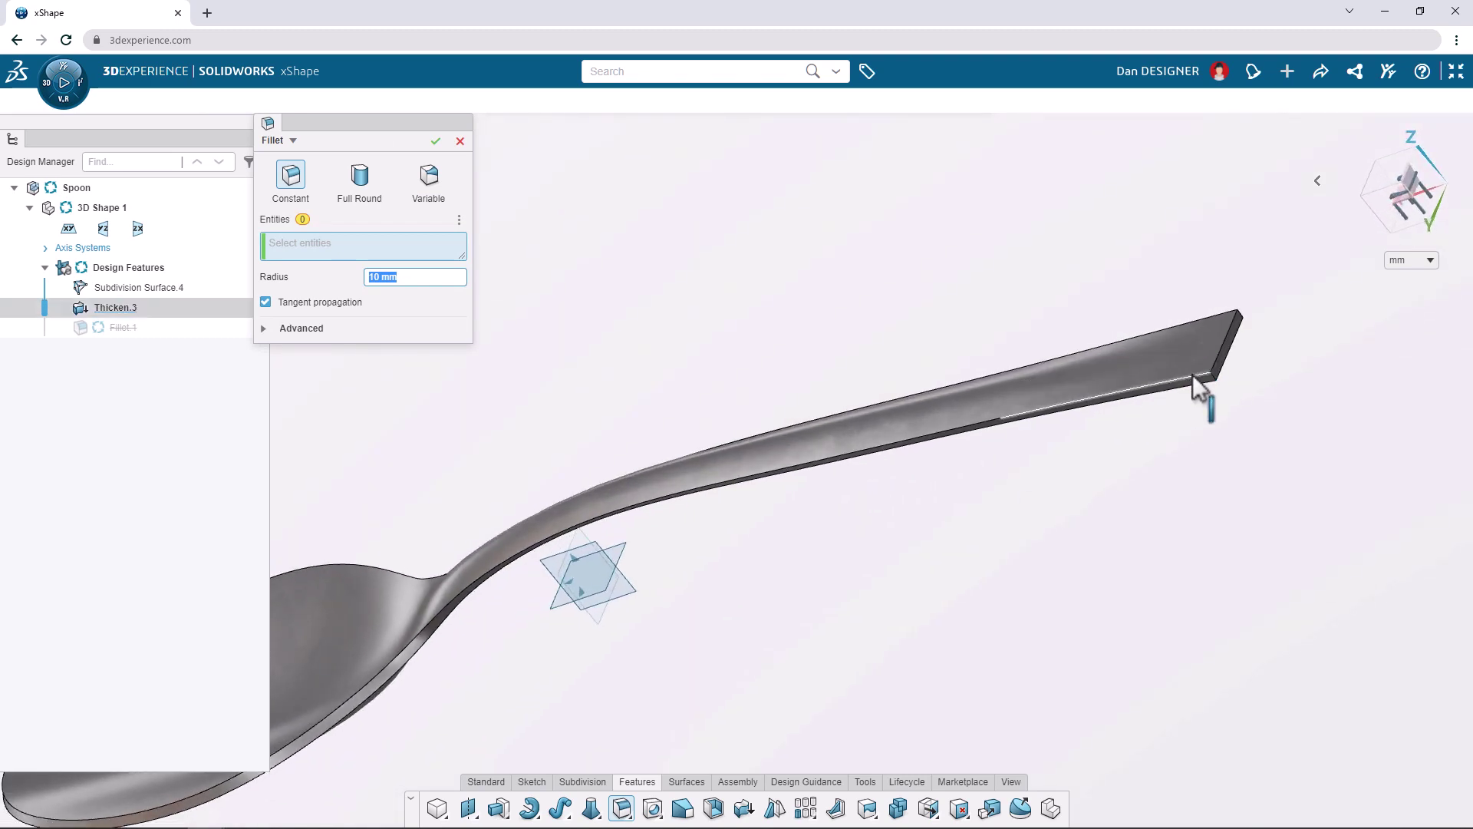
pyautogui.scroll(6, 1215, 367)
pyautogui.click(1222, 385)
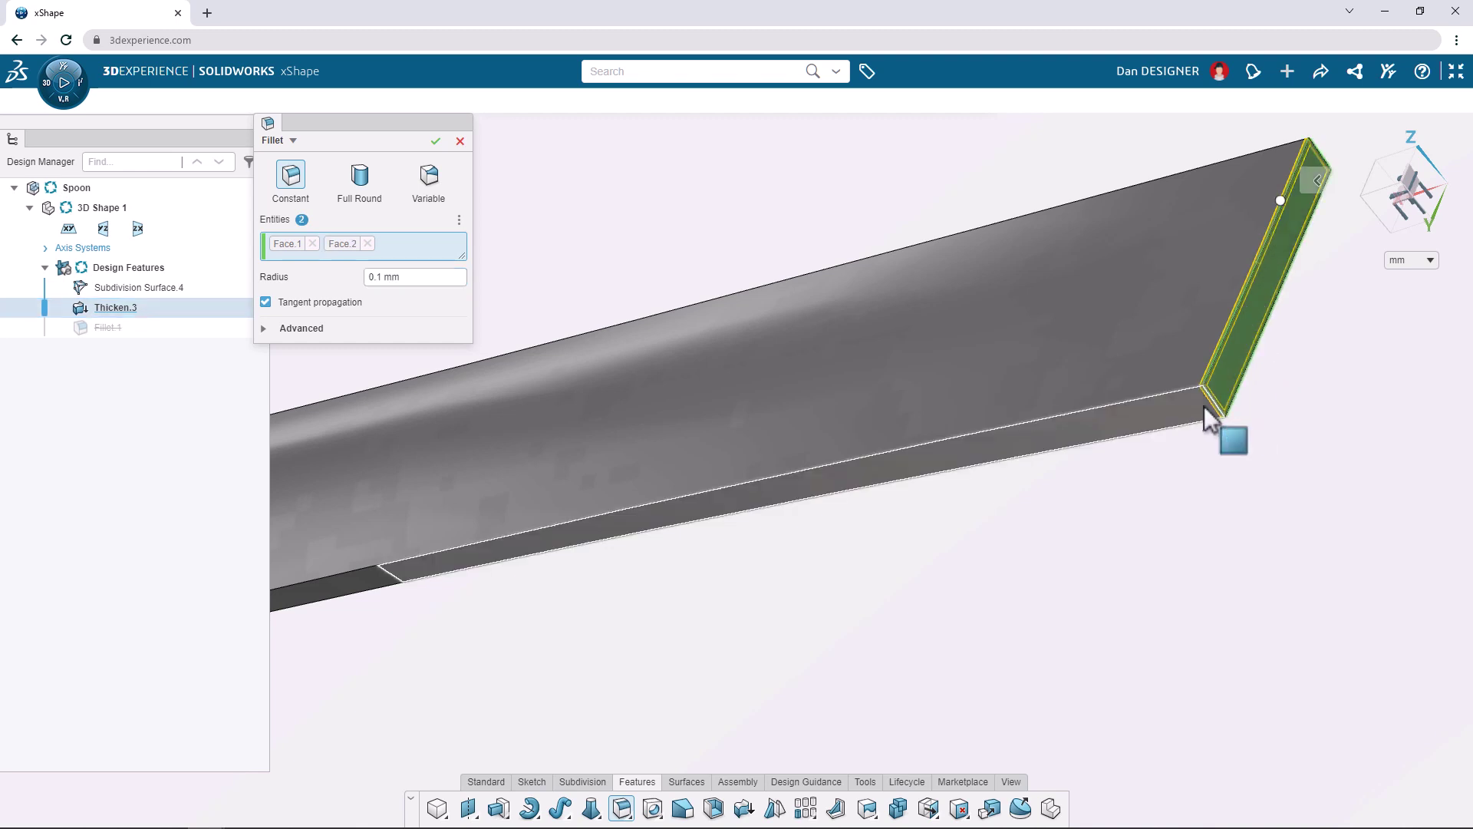
pyautogui.click(1204, 405)
pyautogui.click(1241, 365)
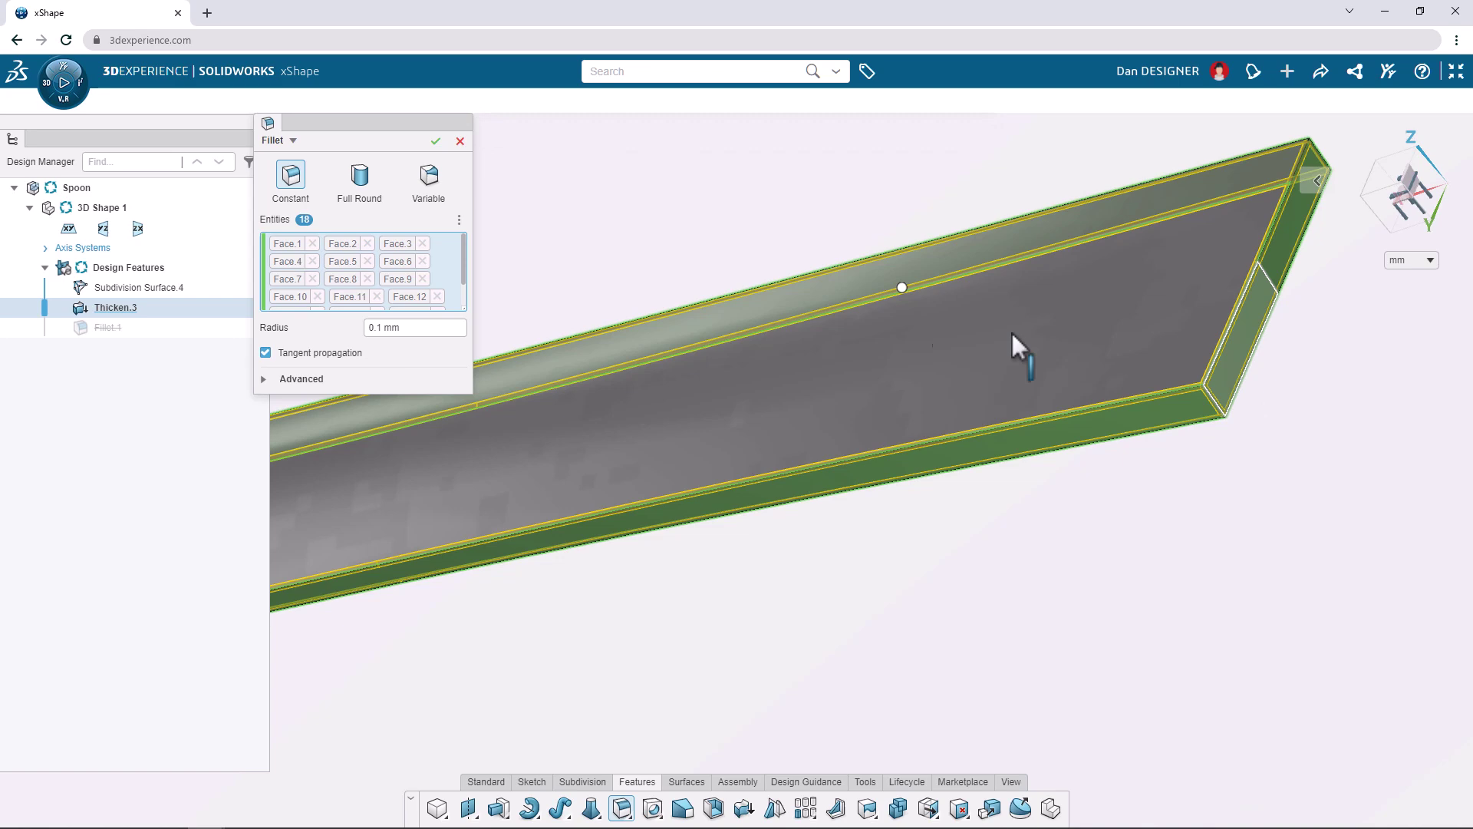
pyautogui.click(435, 140)
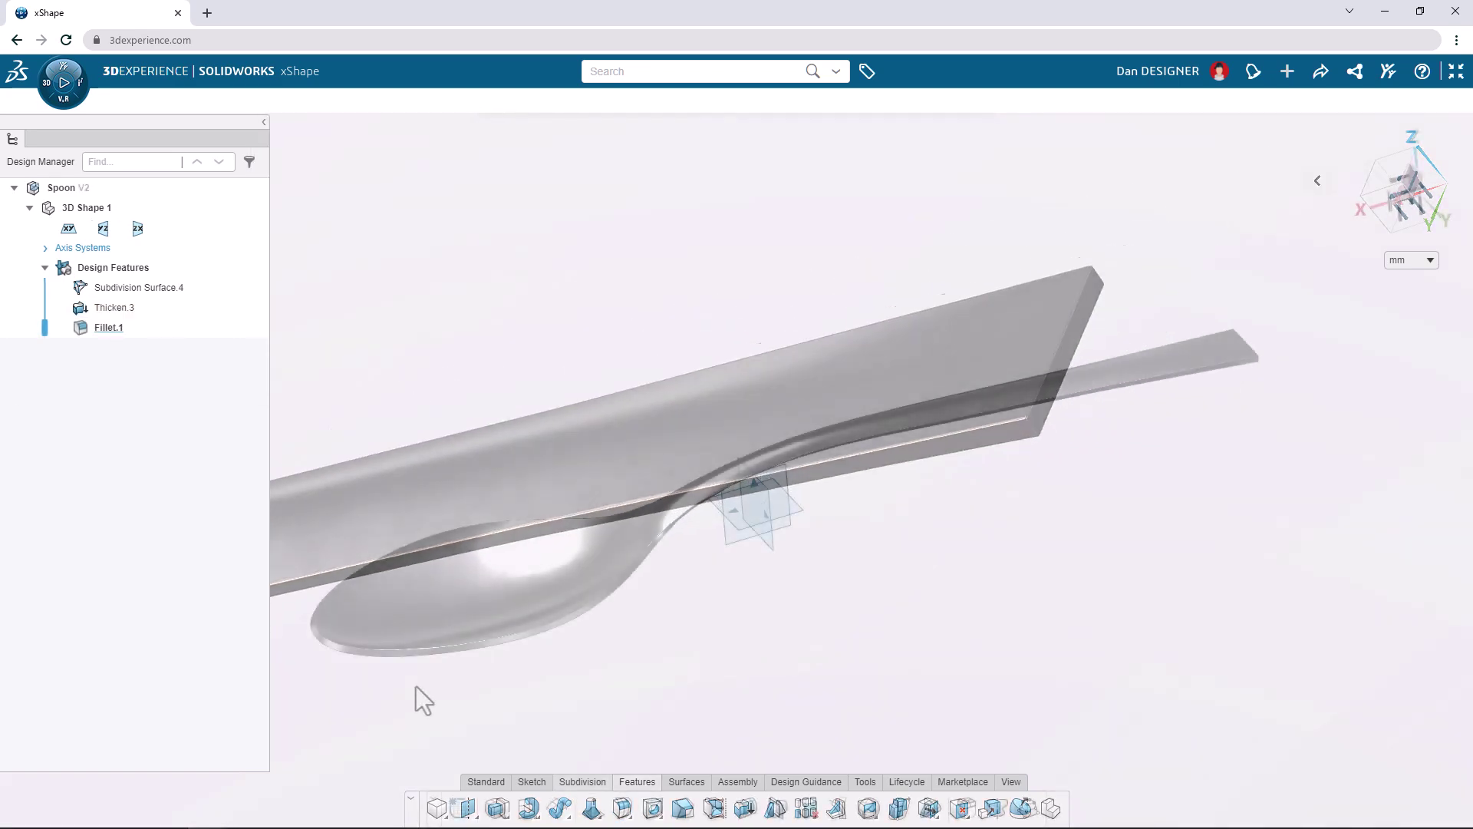
# Step: Edit Subdivision Surface.4 and drag a bowl vertex along XYZ to reshape the bowl
pyautogui.scroll(5, 408, 594)
pyautogui.moveTo(412, 602); pyautogui.dragTo(502, 439, button='middle')
pyautogui.click(172, 295)
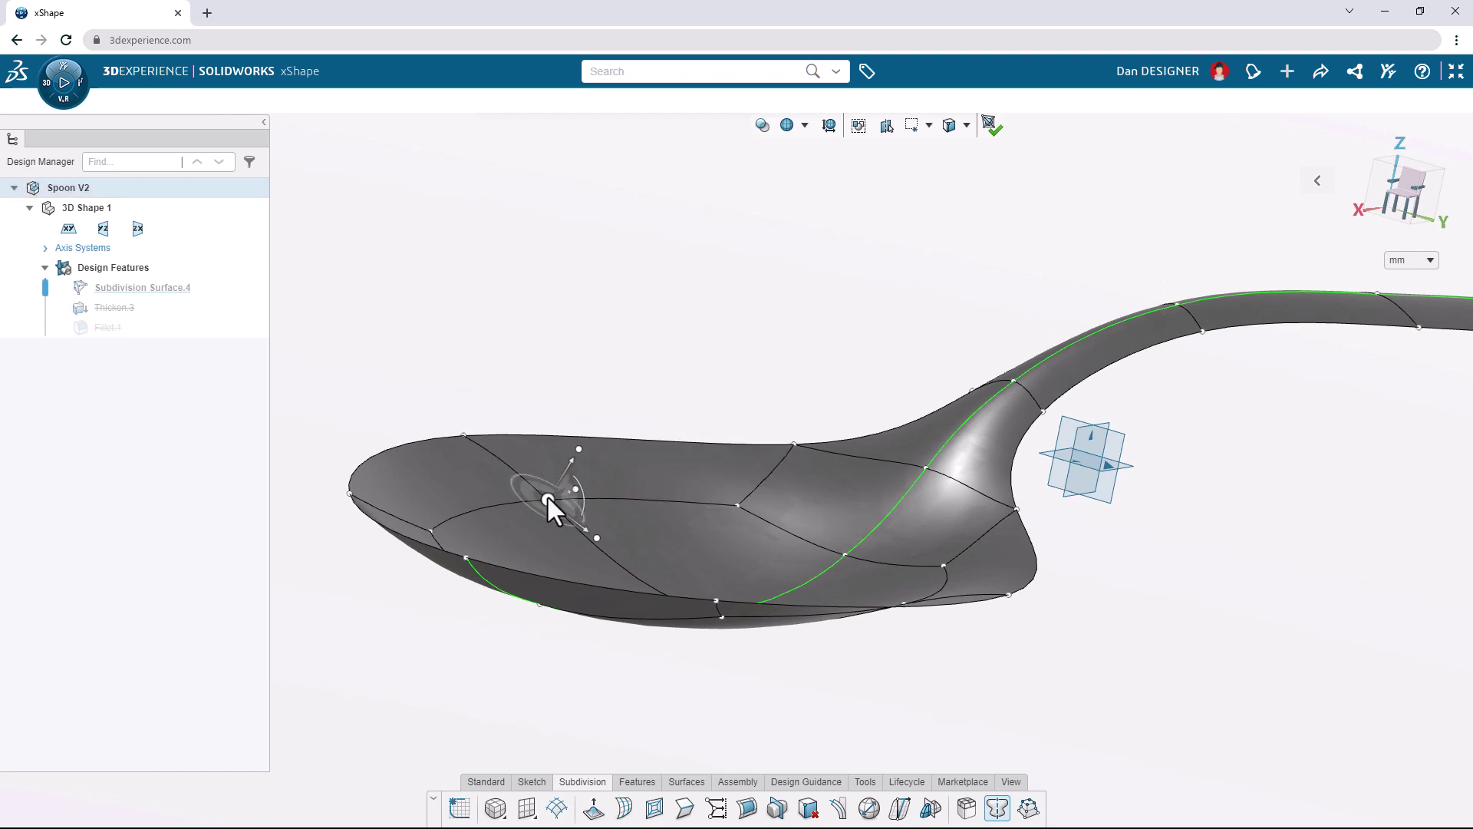
pyautogui.rightClick(547, 499)
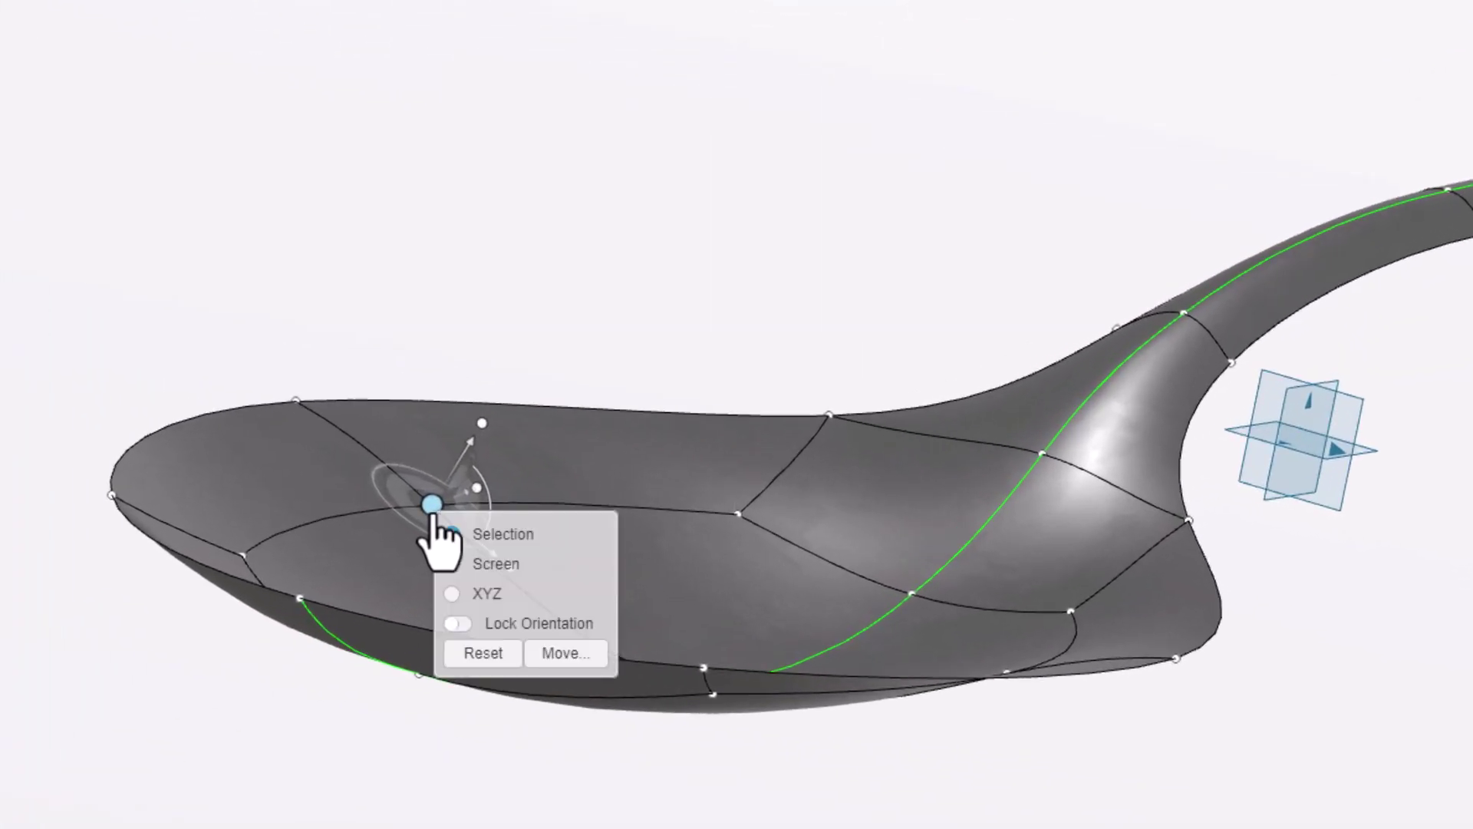
pyautogui.click(469, 593)
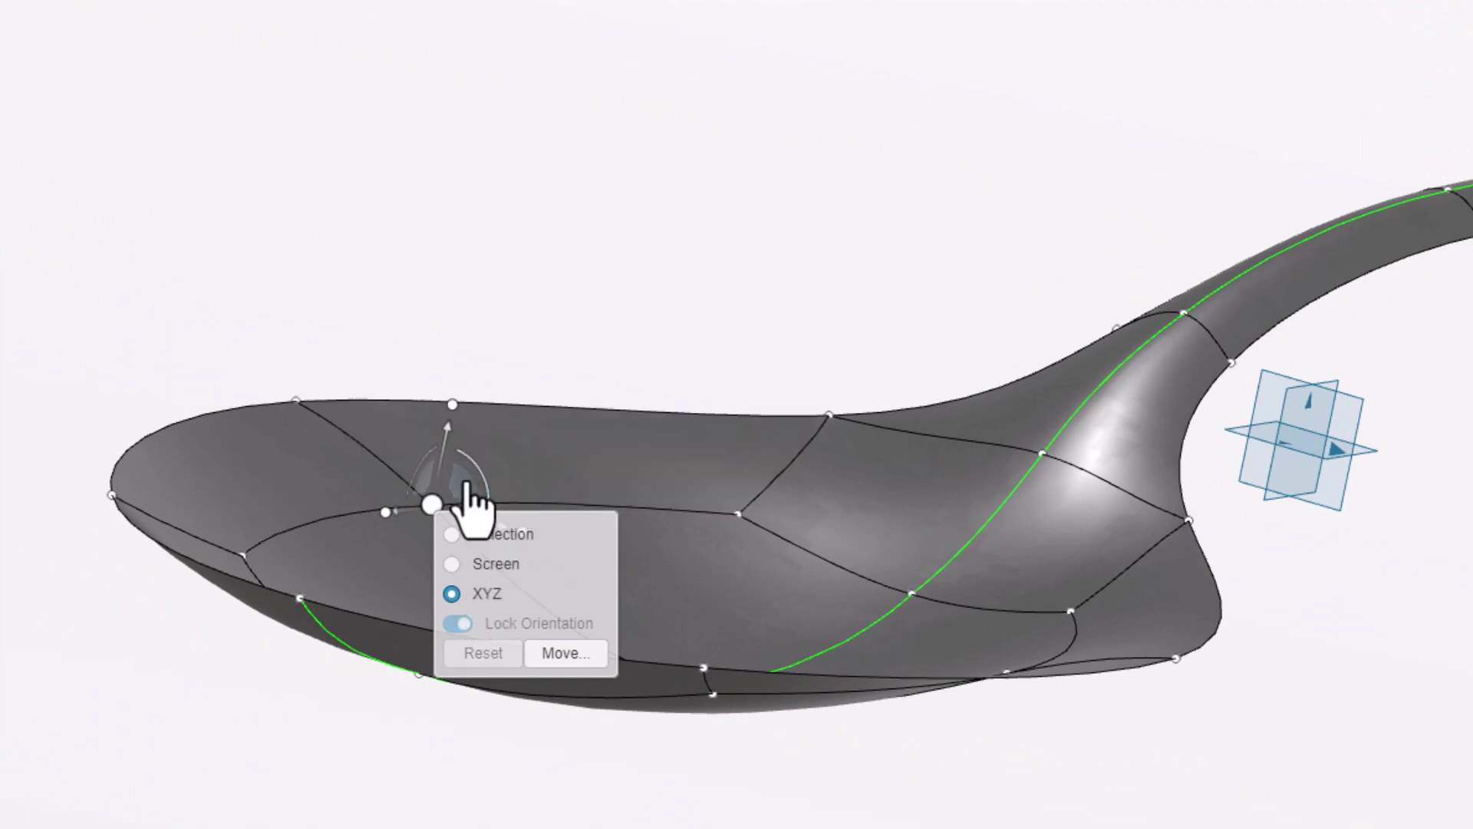
pyautogui.moveTo(472, 498); pyautogui.dragTo(356, 552)
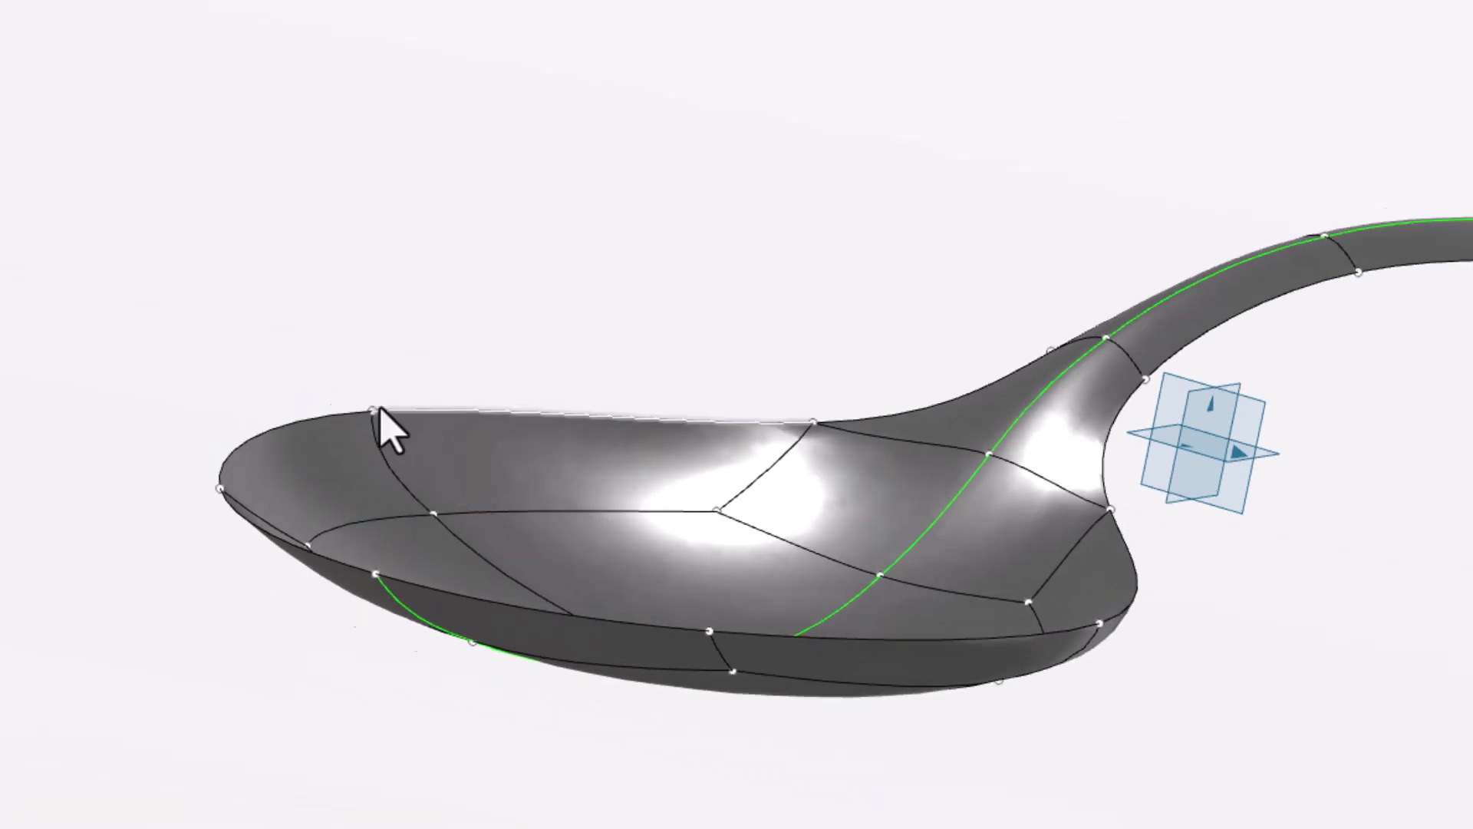
pyautogui.click(614, 441)
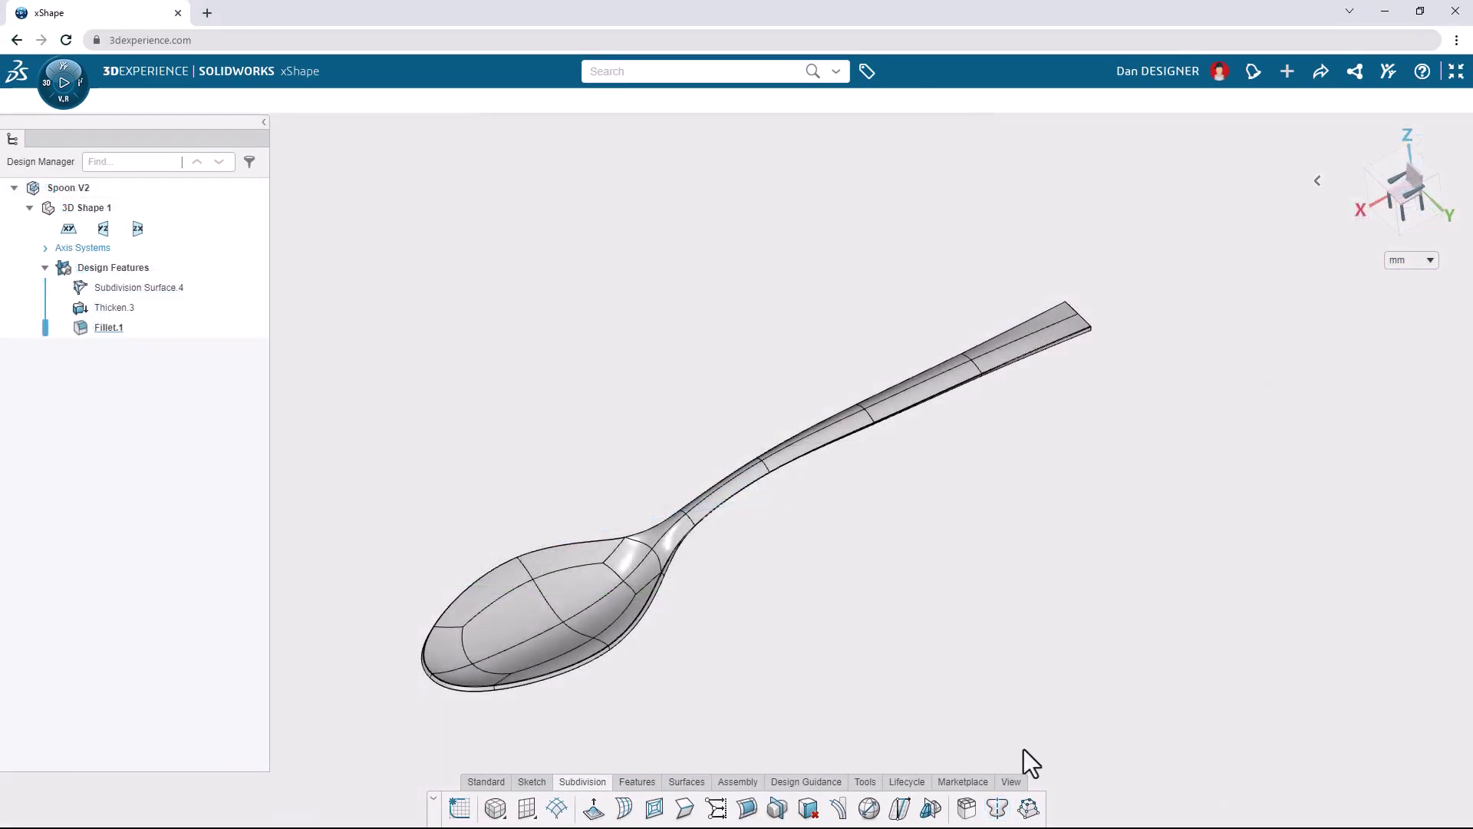
# Step: Set the view mode to only sharp edges with Machined aluminum as default appearance
pyautogui.click(1012, 783)
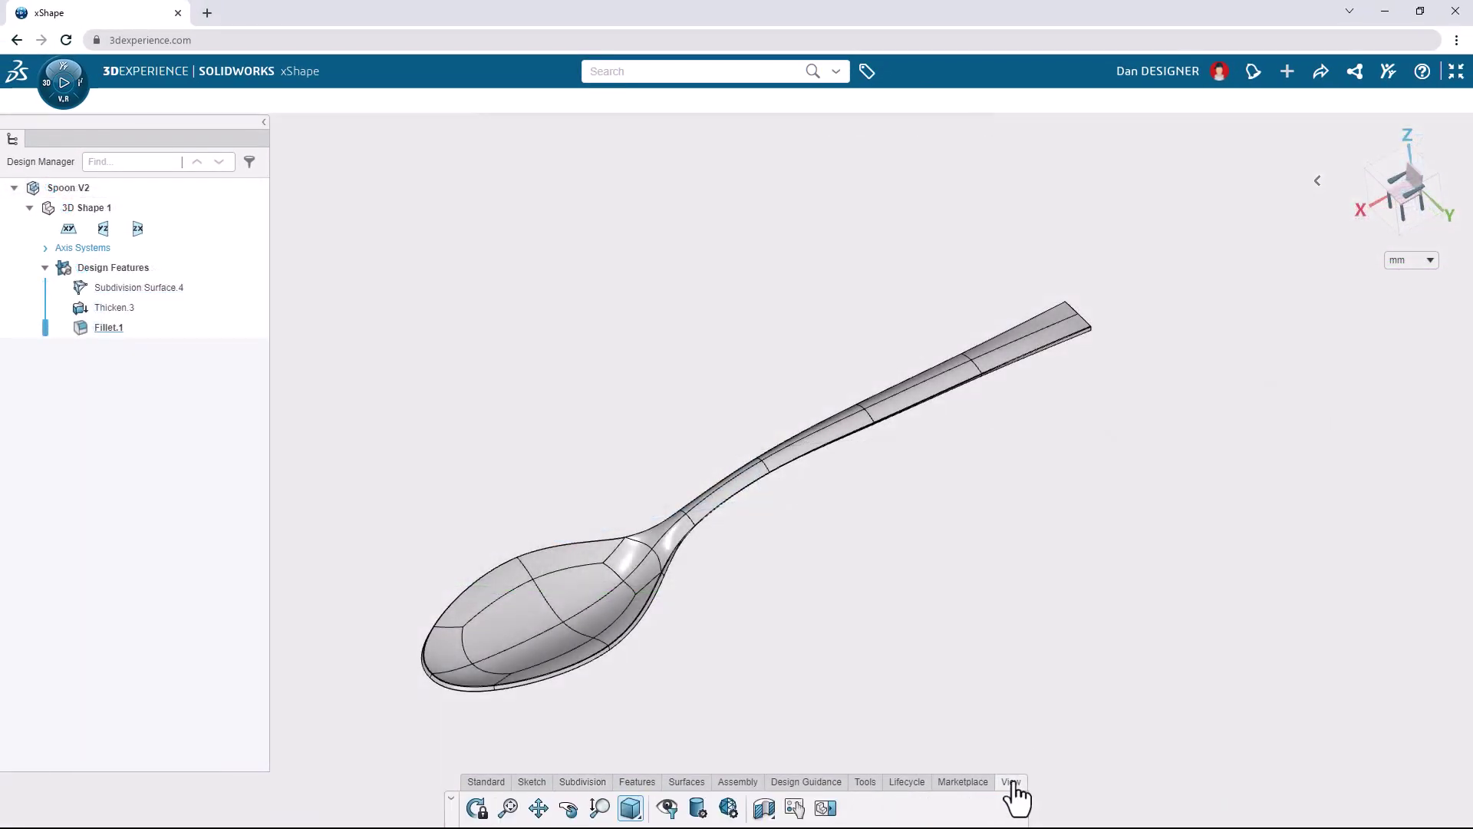
pyautogui.click(699, 810)
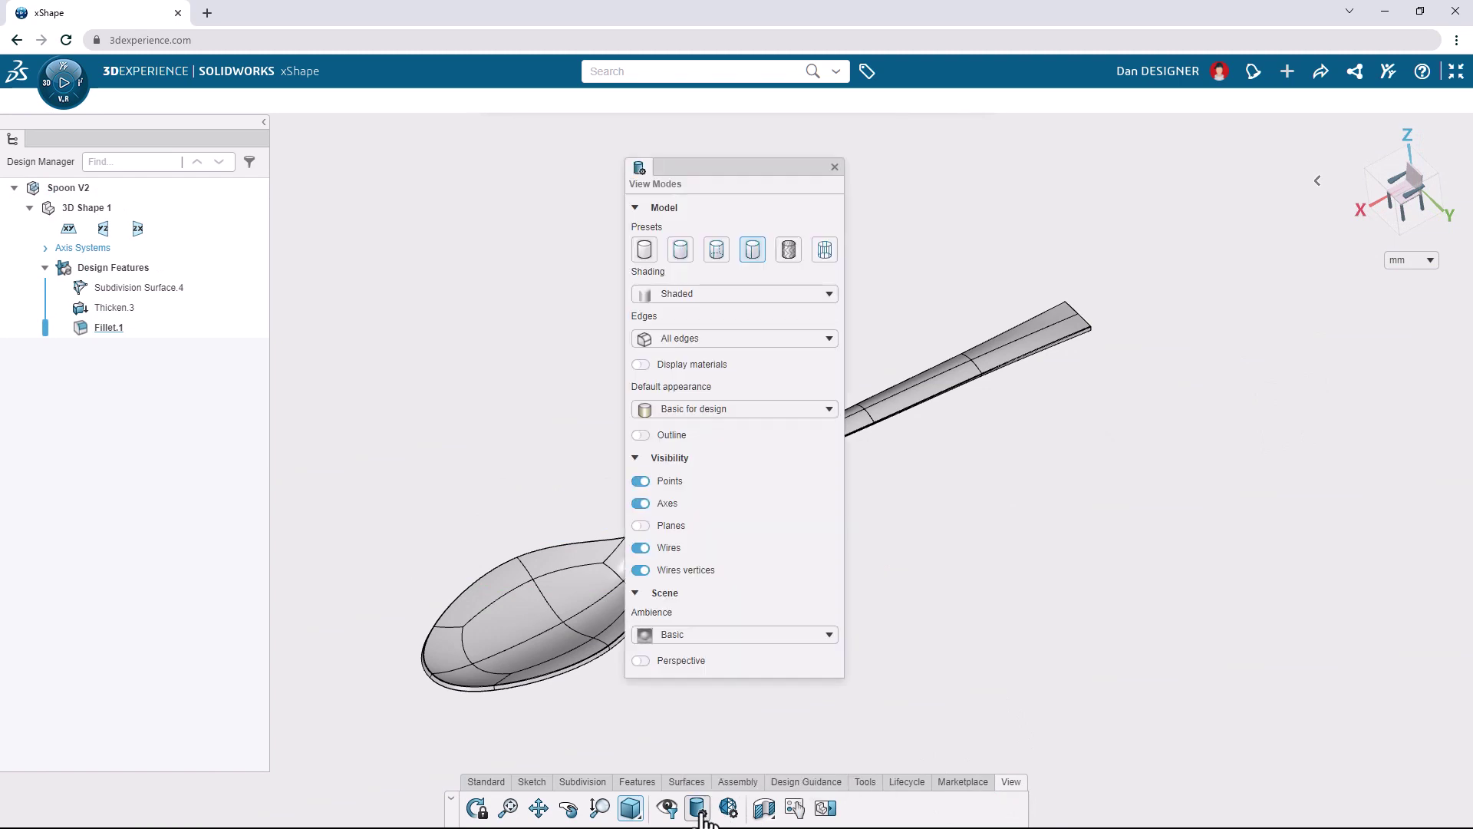
pyautogui.moveTo(724, 177); pyautogui.dragTo(1068, 194)
pyautogui.click(1027, 268)
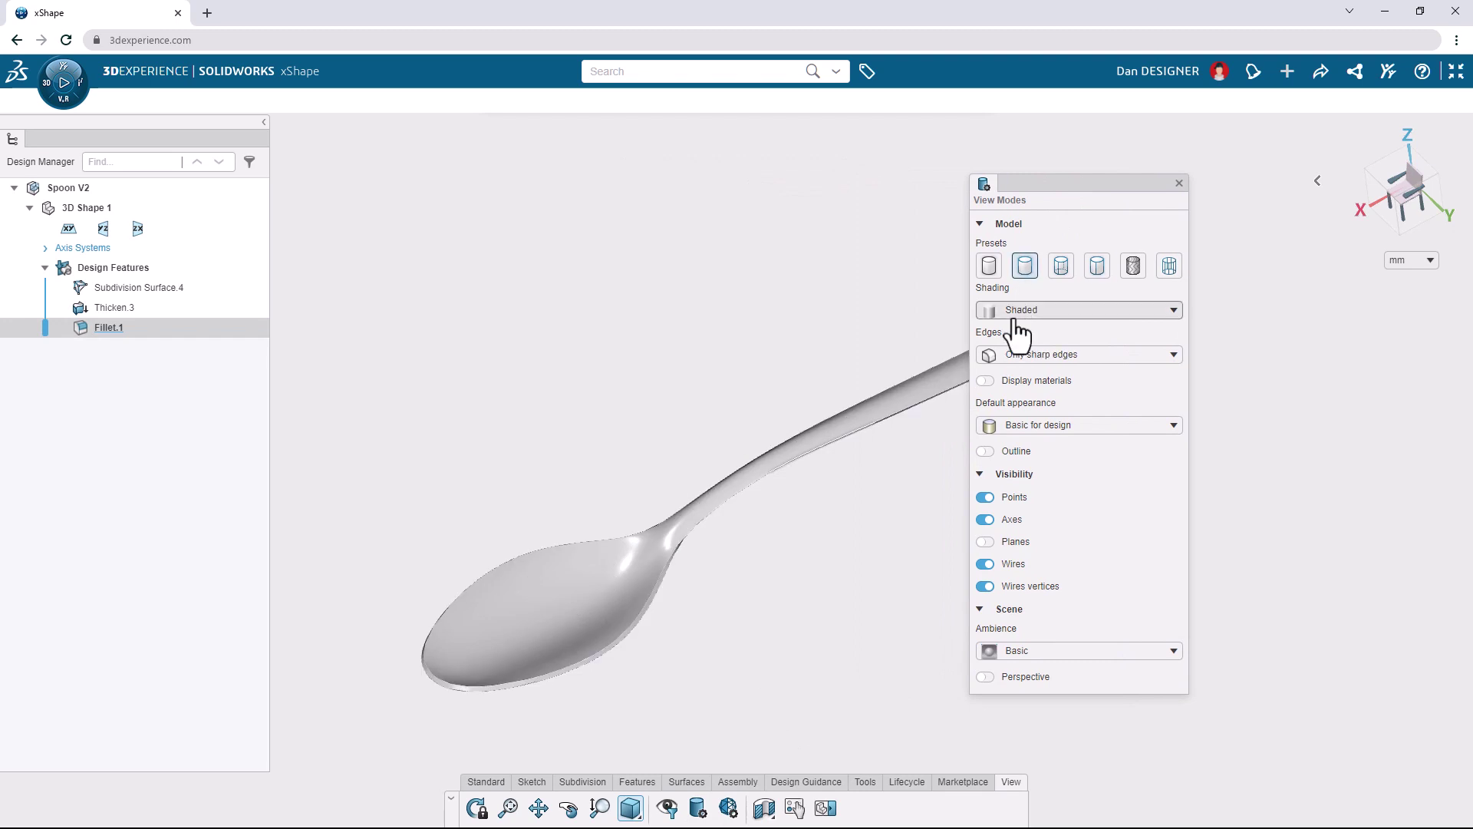
pyautogui.click(1058, 427)
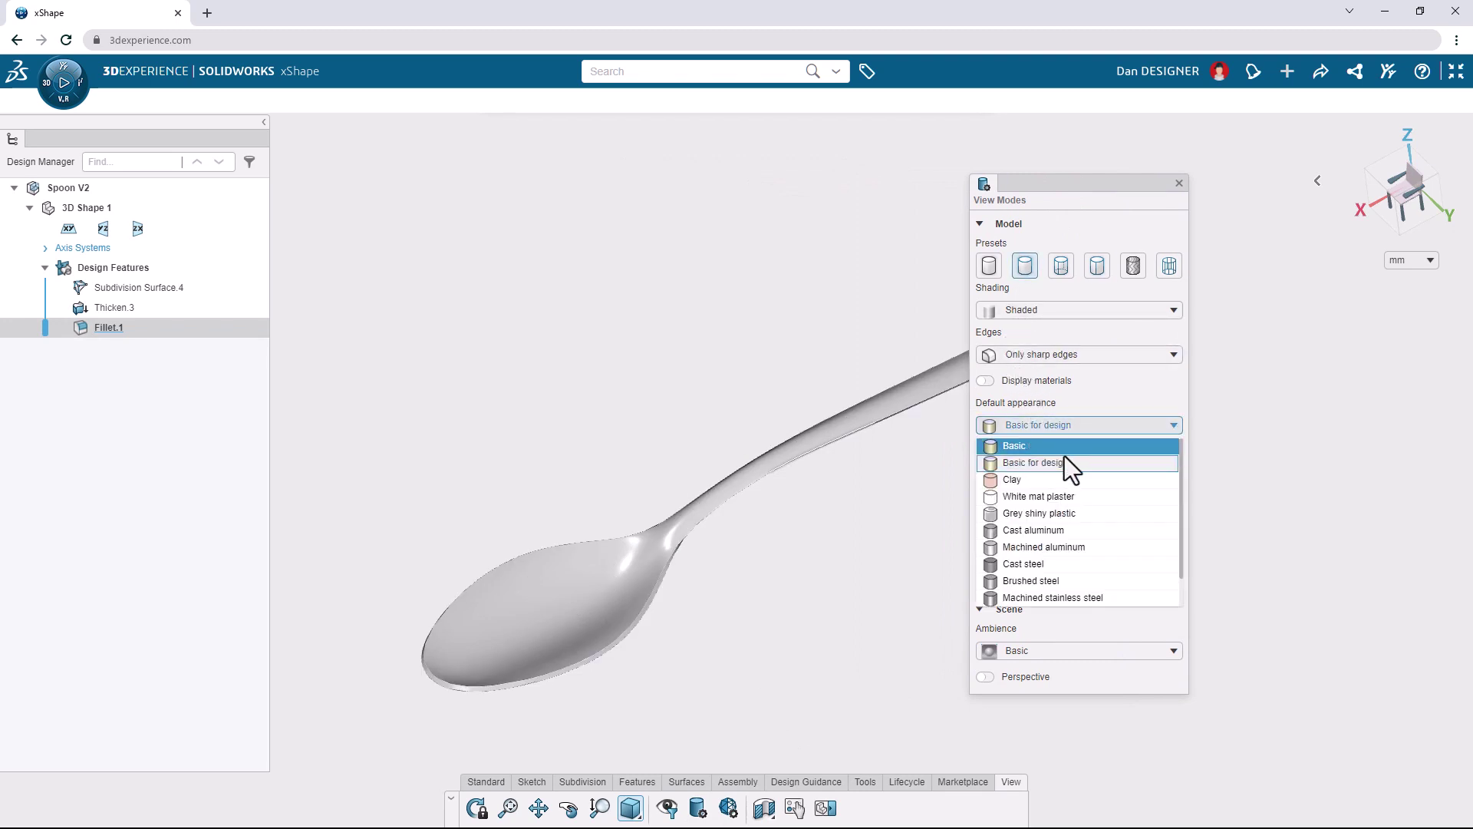
pyautogui.click(1052, 548)
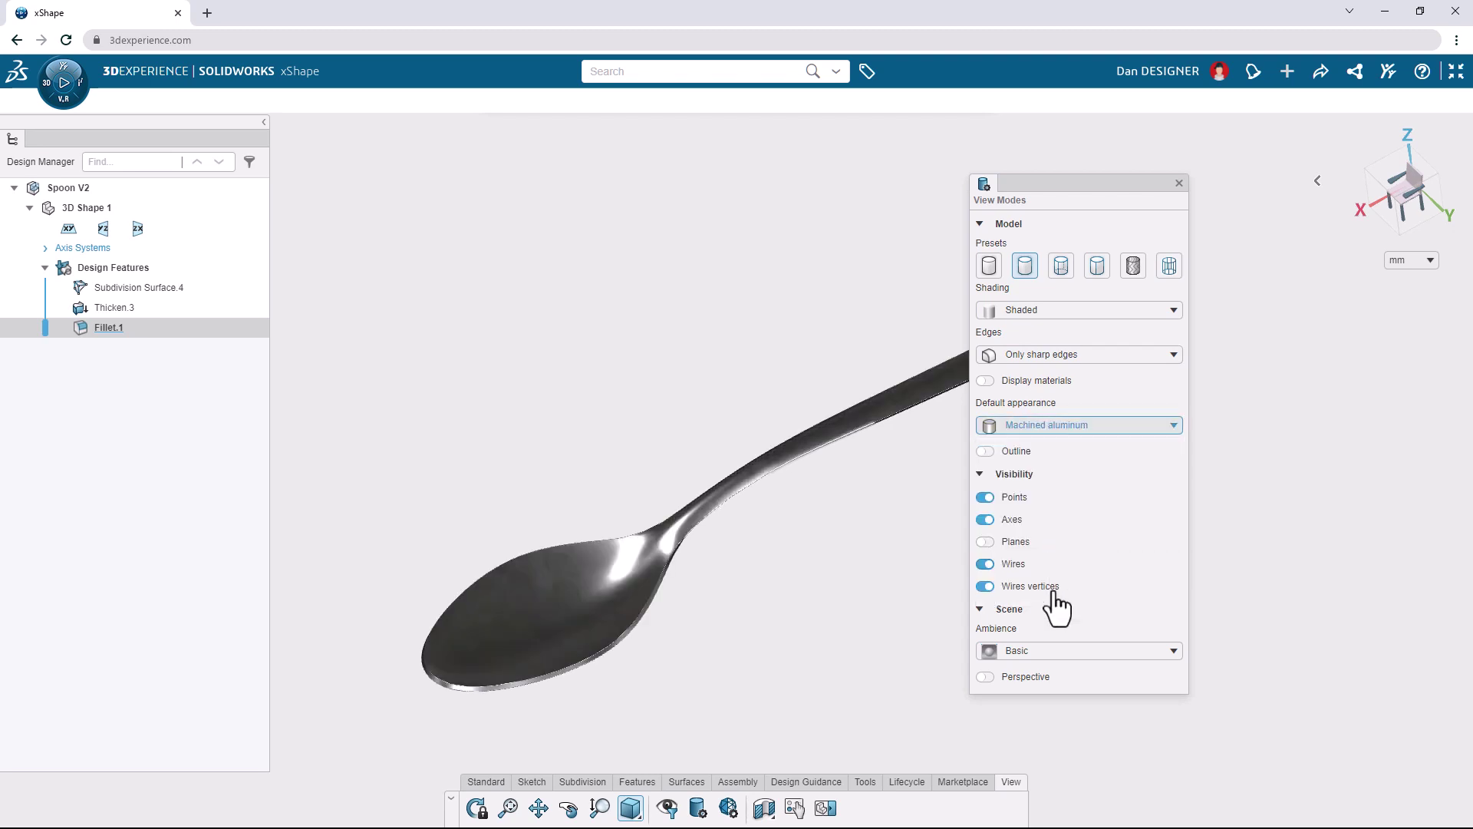
pyautogui.click(1058, 654)
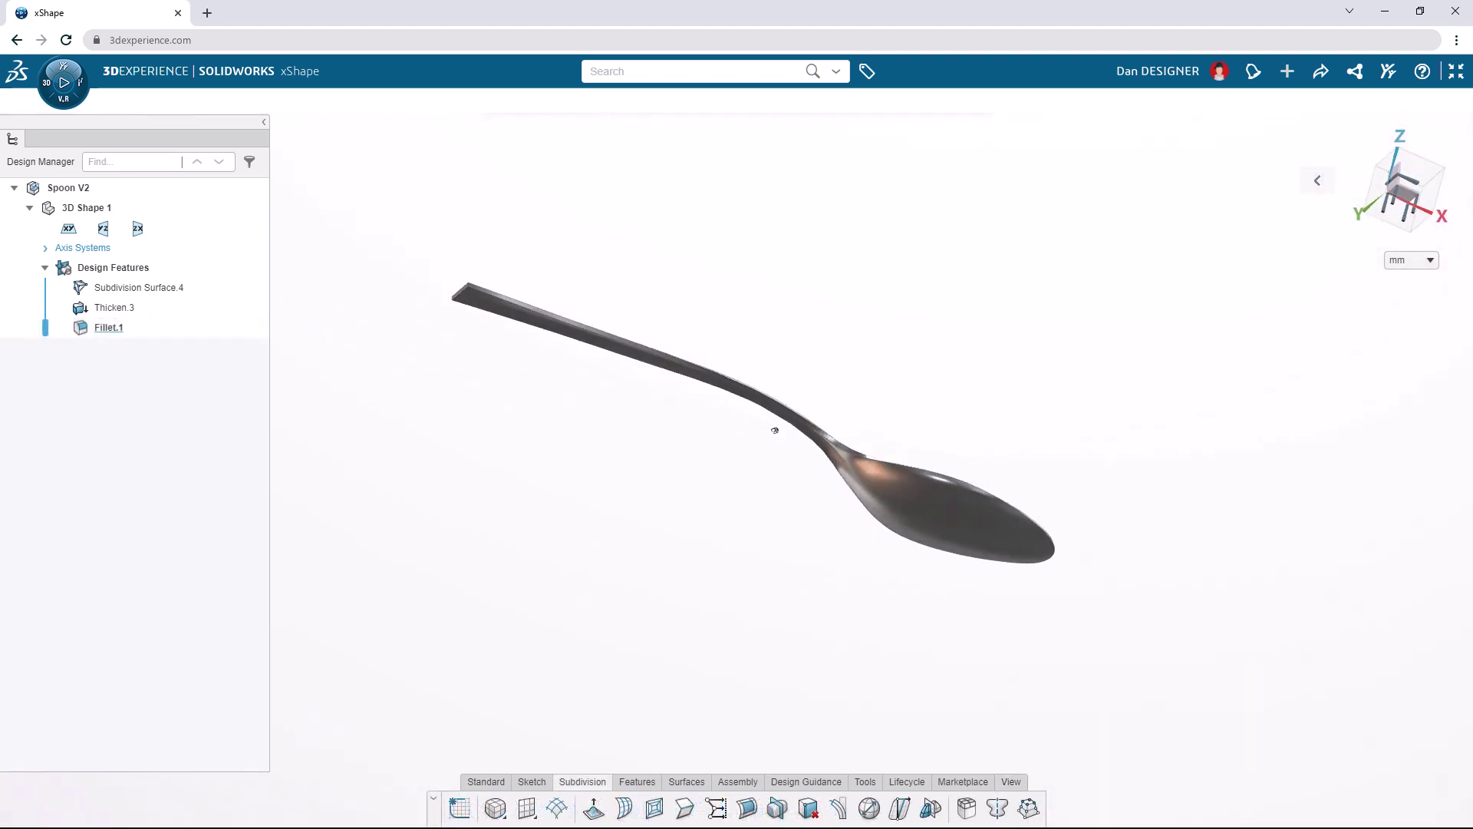
# Step: Orbit the aluminum spoon to view it from another side, ending more upright
pyautogui.moveTo(775, 431); pyautogui.dragTo(849, 459, button='middle')
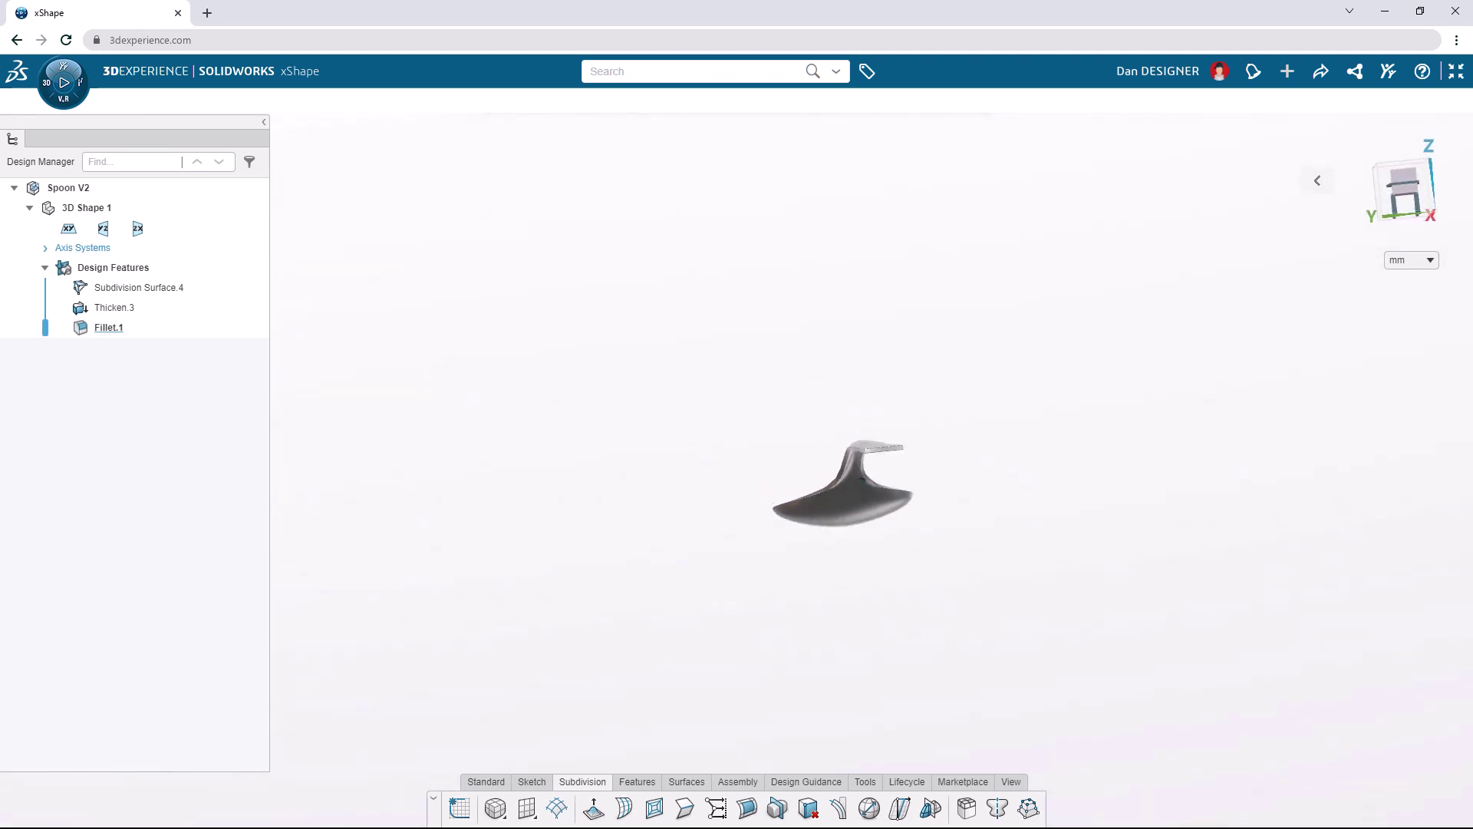
pyautogui.moveTo(948, 529); pyautogui.dragTo(986, 537, button='middle')
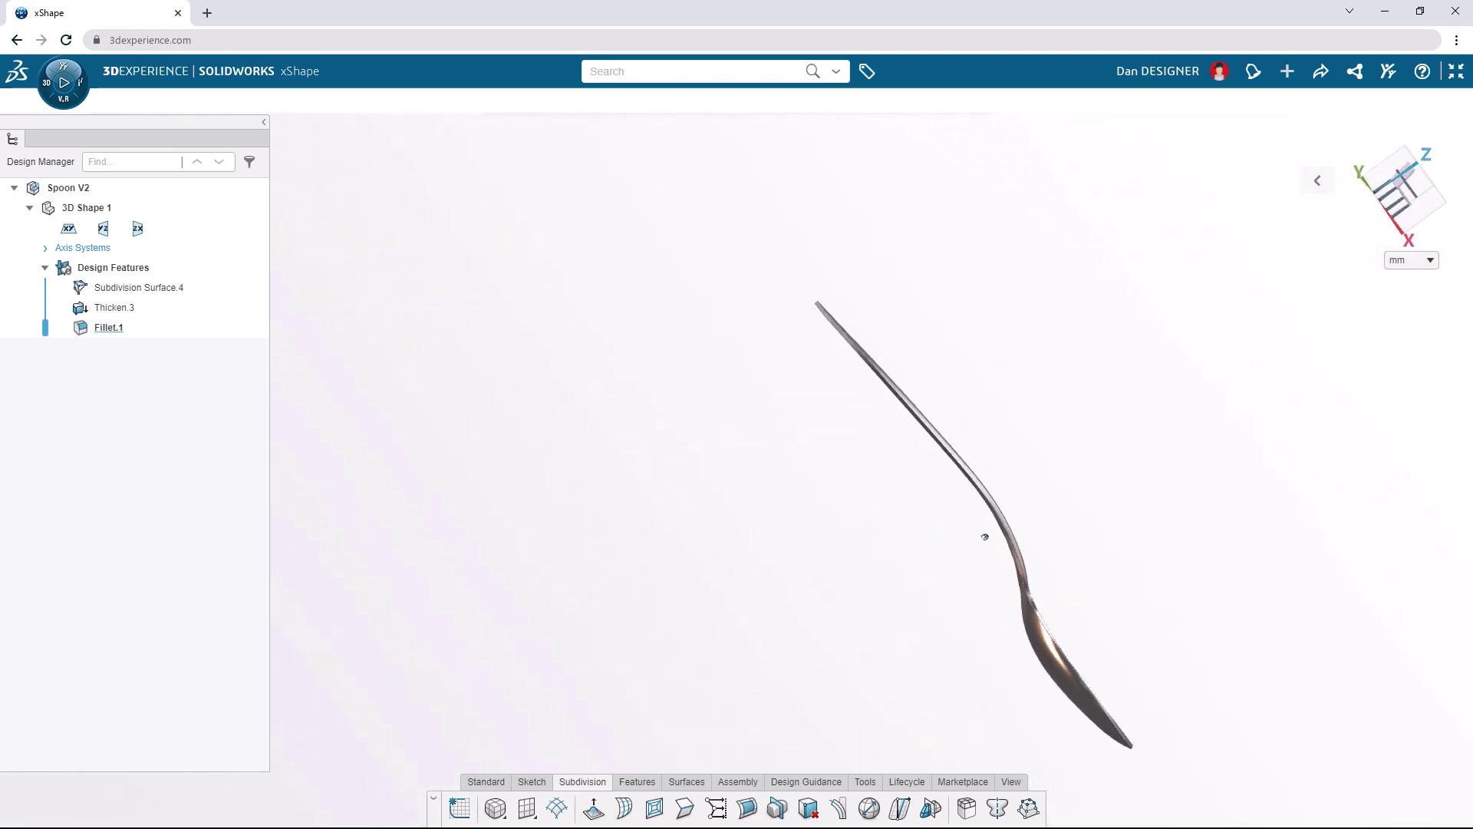